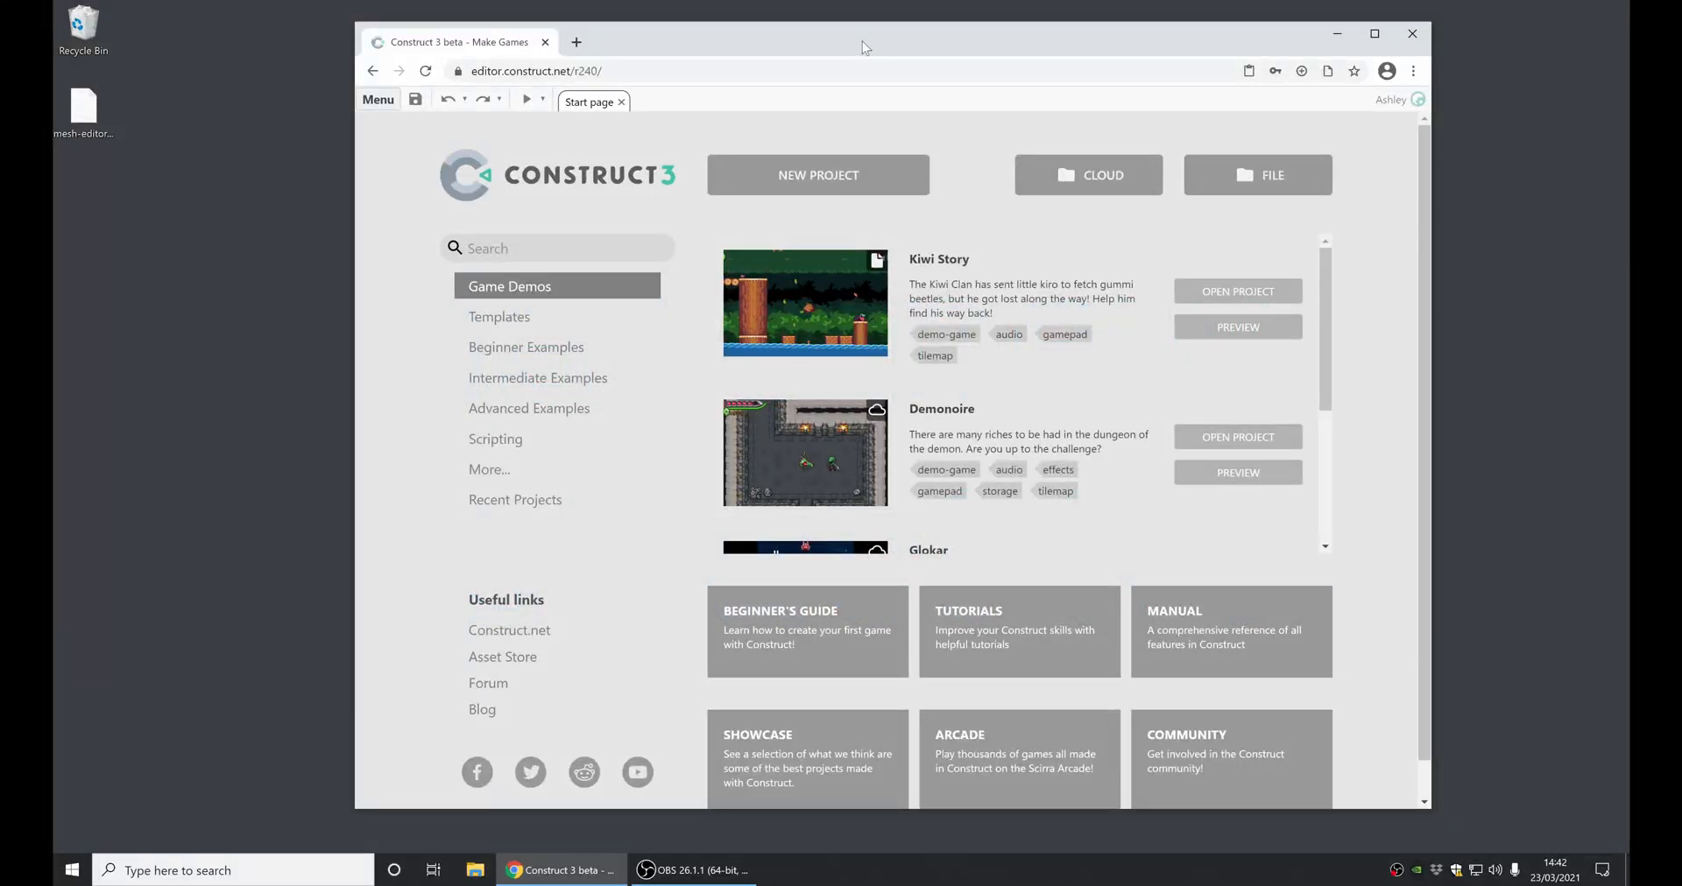
# - Filter the Start page's example projects to those tagged 'new'
pyautogui.click(522, 477)
pyautogui.moveTo(1323, 273); pyautogui.dragTo(1332, 387)
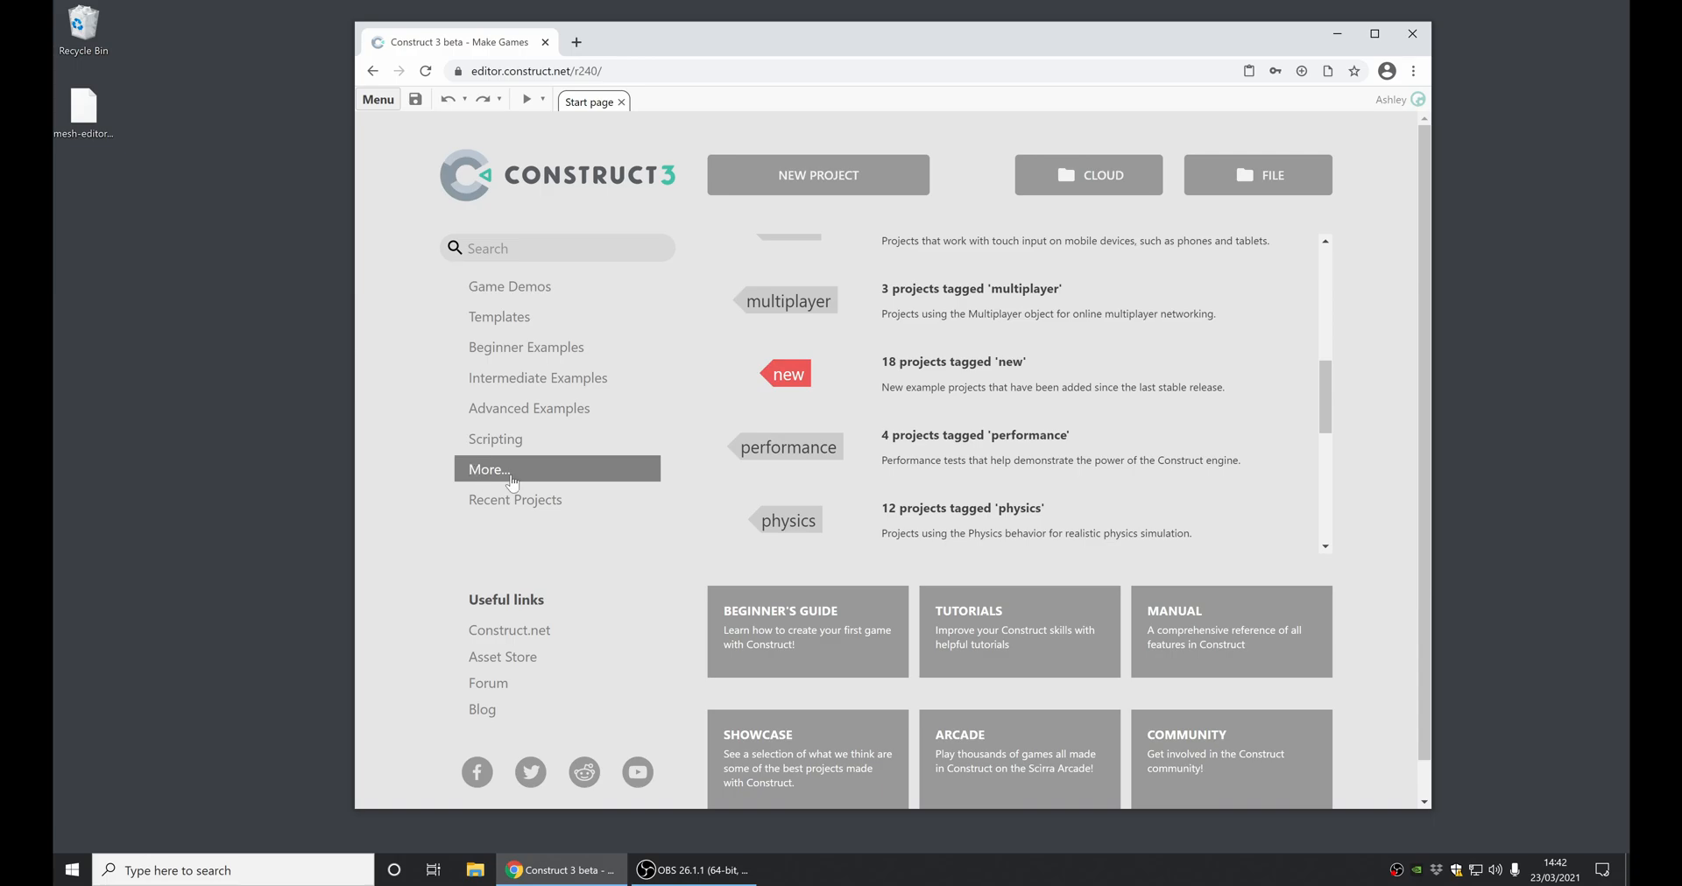
pyautogui.click(1090, 378)
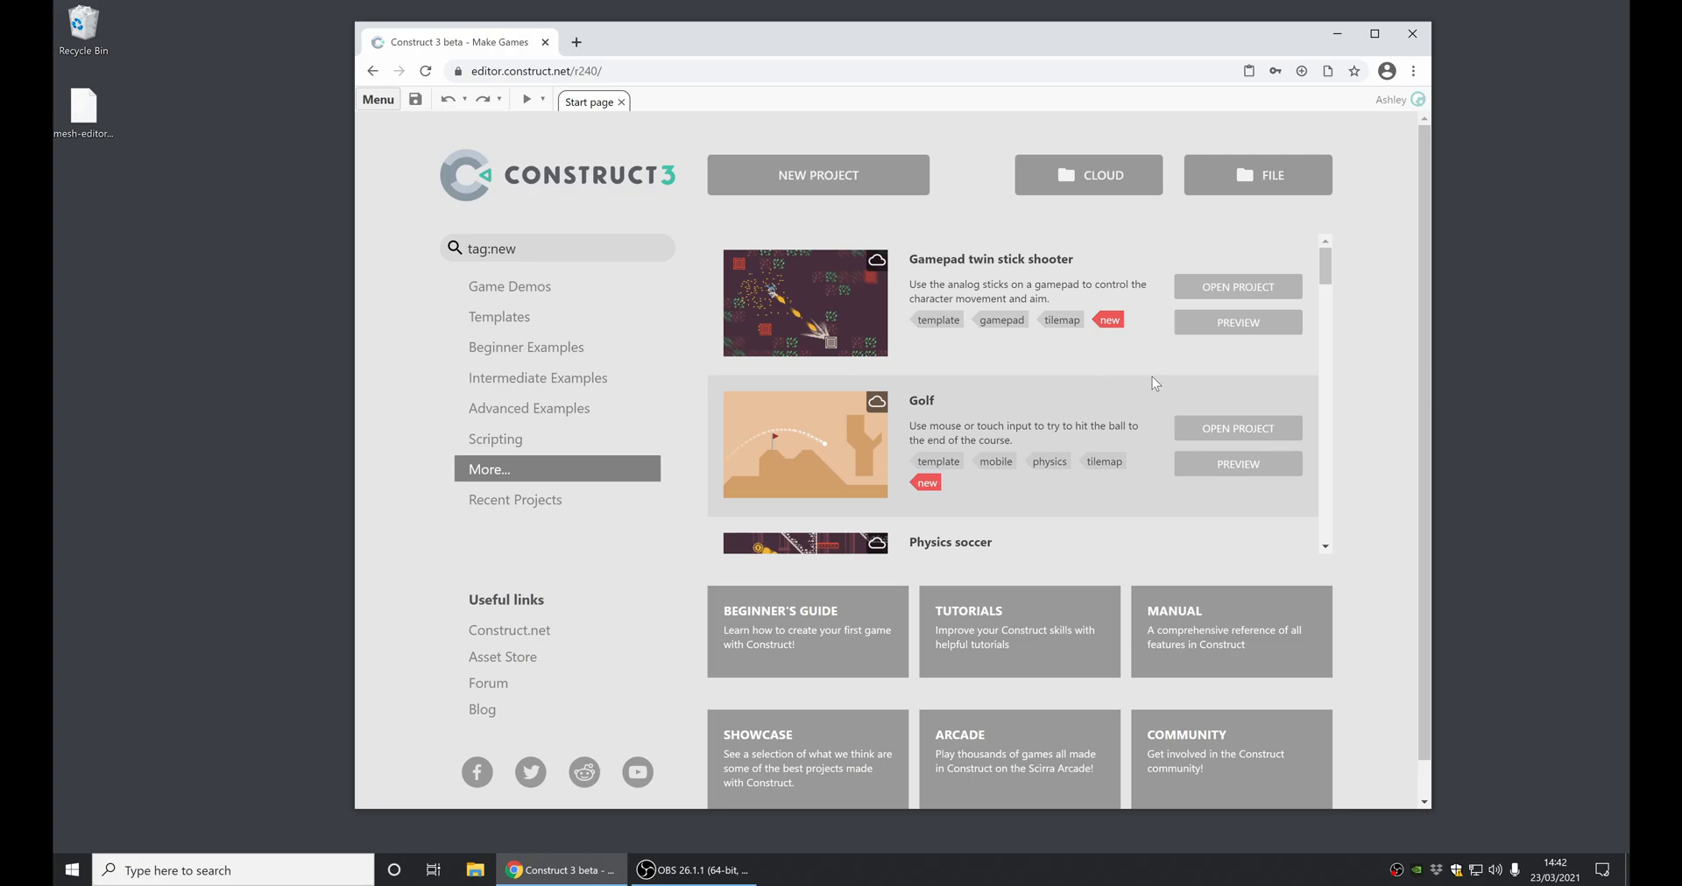
pyautogui.scroll(-2, 1153, 378)
pyautogui.scroll(-2, 1152, 378)
pyautogui.scroll(-2, 1153, 377)
pyautogui.scroll(-1, 1152, 378)
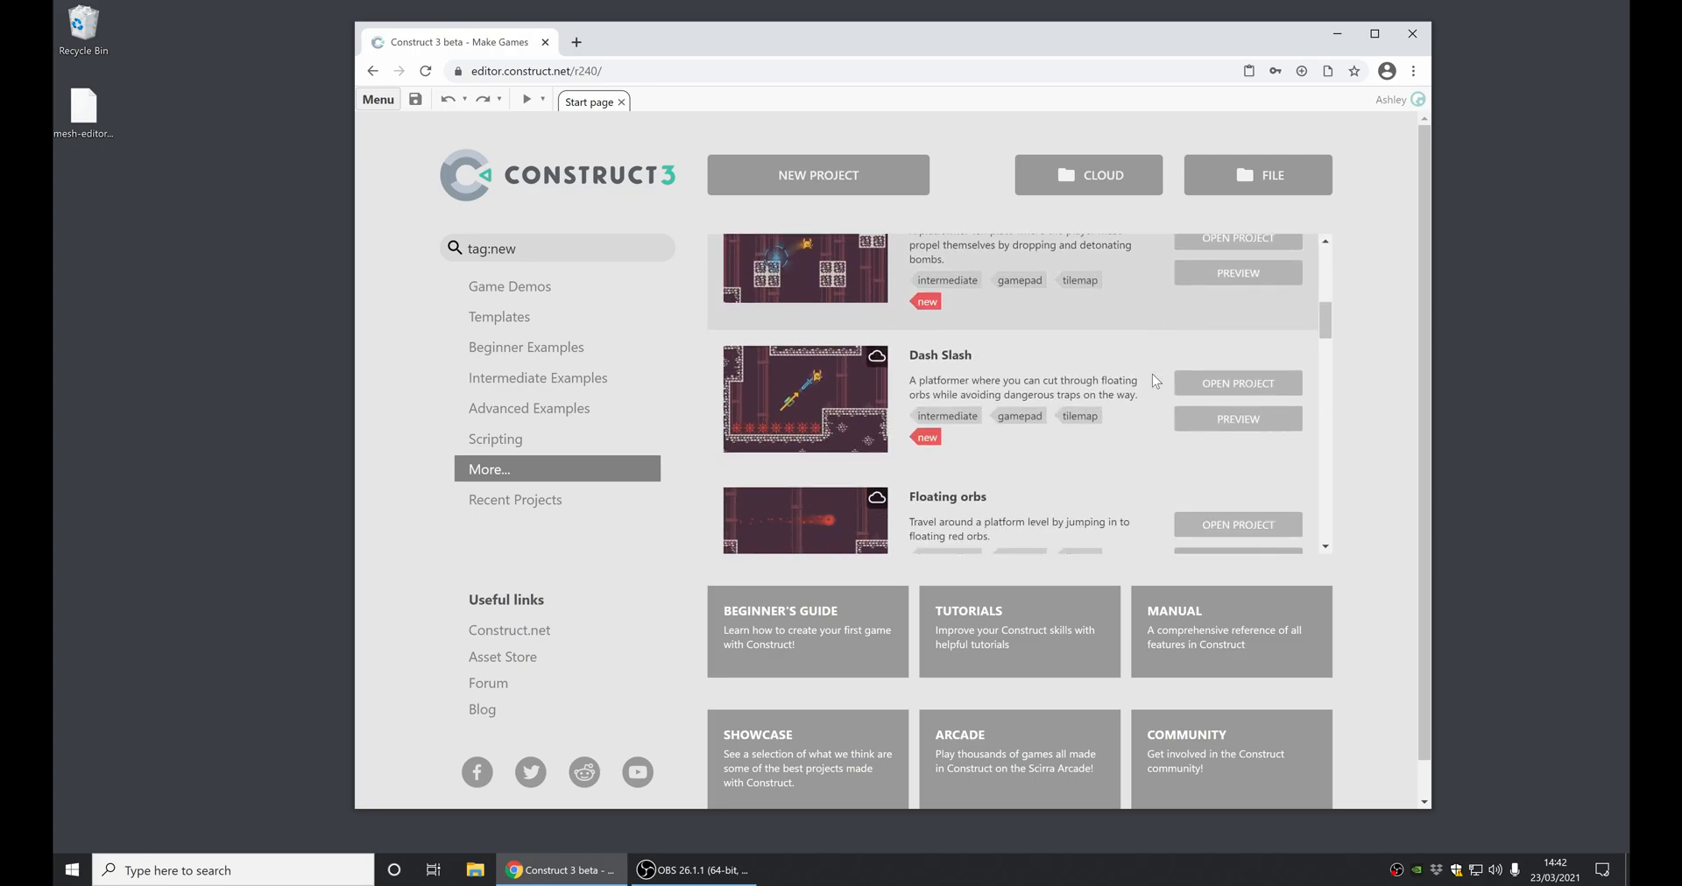
pyautogui.scroll(-2, 1152, 375)
pyautogui.scroll(-2, 1153, 375)
pyautogui.scroll(-2, 1153, 374)
pyautogui.scroll(-2, 1152, 375)
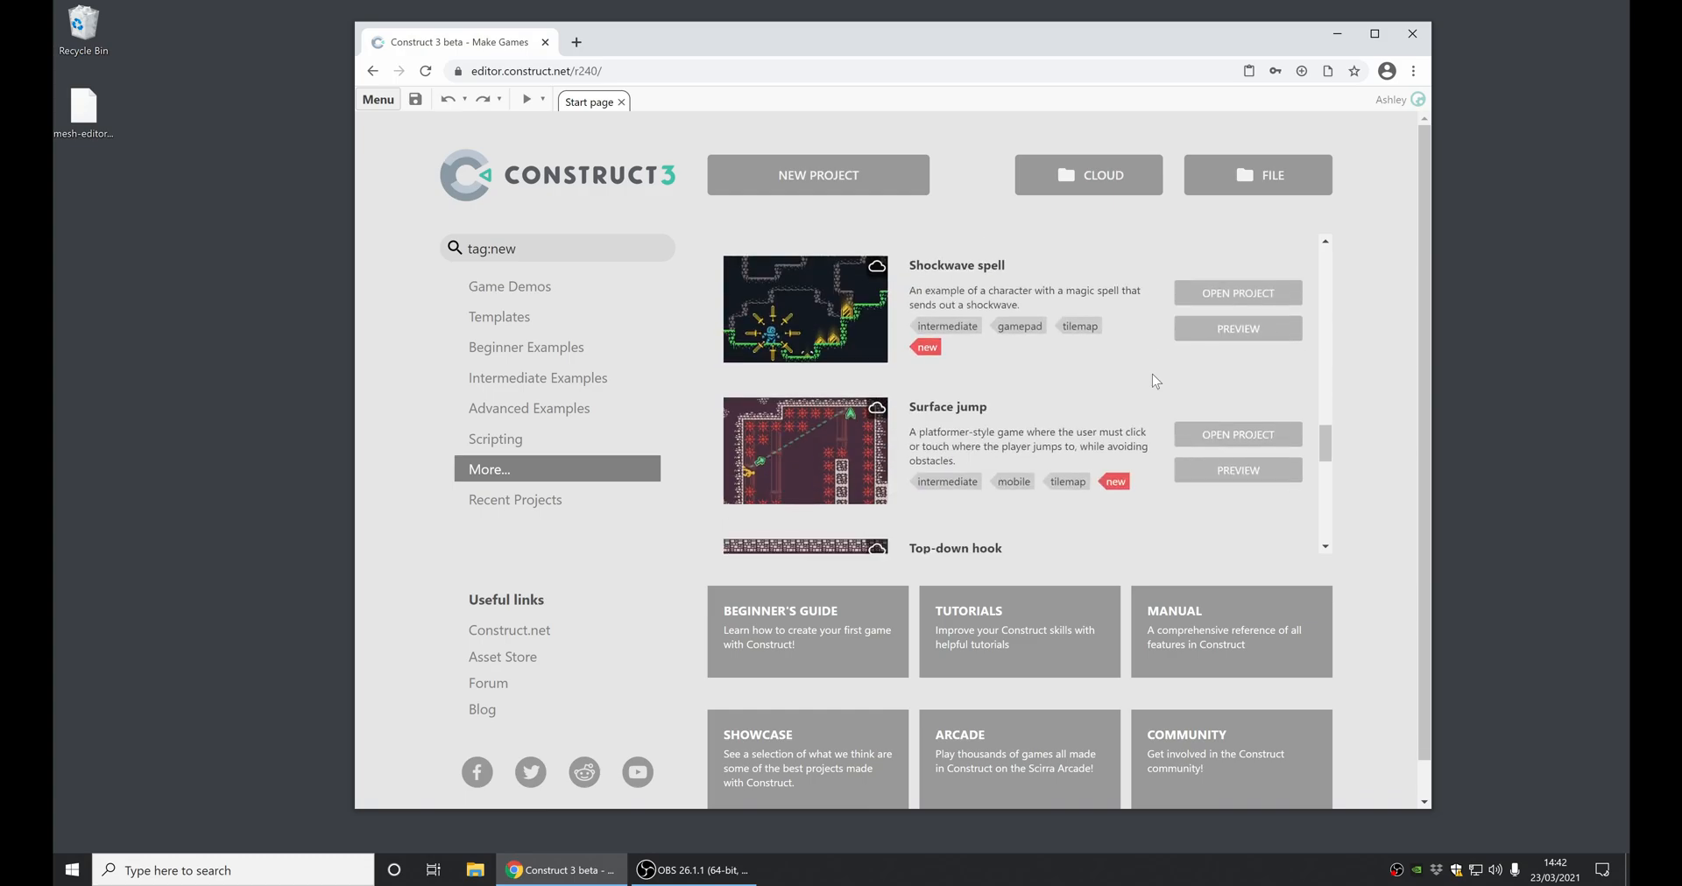
pyautogui.scroll(-2, 1153, 374)
pyautogui.scroll(-2, 1153, 375)
pyautogui.scroll(-2, 1153, 375)
# - Load the Wall jump example and launch a preview of the Wall Jump Template
pyautogui.doubleClick(1120, 368)
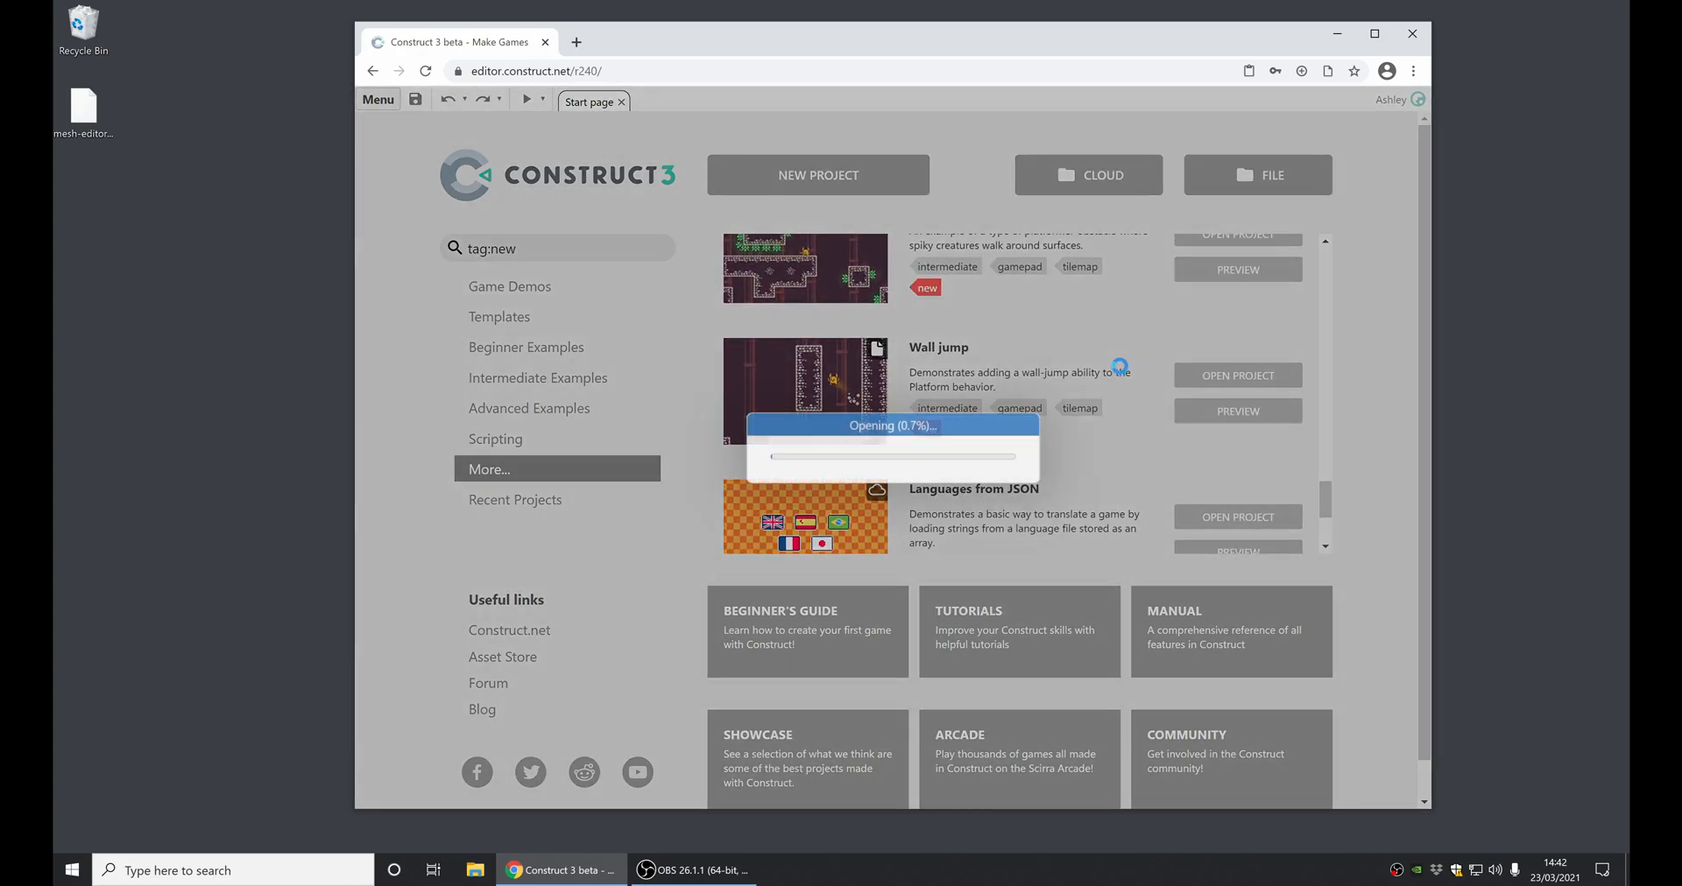
pyautogui.click(788, 102)
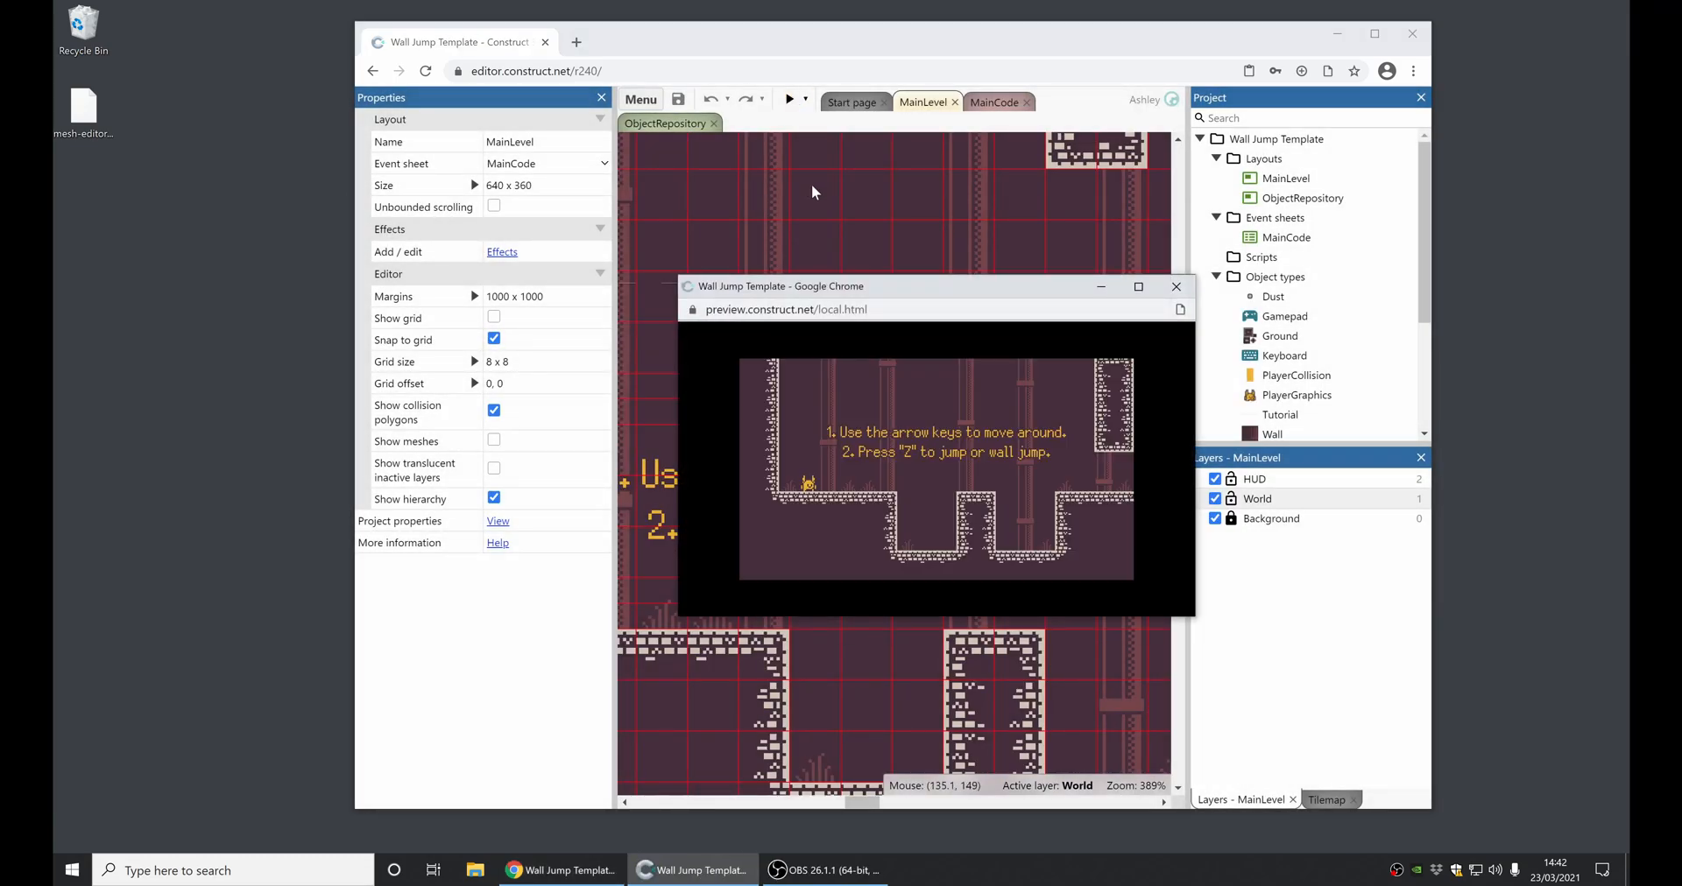
# - Play the preview, moving right and wall-jumping between the walls, then close it
pyautogui.press('Right')
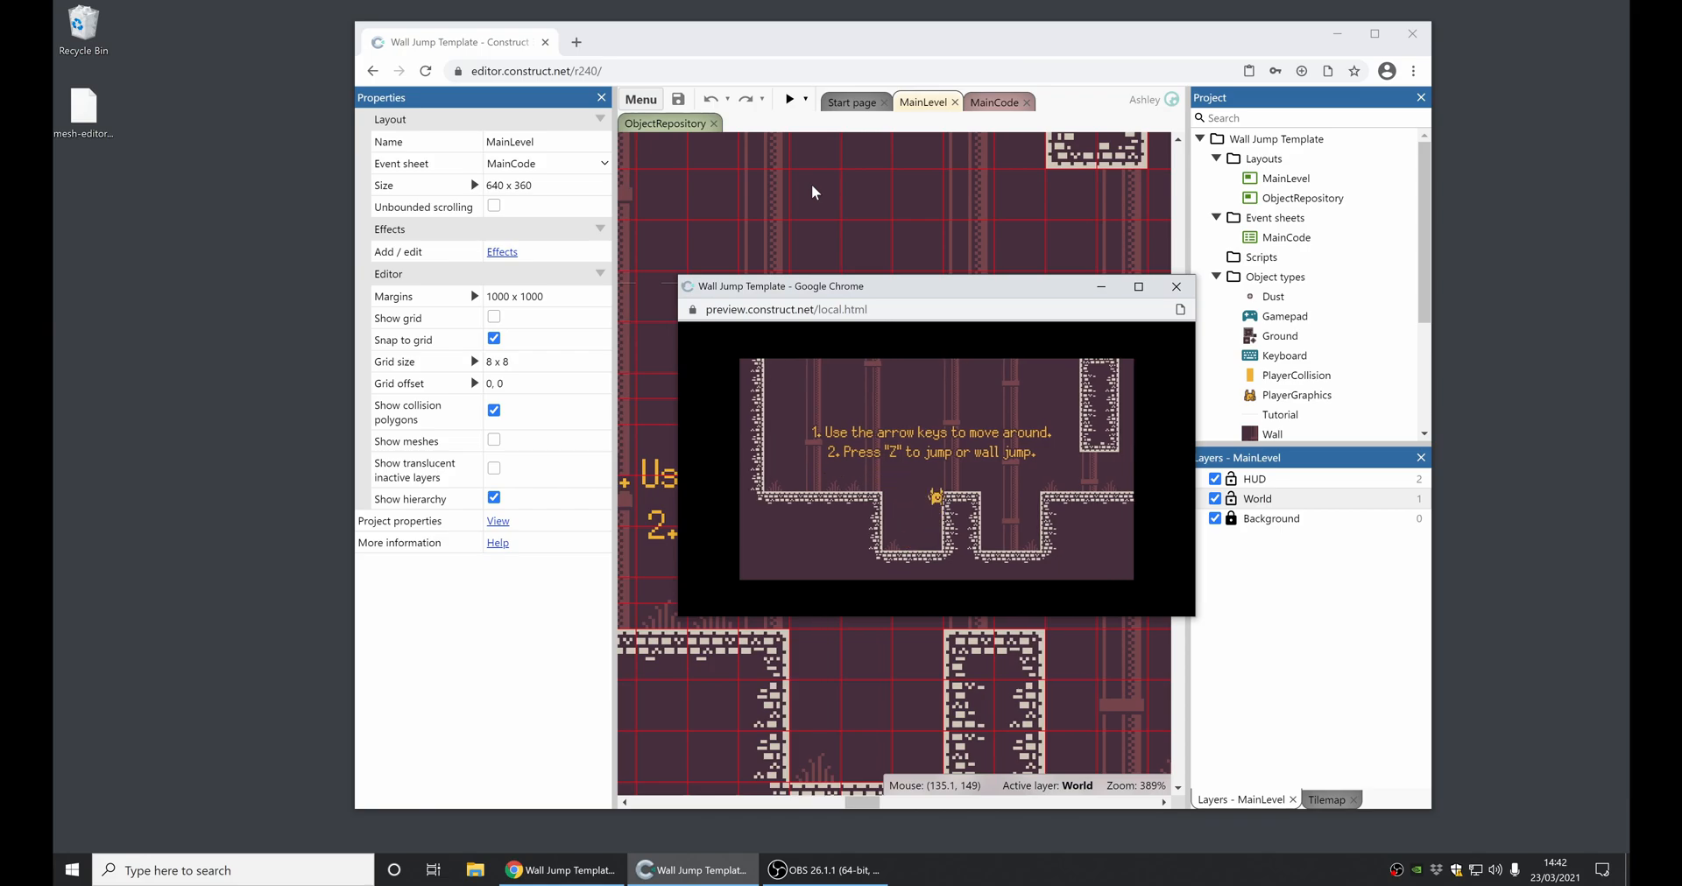
pyautogui.press('z')
pyautogui.press('Right')
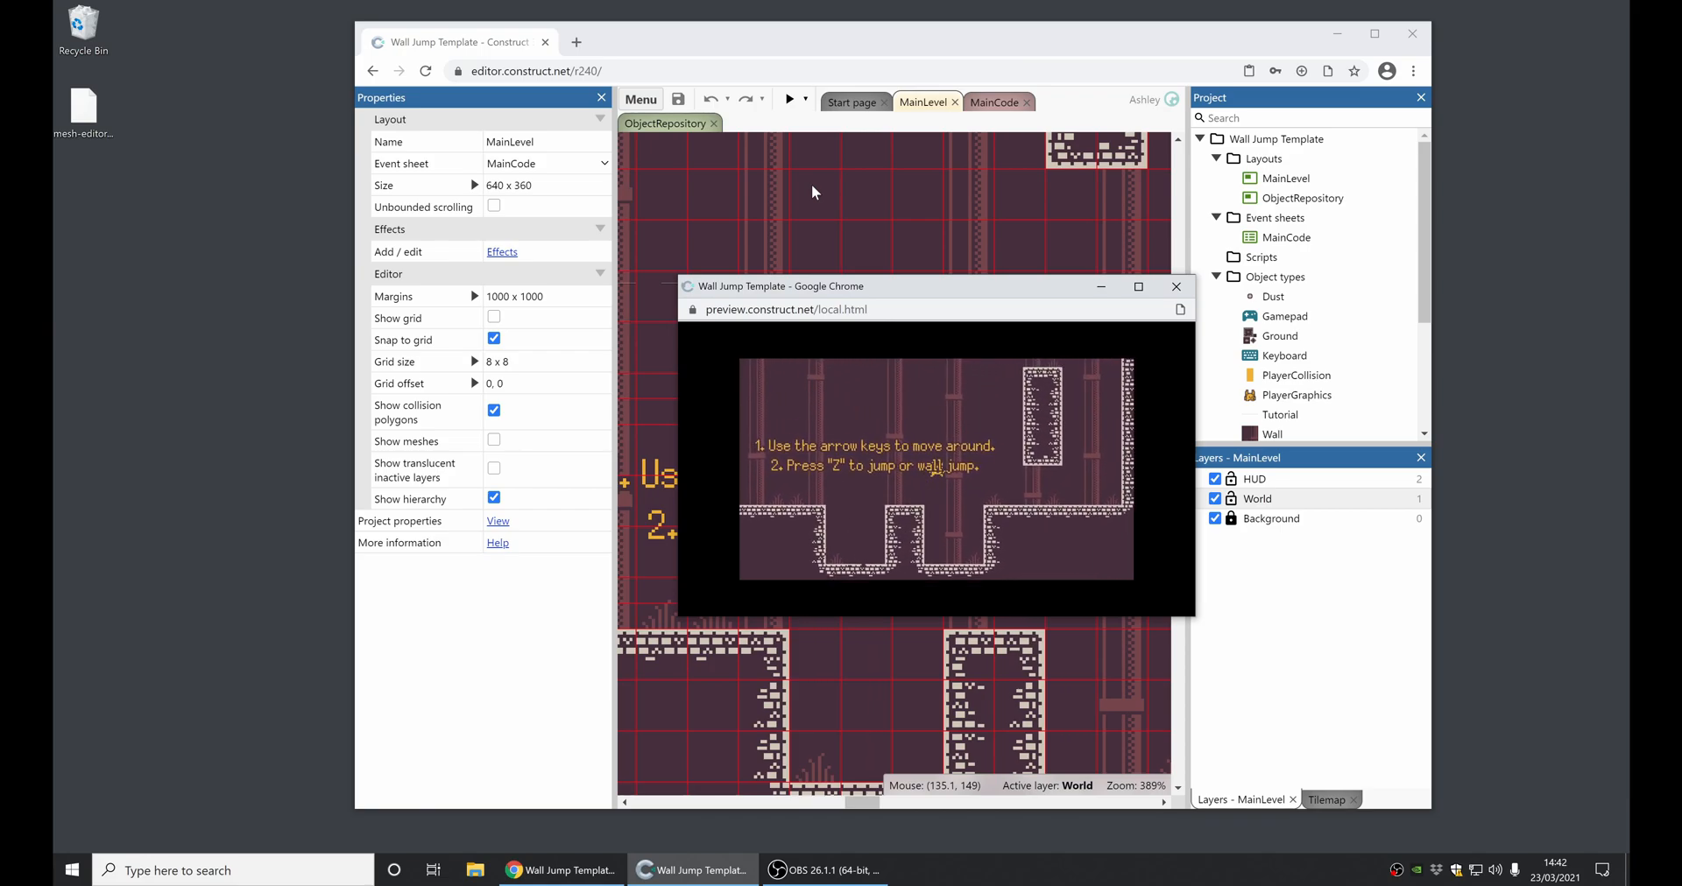
pyautogui.press('z')
pyautogui.press('Right')
pyautogui.press('Right')
pyautogui.press('z')
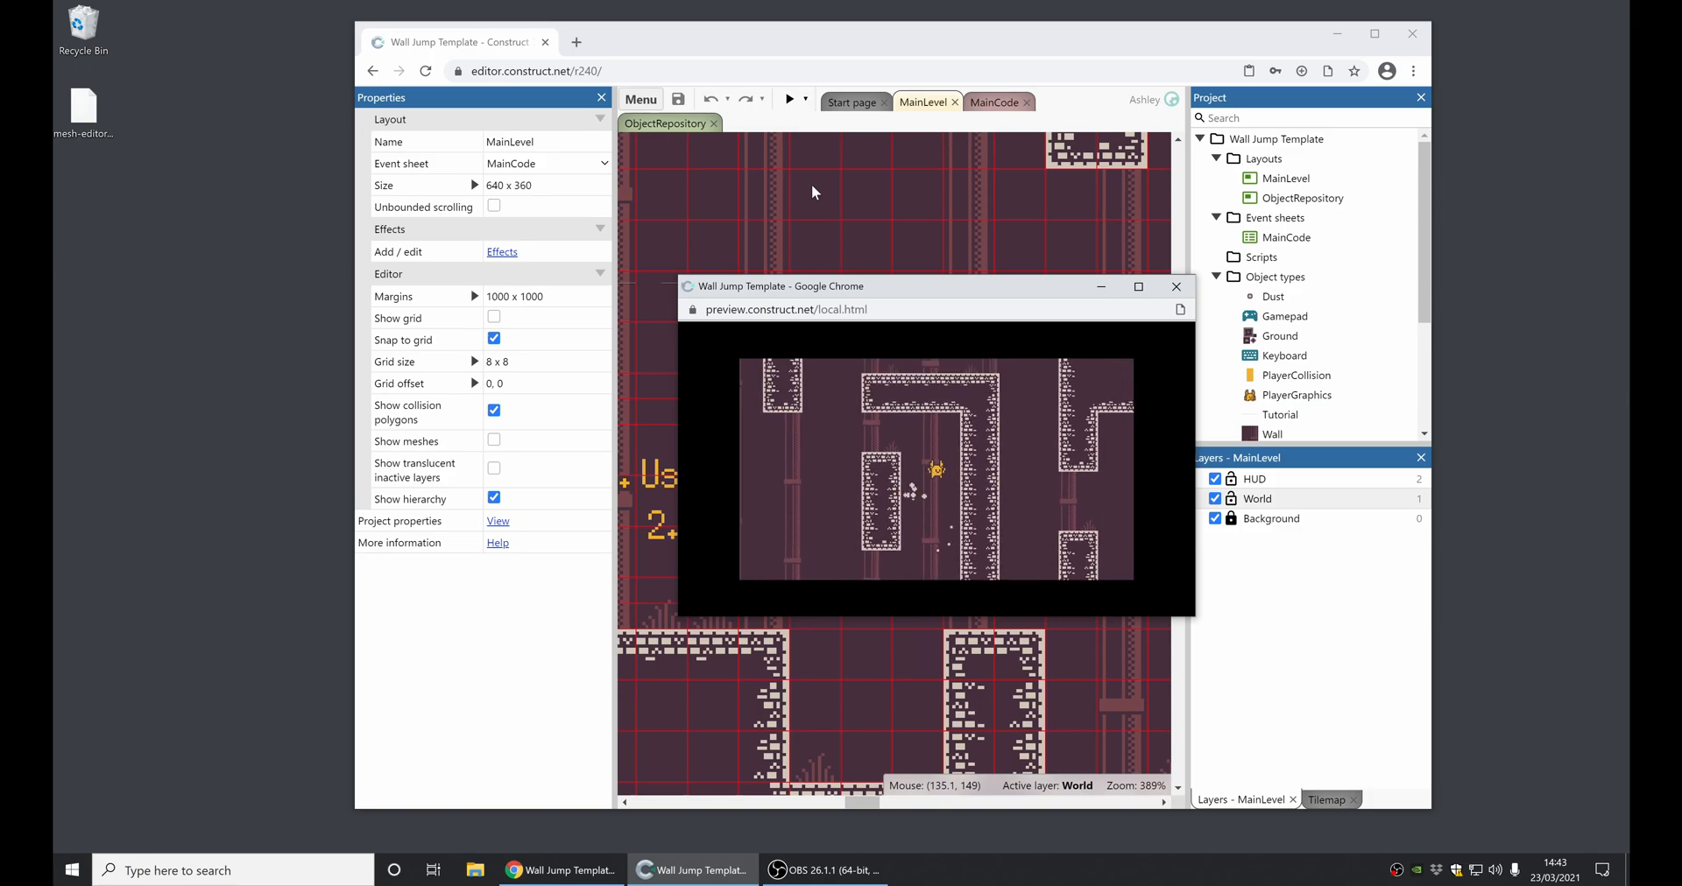
pyautogui.press('Right')
pyautogui.press('z')
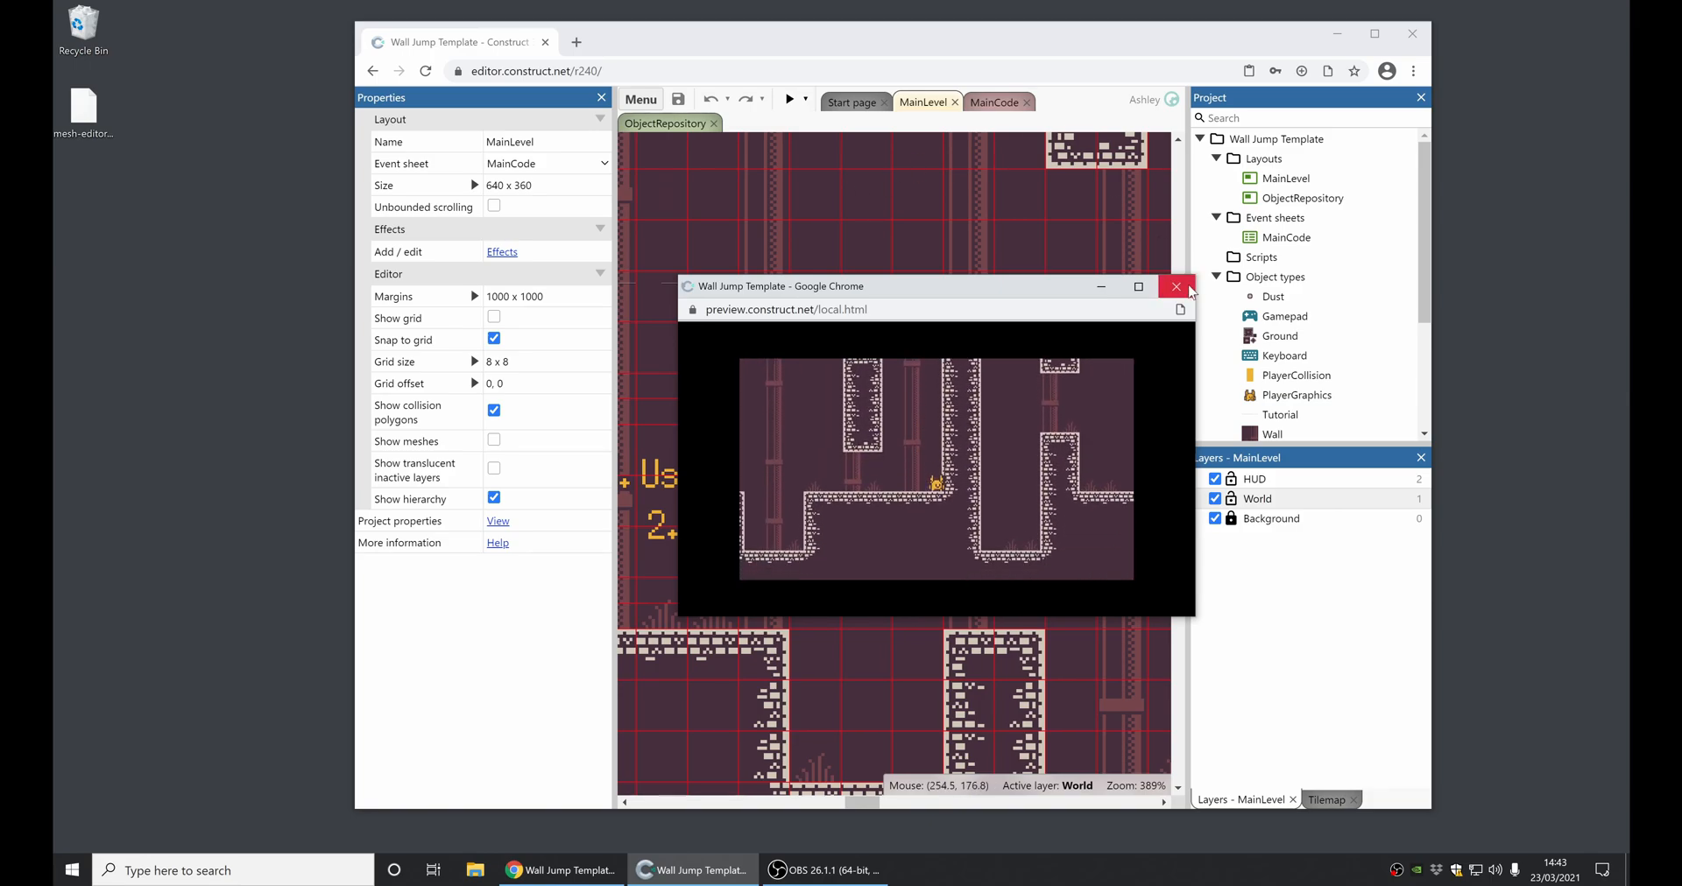
pyautogui.click(1175, 285)
# - Close the Wall Jump project and list the Beginner Examples on the Start page
pyautogui.rightClick(1269, 138)
pyautogui.click(1335, 305)
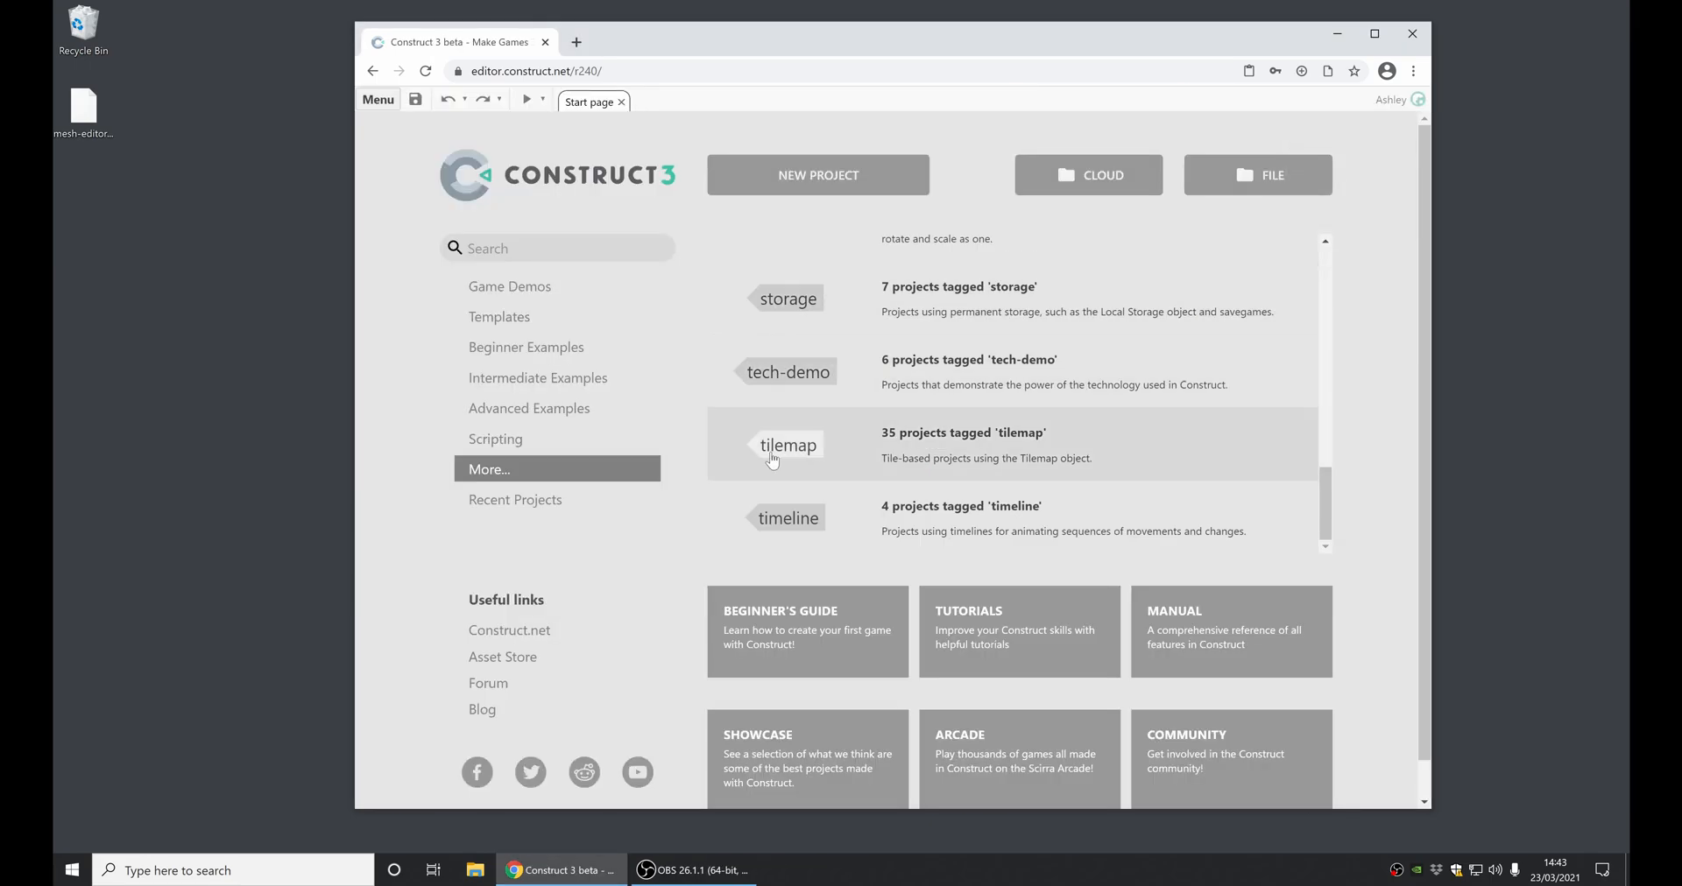
pyautogui.scroll(2, 833, 381)
pyautogui.click(526, 347)
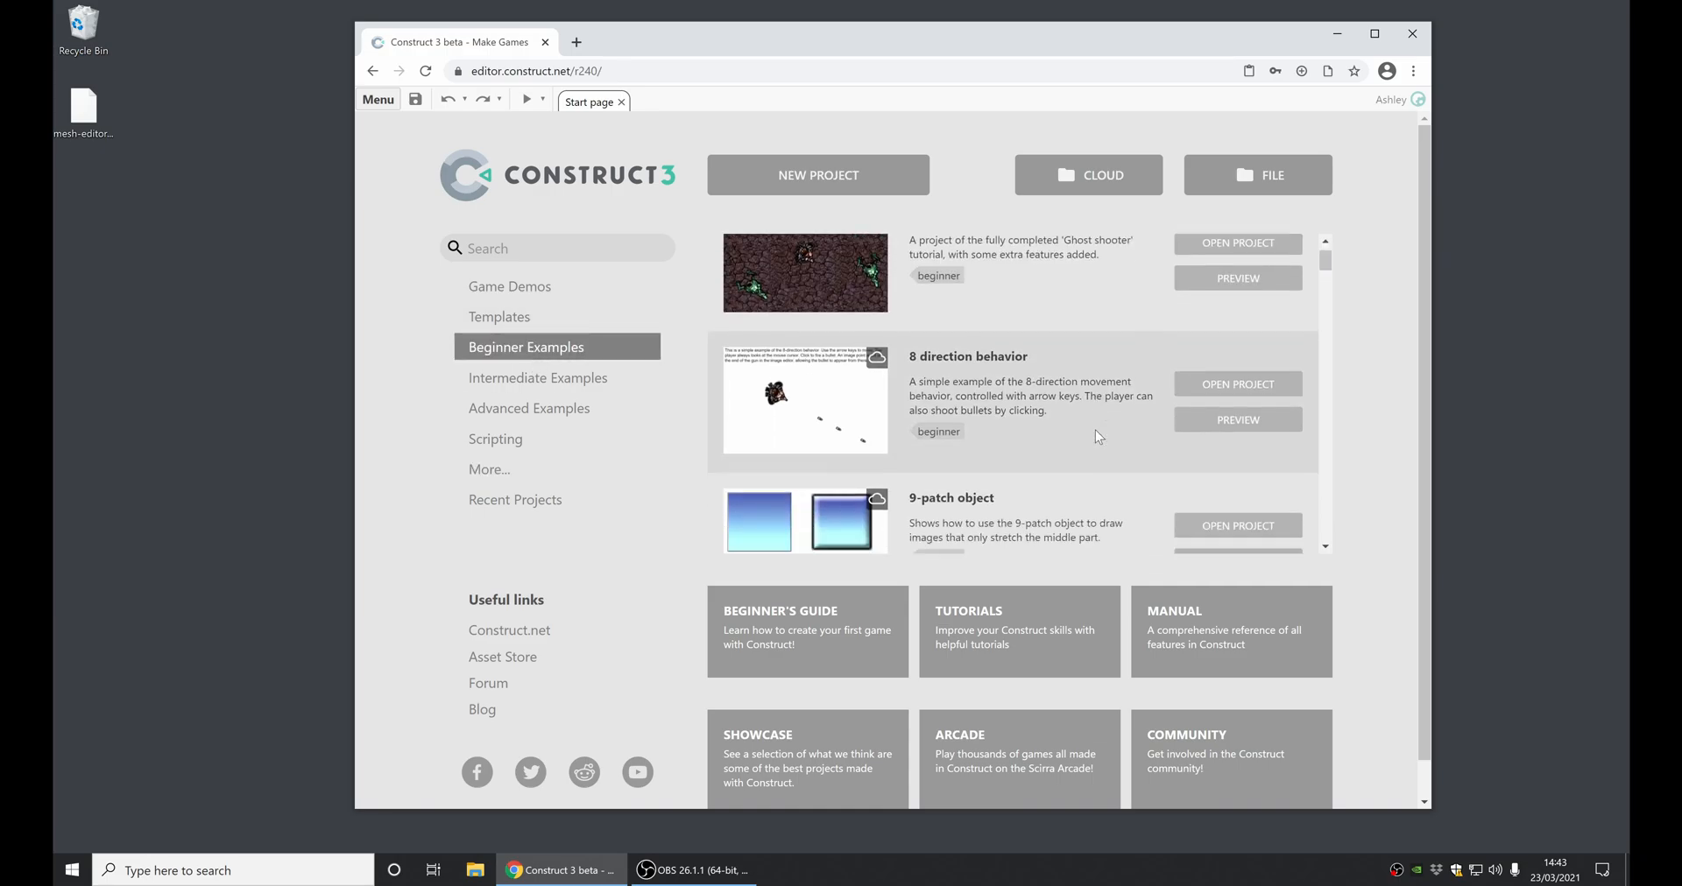
pyautogui.scroll(-5, 1094, 430)
pyautogui.scroll(-4, 1096, 429)
pyautogui.scroll(-4, 1096, 428)
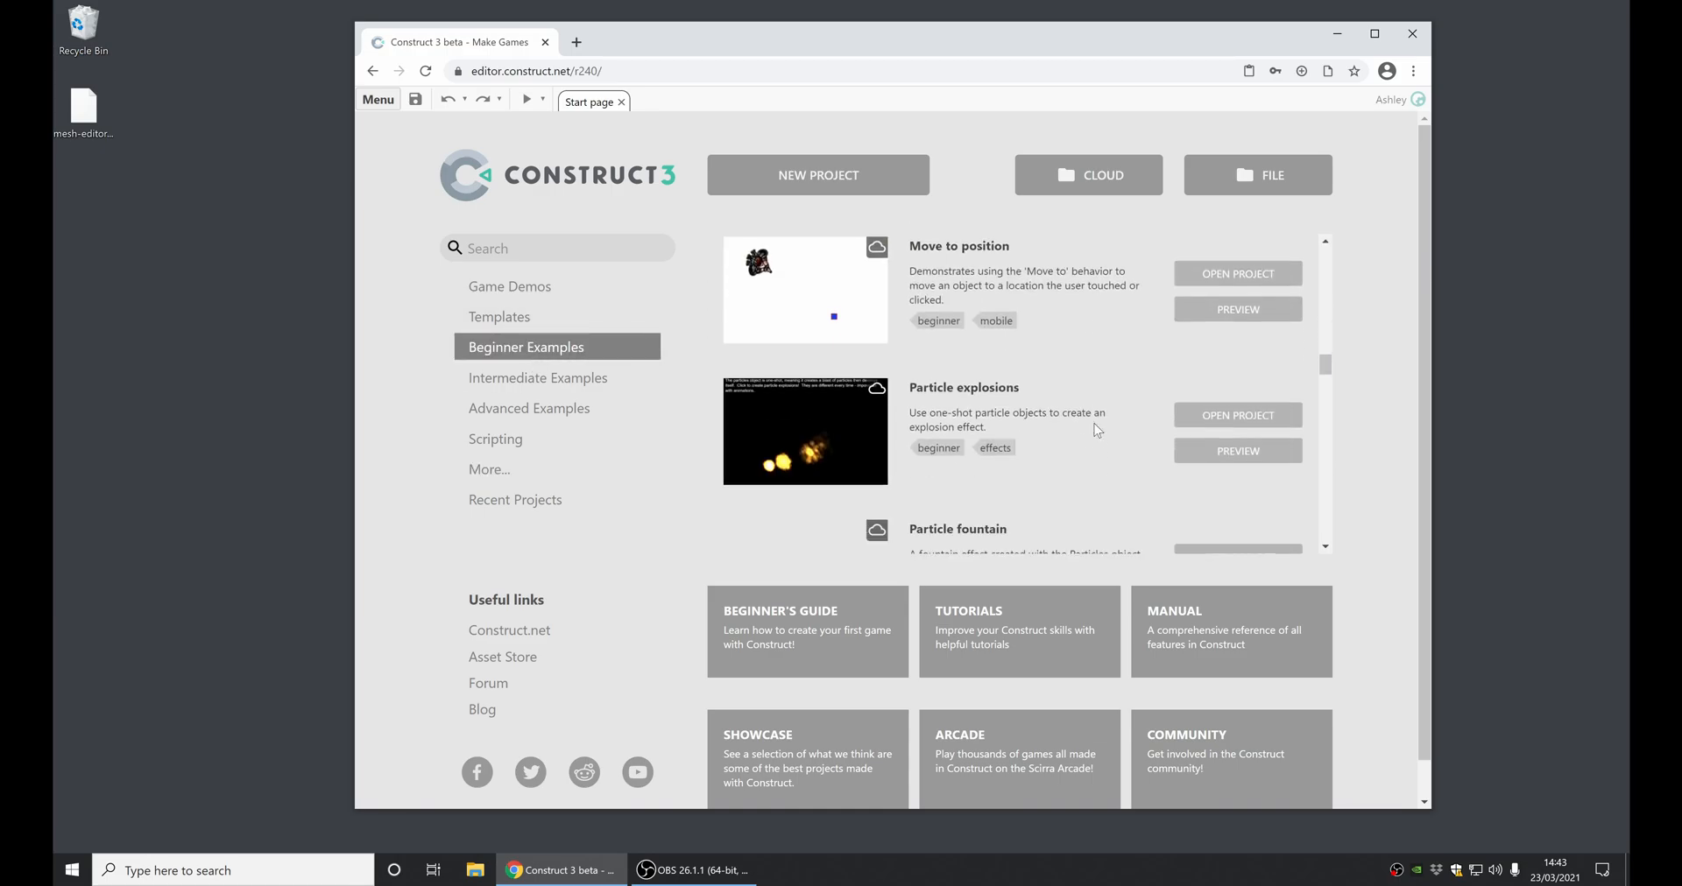
pyautogui.scroll(-4, 1095, 428)
pyautogui.scroll(-4, 1096, 428)
pyautogui.scroll(-4, 1096, 428)
pyautogui.scroll(-4, 1096, 428)
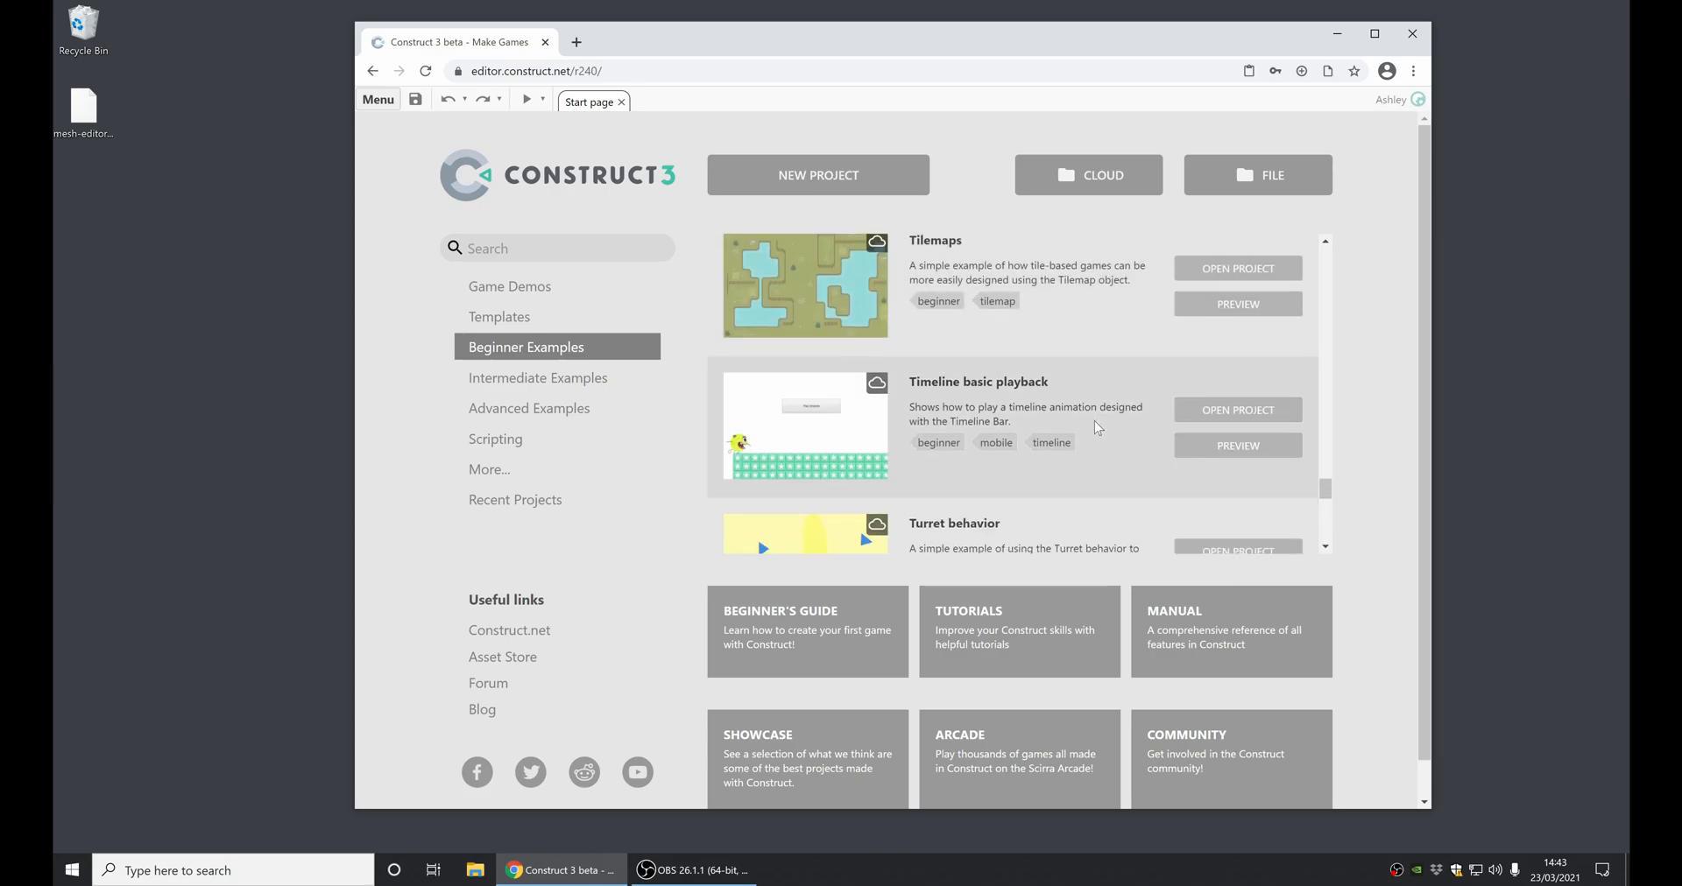
pyautogui.scroll(-4, 1096, 428)
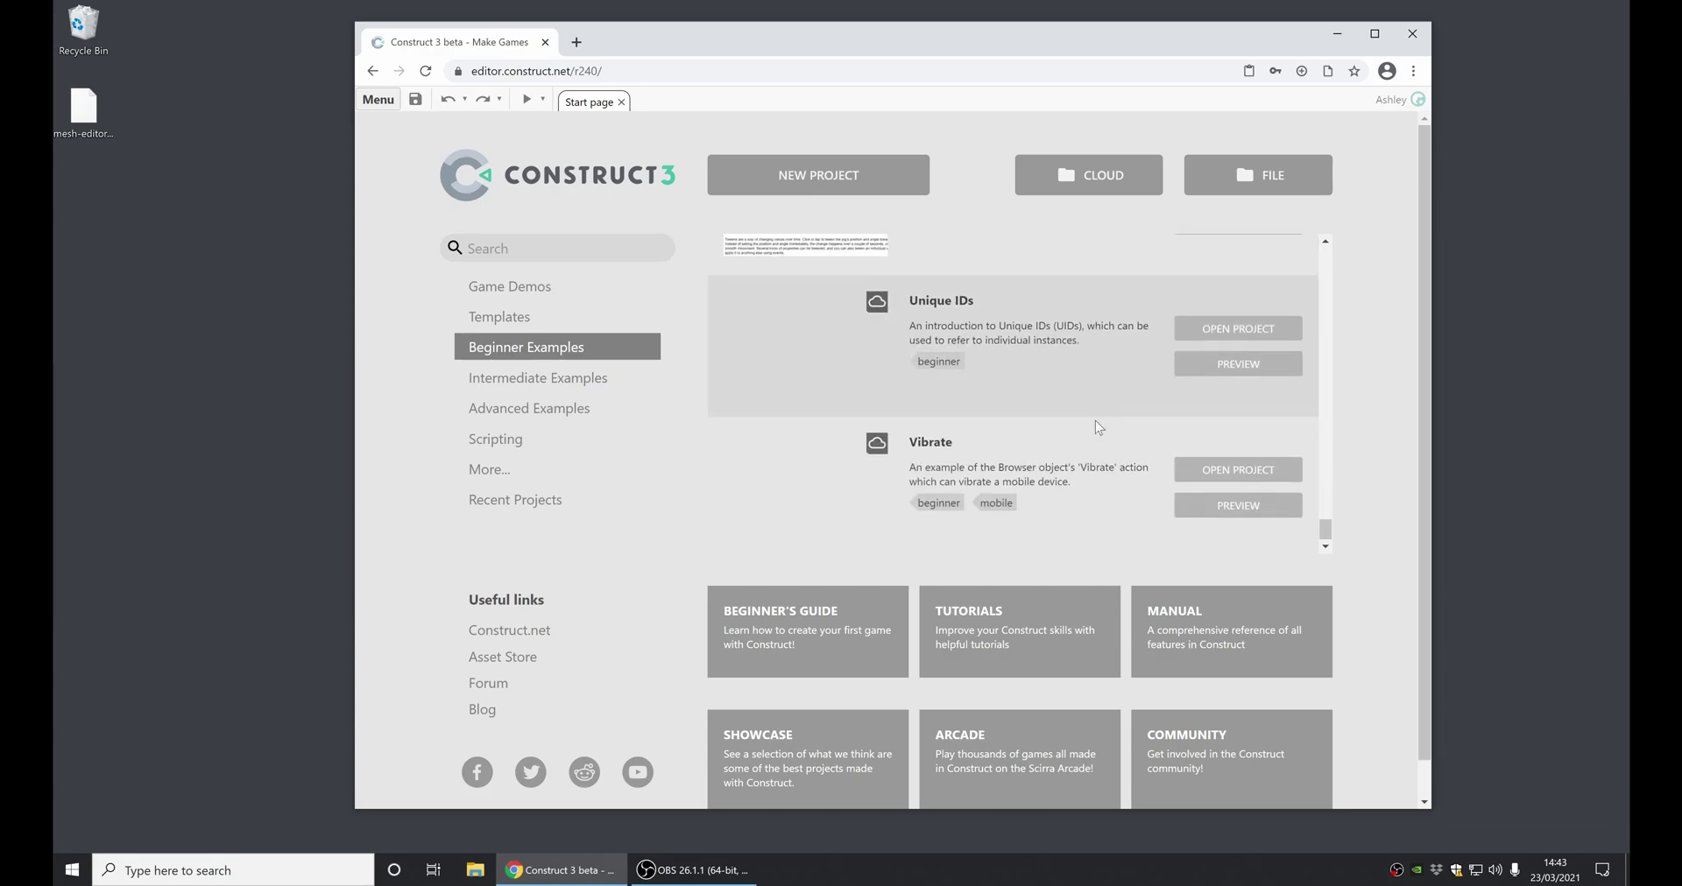
# - Browse Intermediate Examples and Game Demos, then load the Kiwi Story demo
pyautogui.click(565, 378)
pyautogui.scroll(-3, 1105, 399)
pyautogui.scroll(-4, 1163, 407)
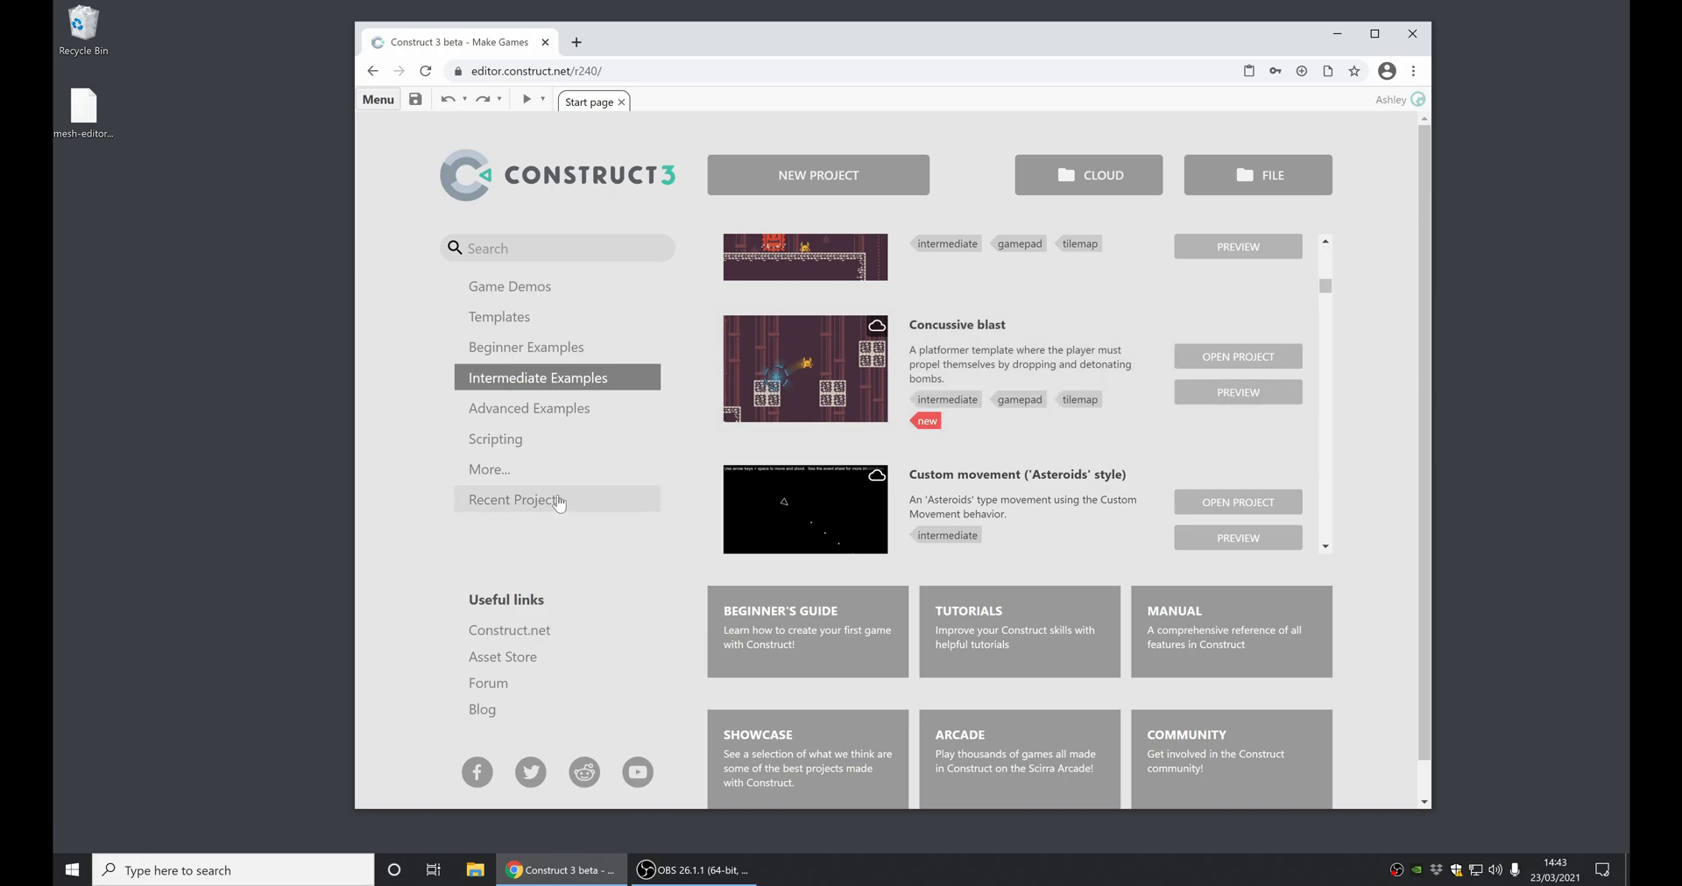
pyautogui.click(526, 287)
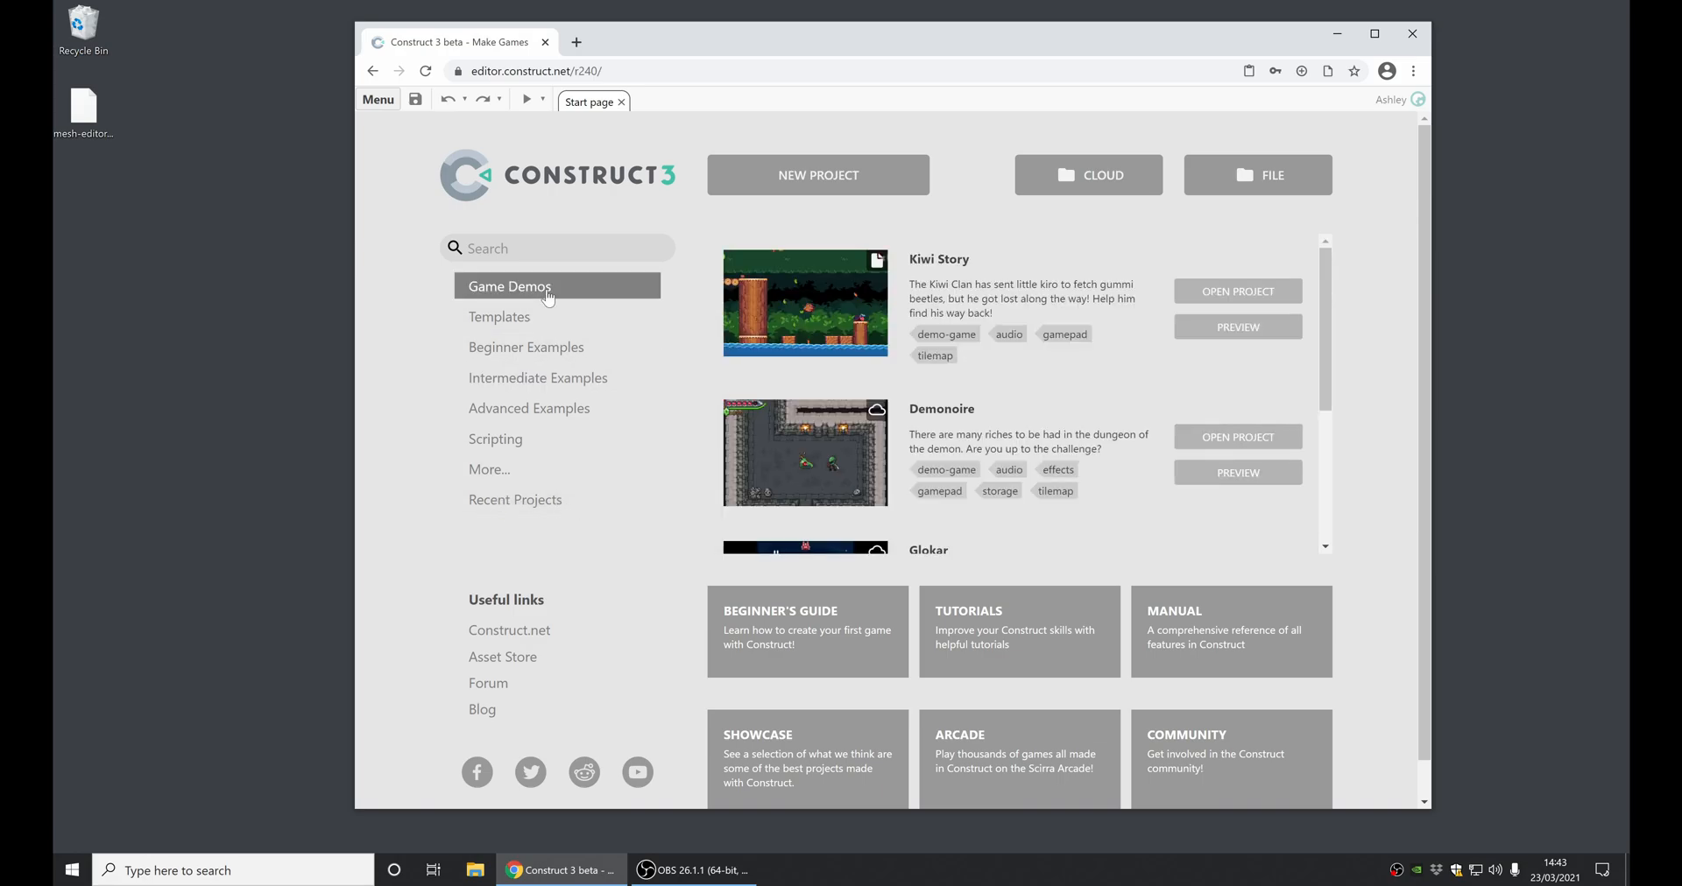
pyautogui.doubleClick(1032, 291)
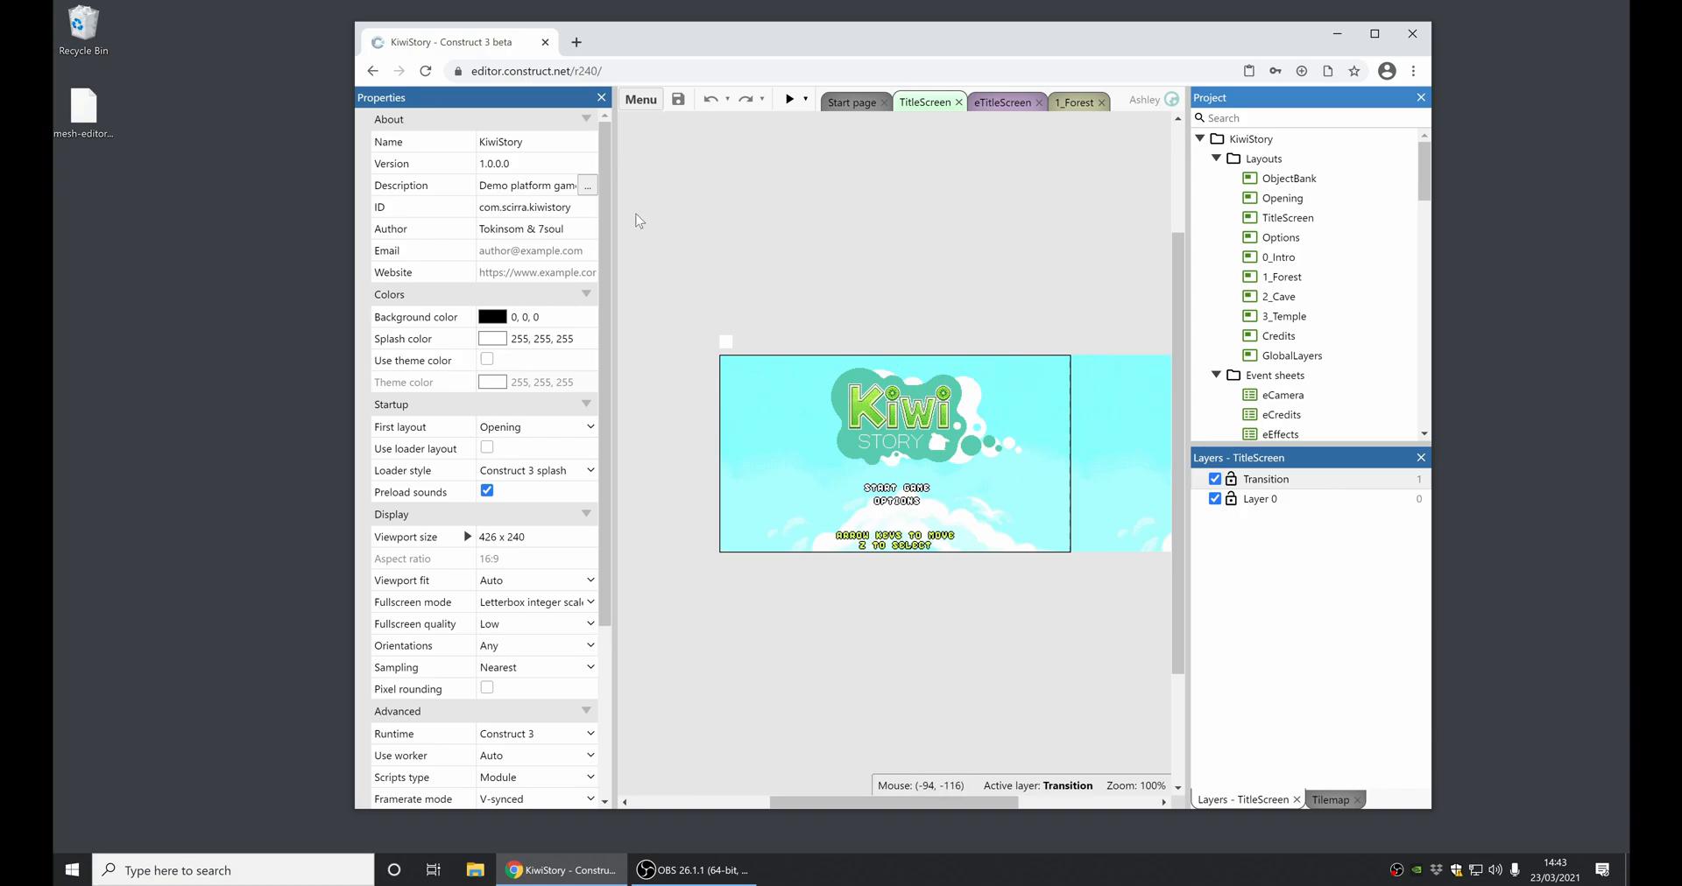
# - Bring up the main menu's project commands for Kiwi Story
pyautogui.click(639, 100)
pyautogui.moveTo(680, 134)
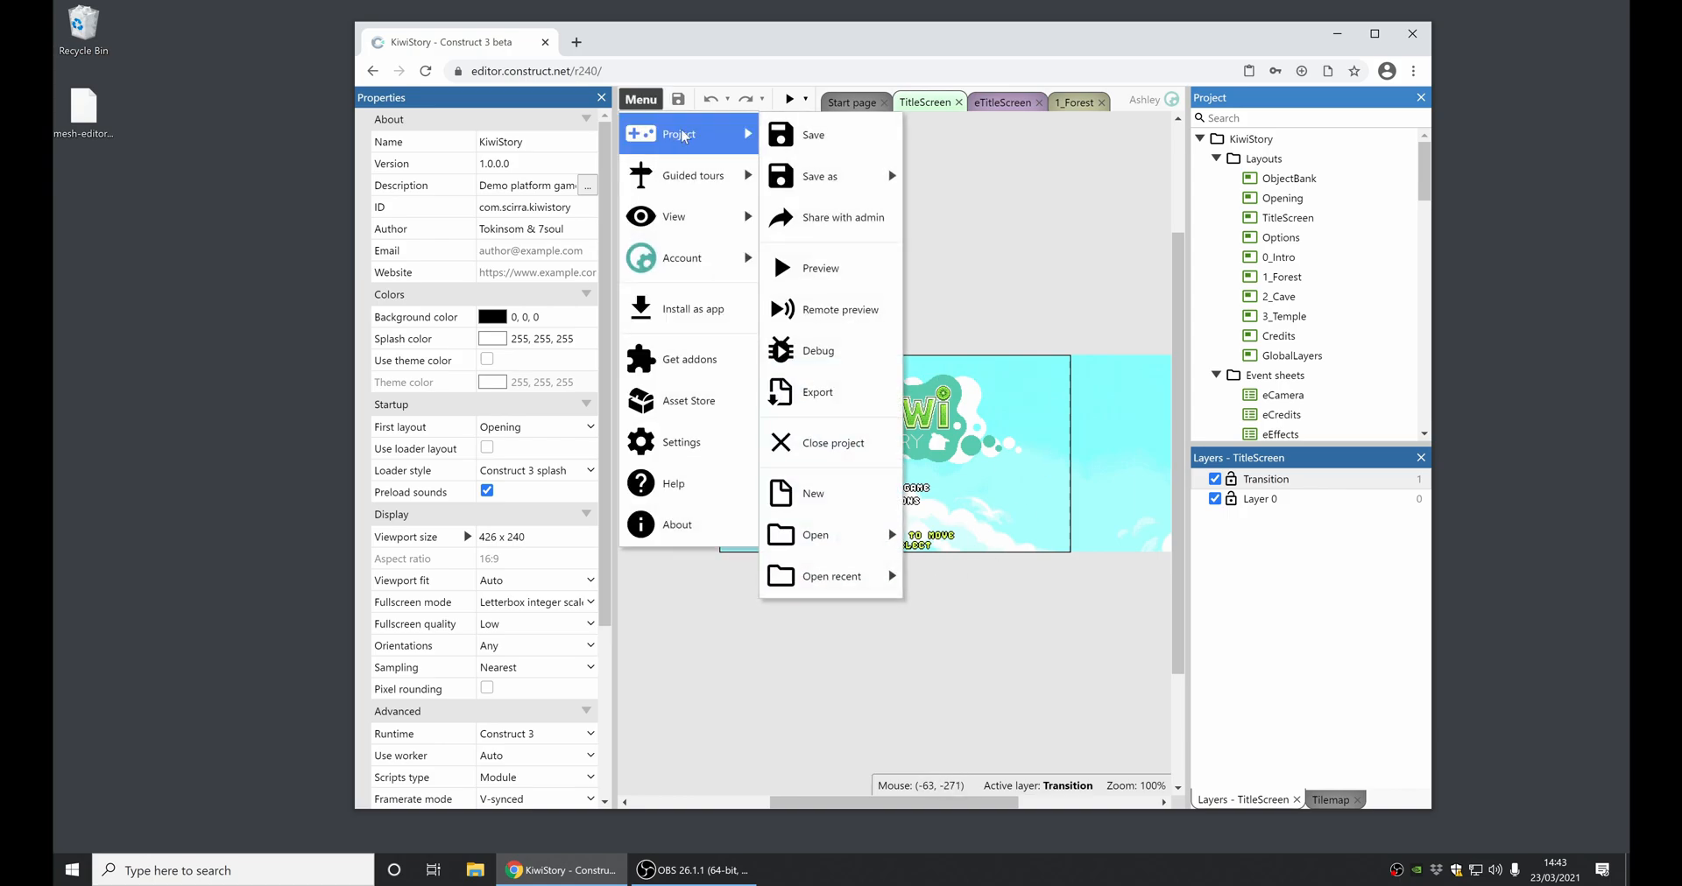
# - Export Kiwi Story with Windows wrapper (WebView2) for all architectures, producing KiwiStory.zip
pyautogui.click(817, 391)
pyautogui.scroll(-3, 1047, 430)
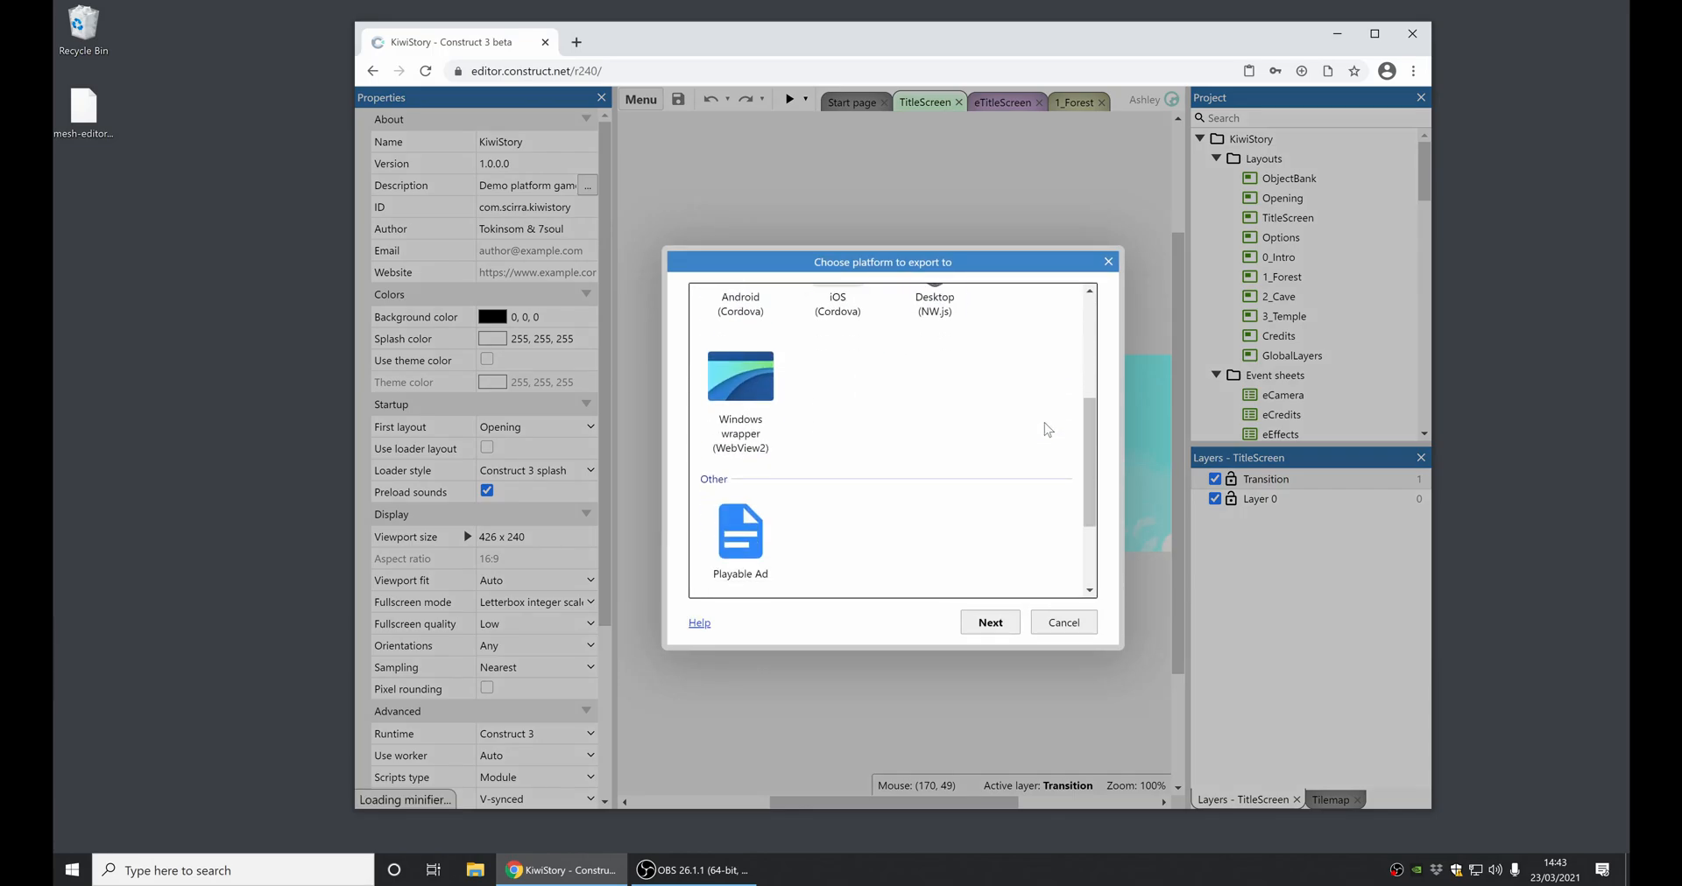
pyautogui.scroll(2, 1048, 430)
pyautogui.click(741, 454)
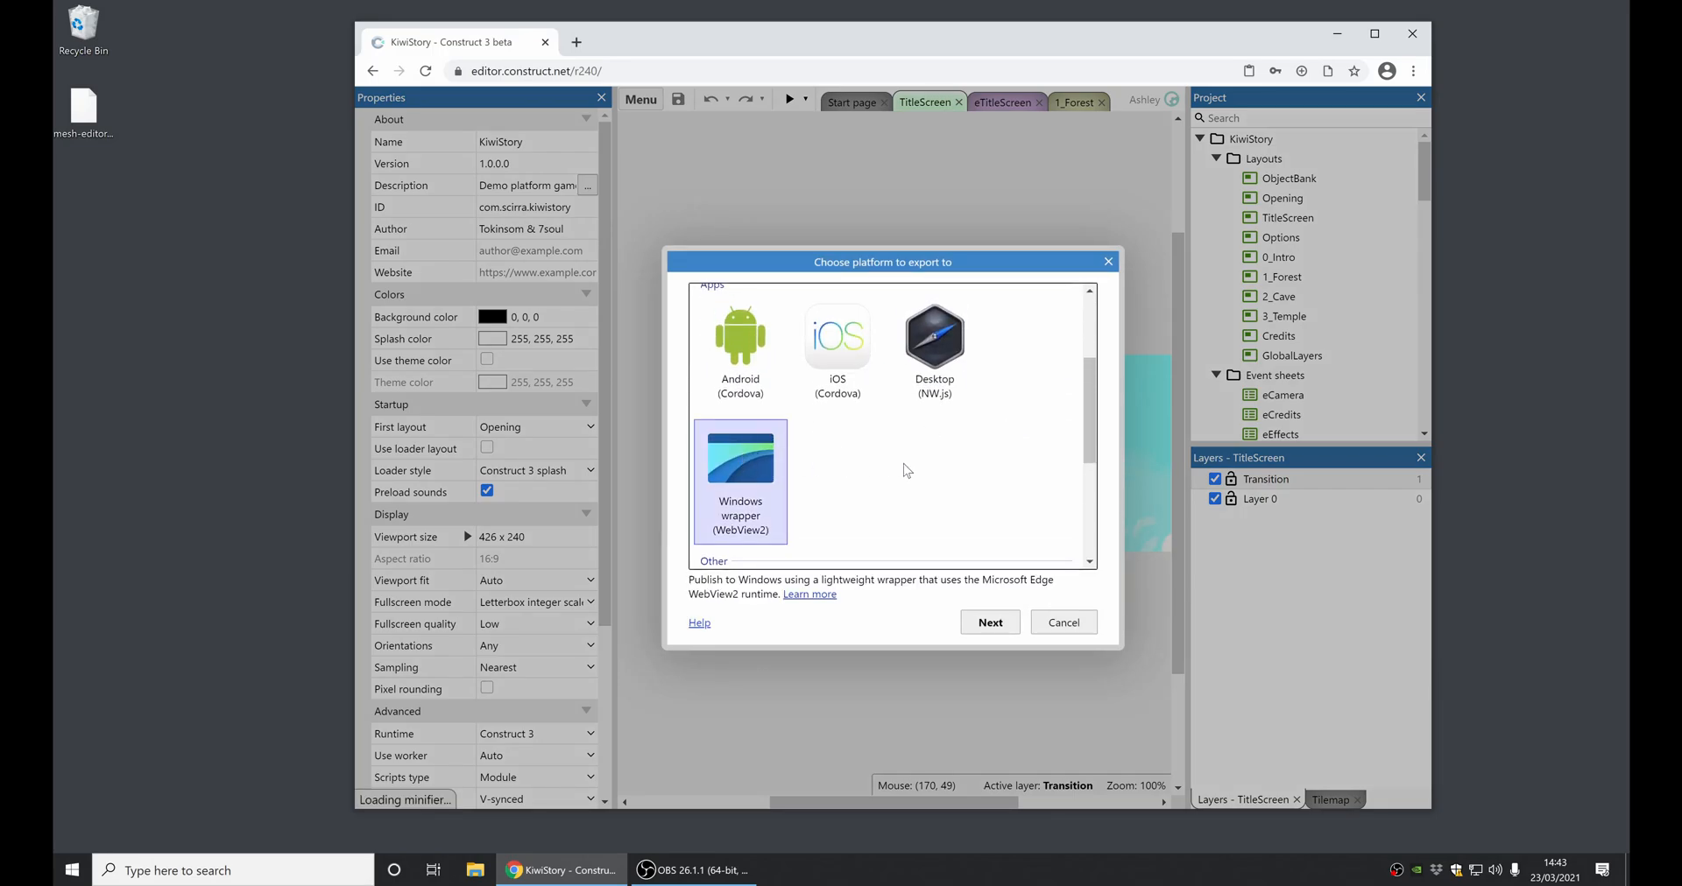
pyautogui.doubleClick(786, 490)
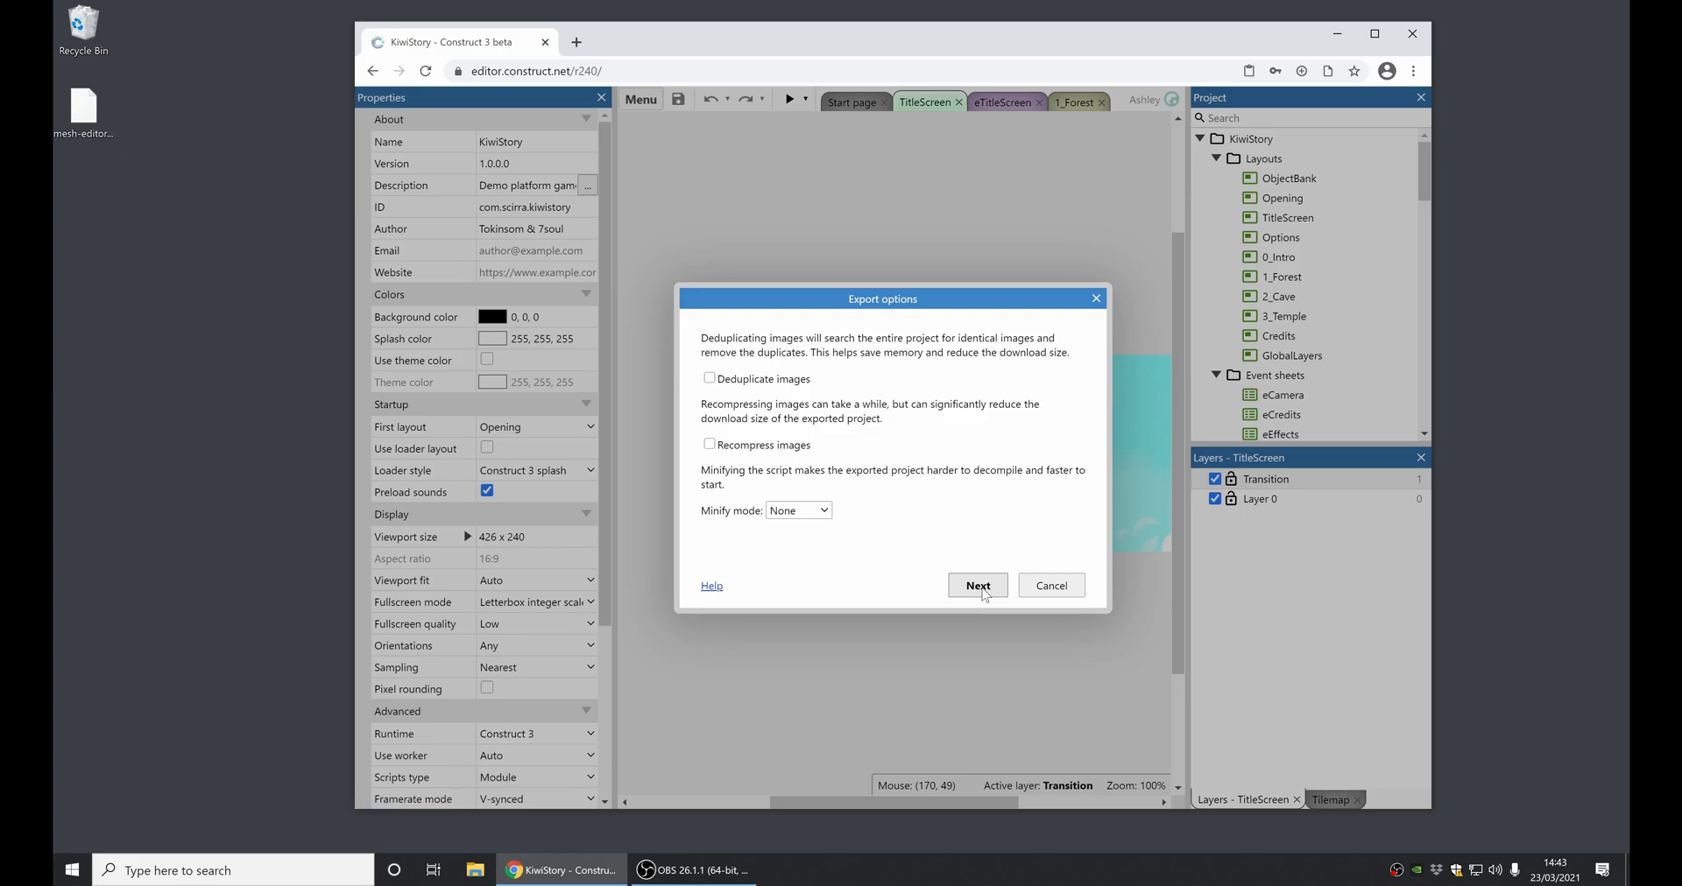
pyautogui.click(977, 585)
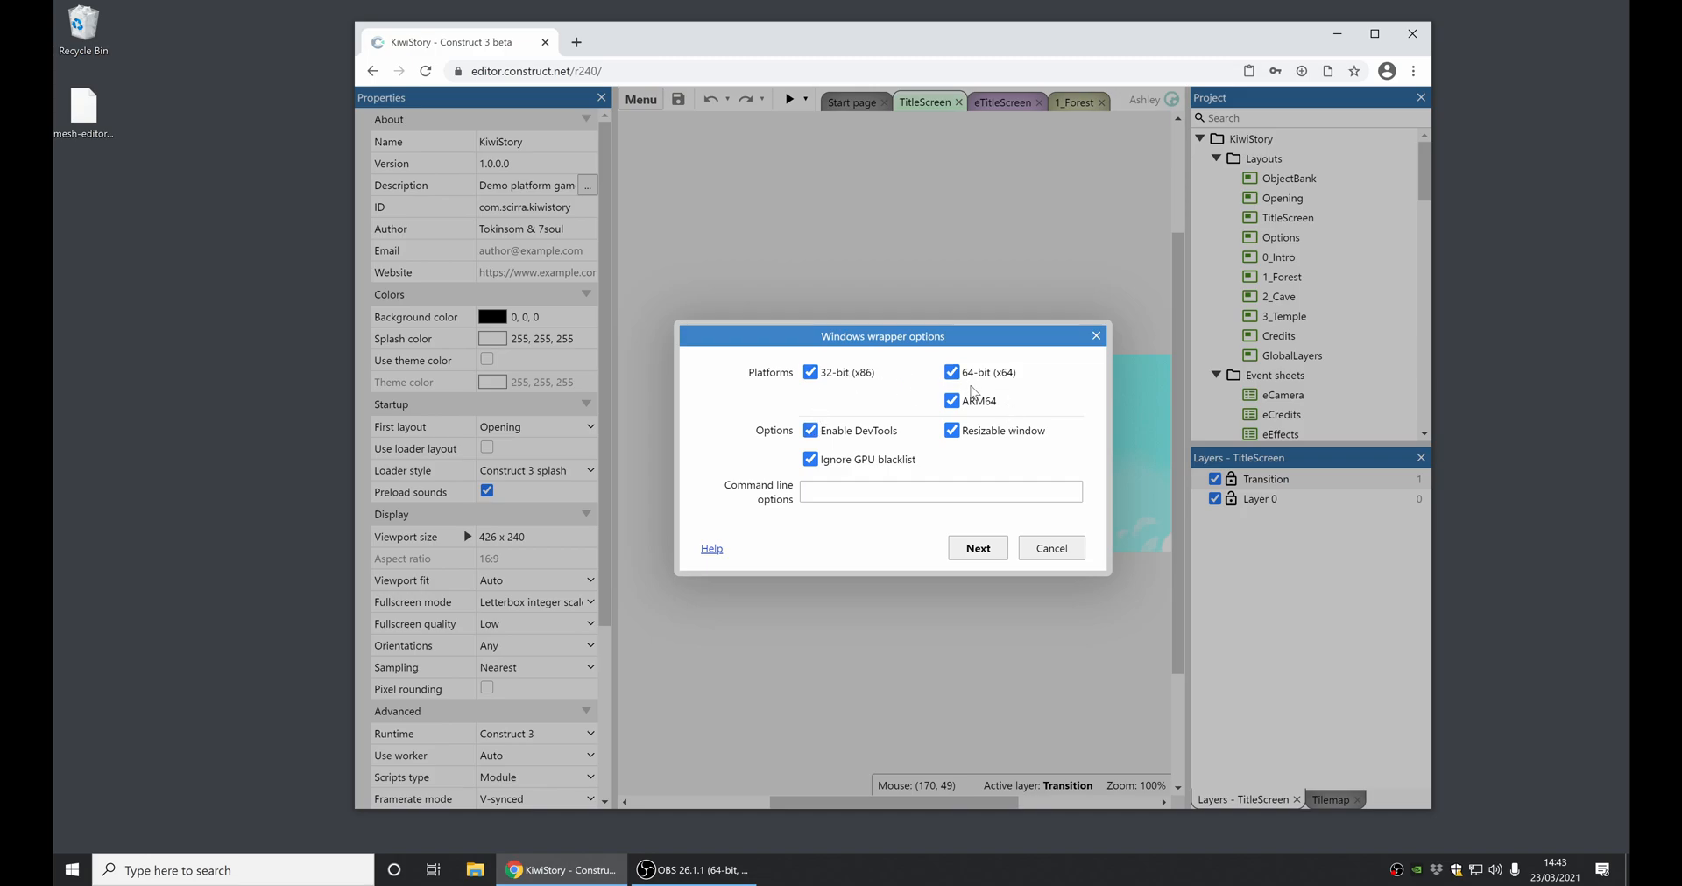
pyautogui.click(977, 549)
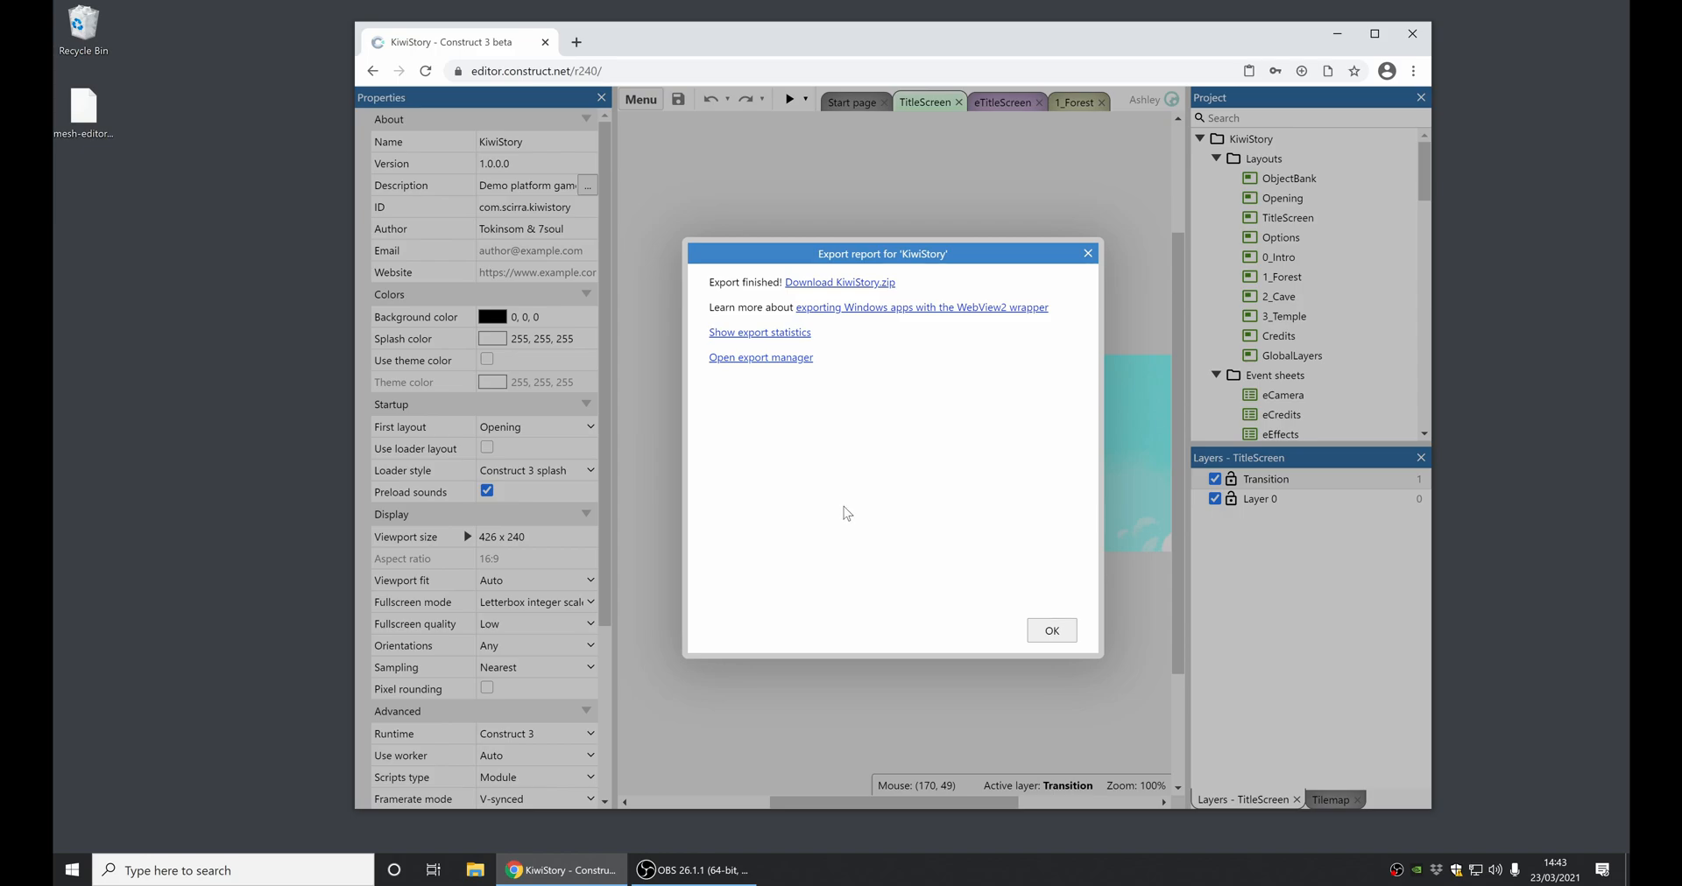
# - Download KiwiStory.zip and view its arm64, x64 and x86 folders
pyautogui.click(873, 289)
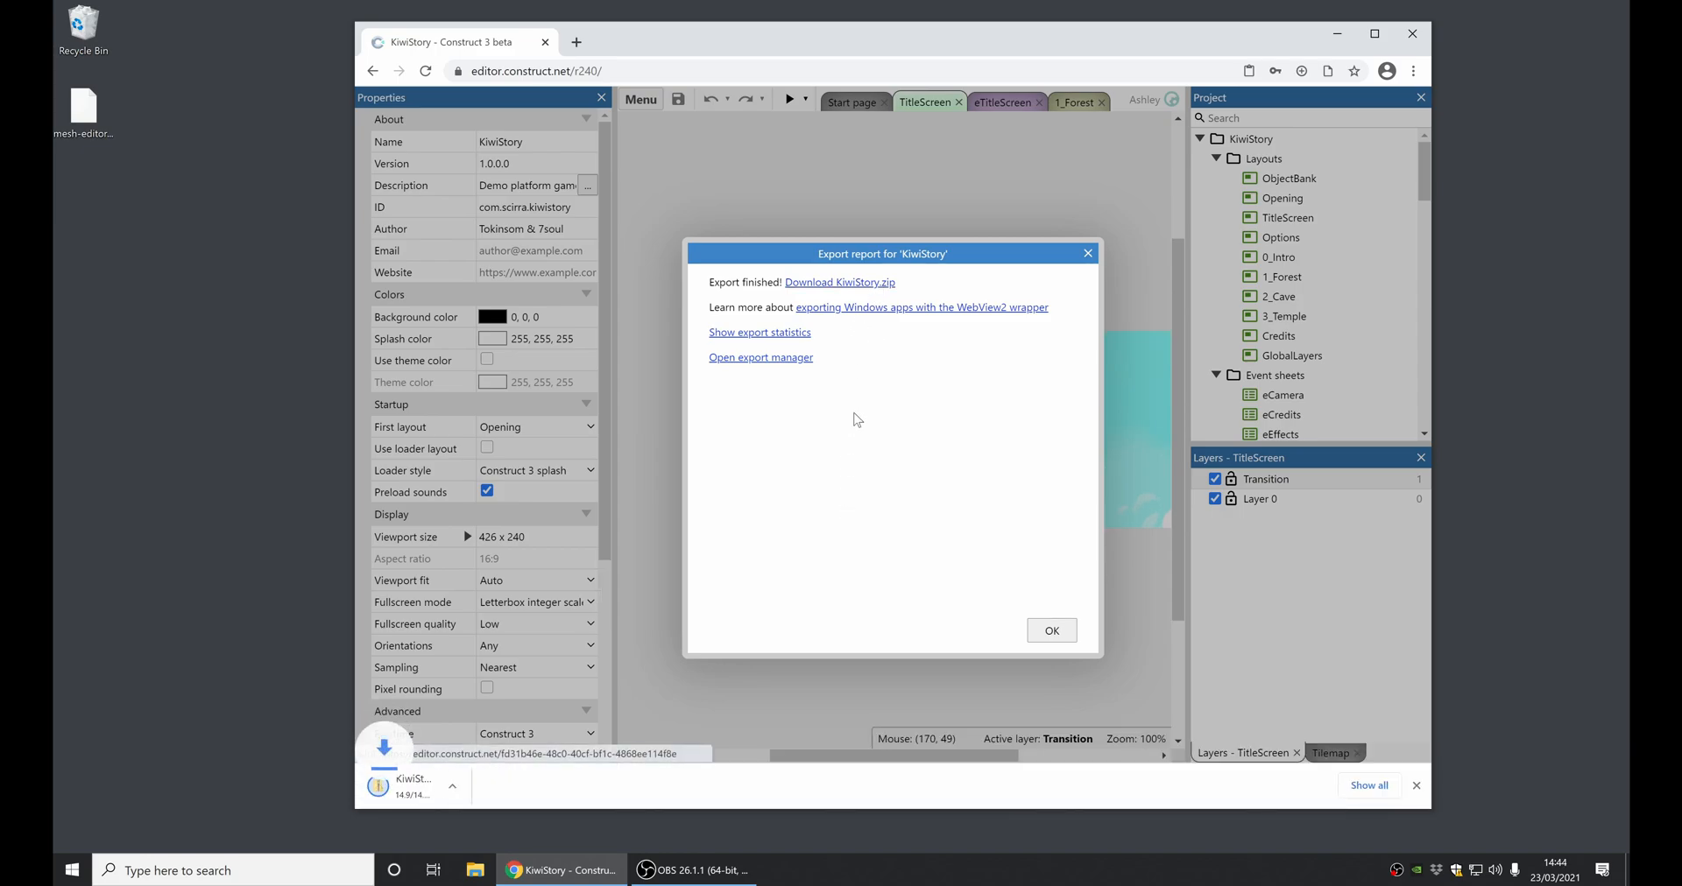
pyautogui.click(452, 784)
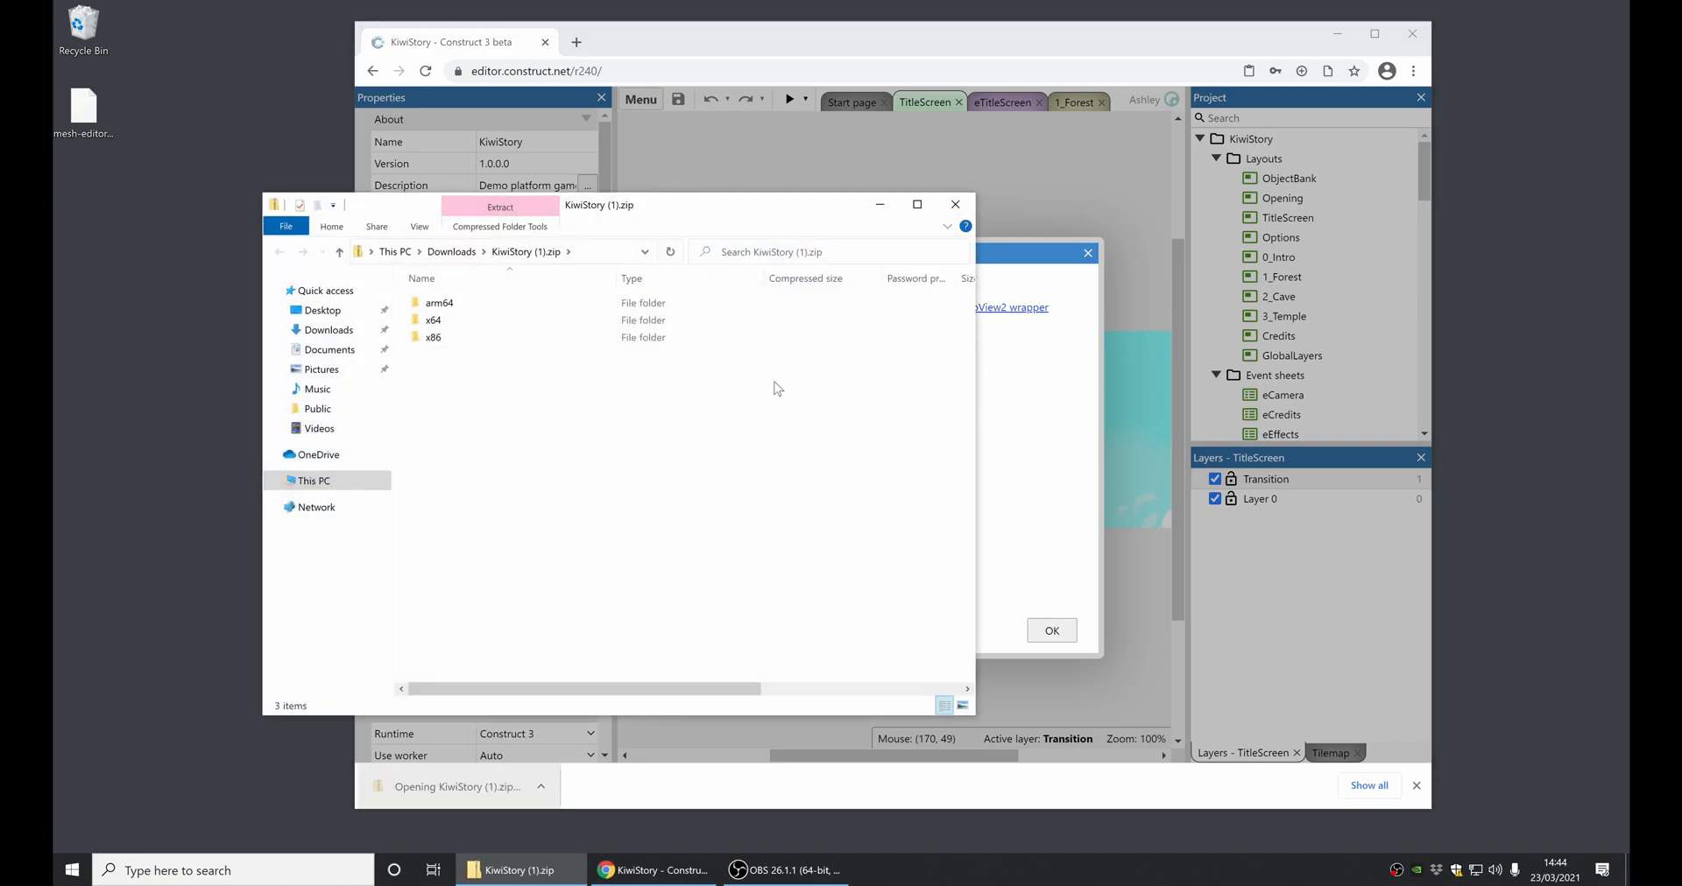
# - Copy the x64 folder from the zip onto the desktop and close the zip window
pyautogui.click(446, 320)
pyautogui.moveTo(447, 320); pyautogui.dragTo(82, 125)
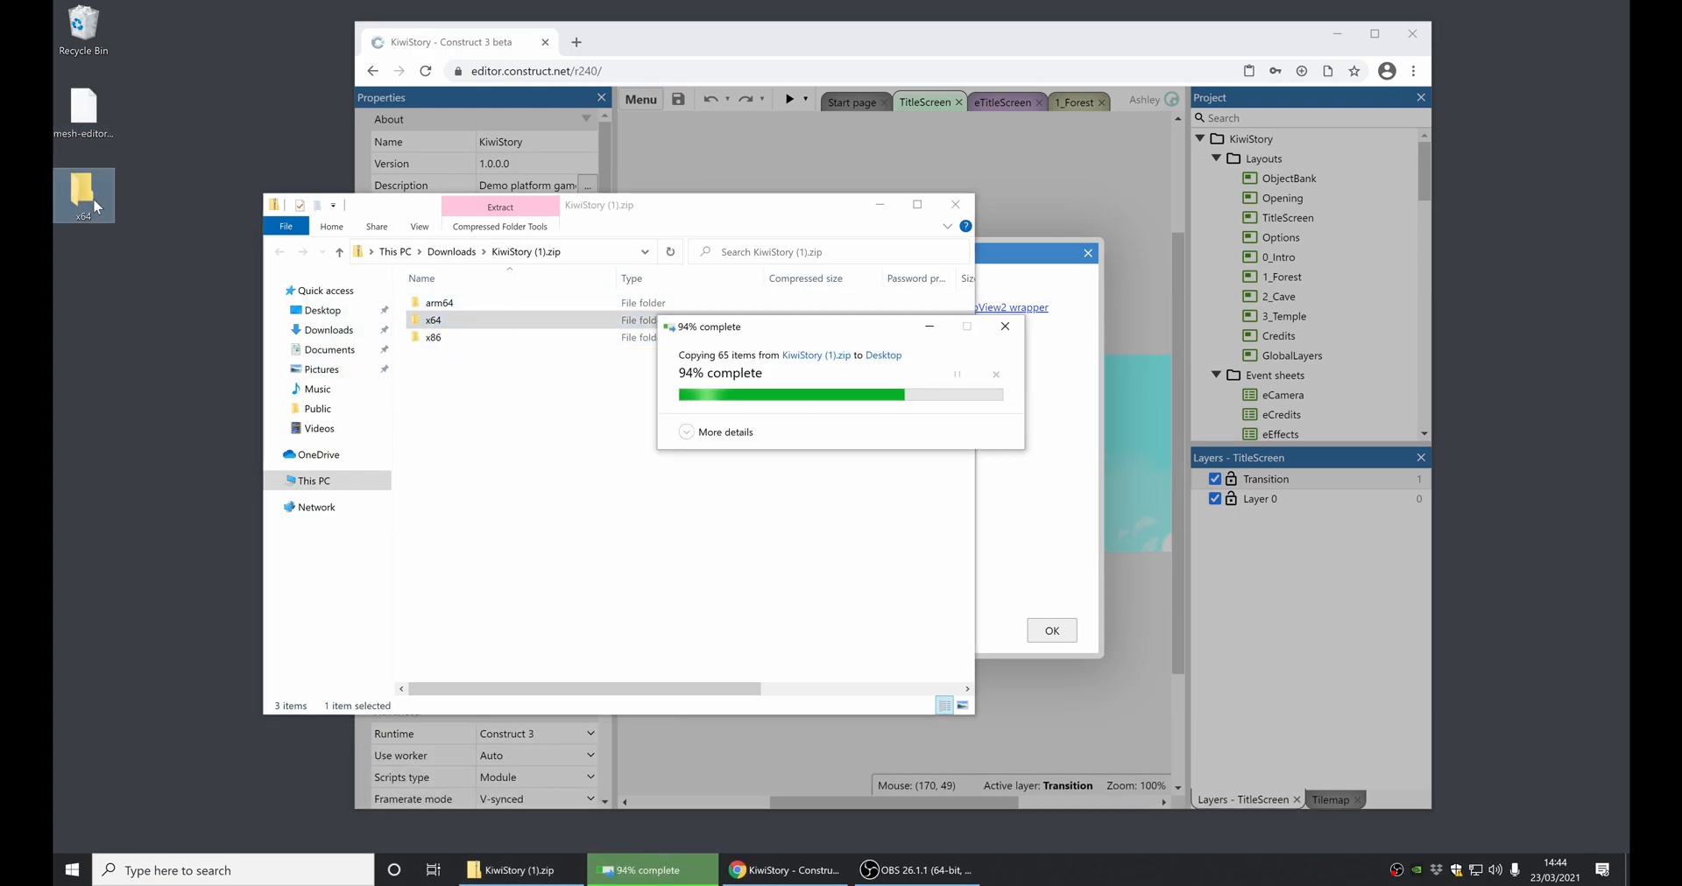
pyautogui.click(955, 205)
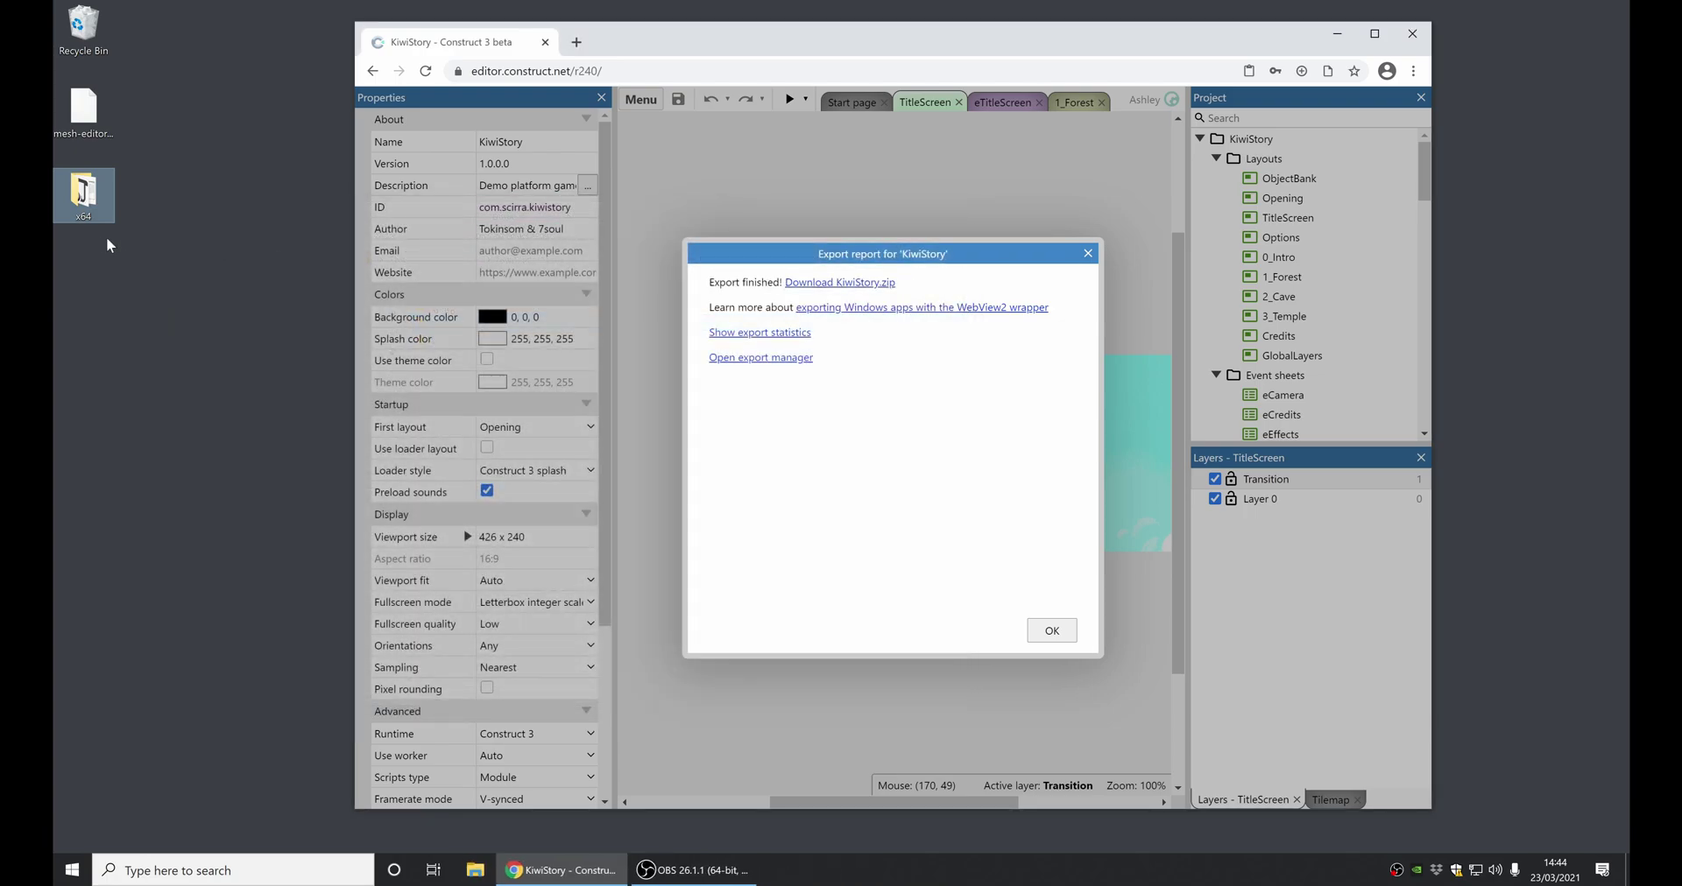
# - Inspect the three files inside x64 and launch KiwiStory.exe
pyautogui.doubleClick(82, 194)
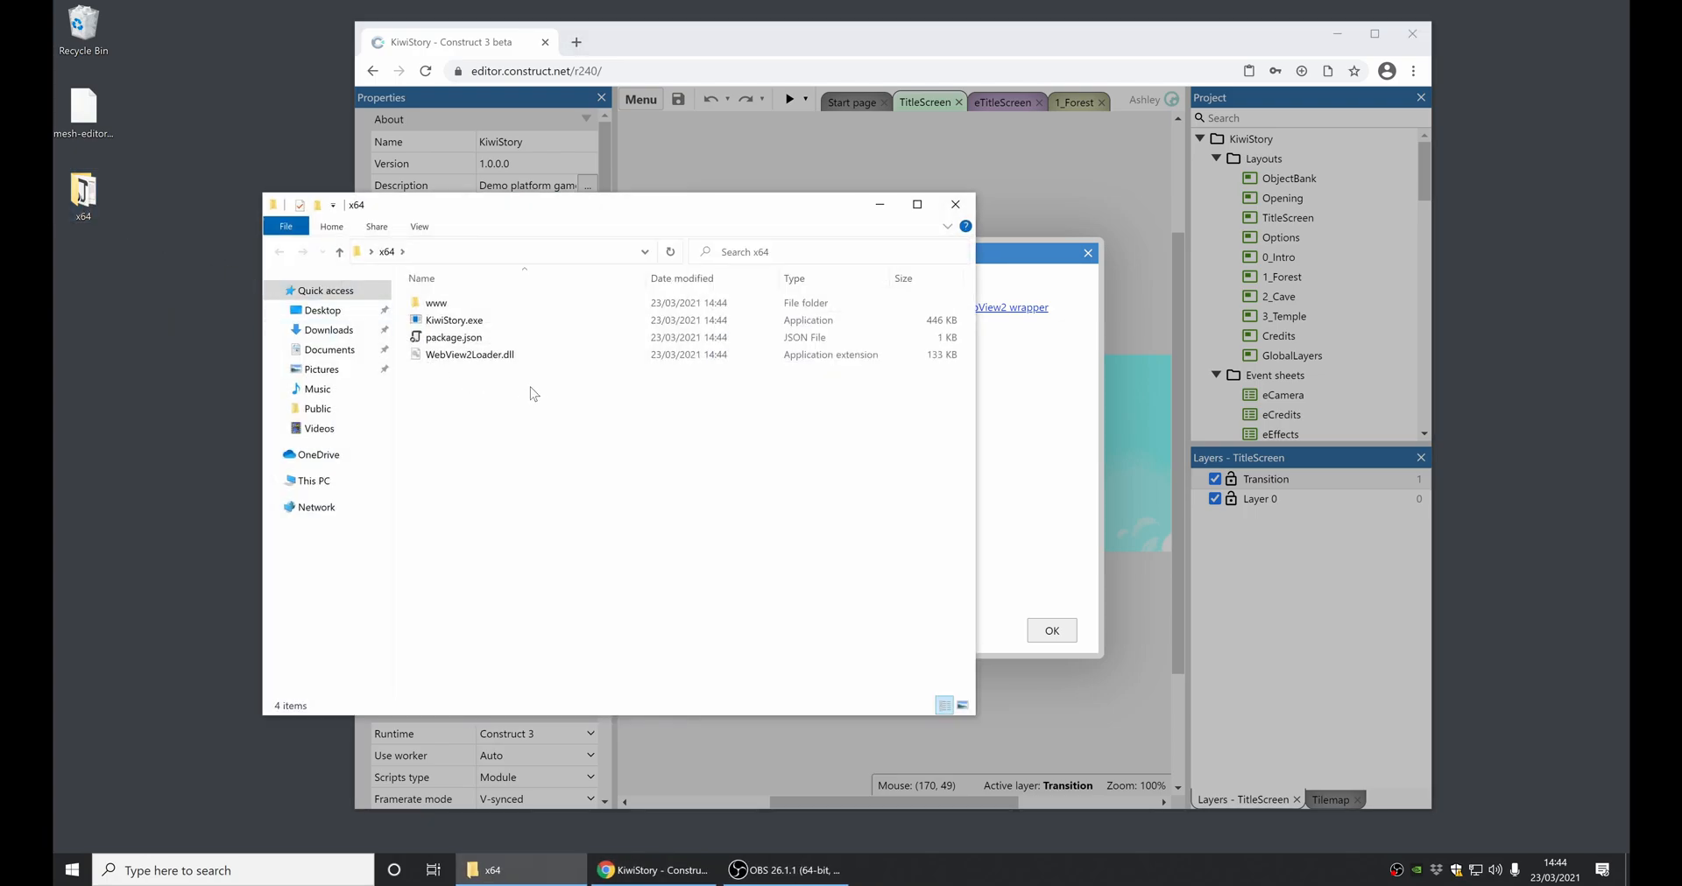
pyautogui.moveTo(536, 394); pyautogui.dragTo(454, 321)
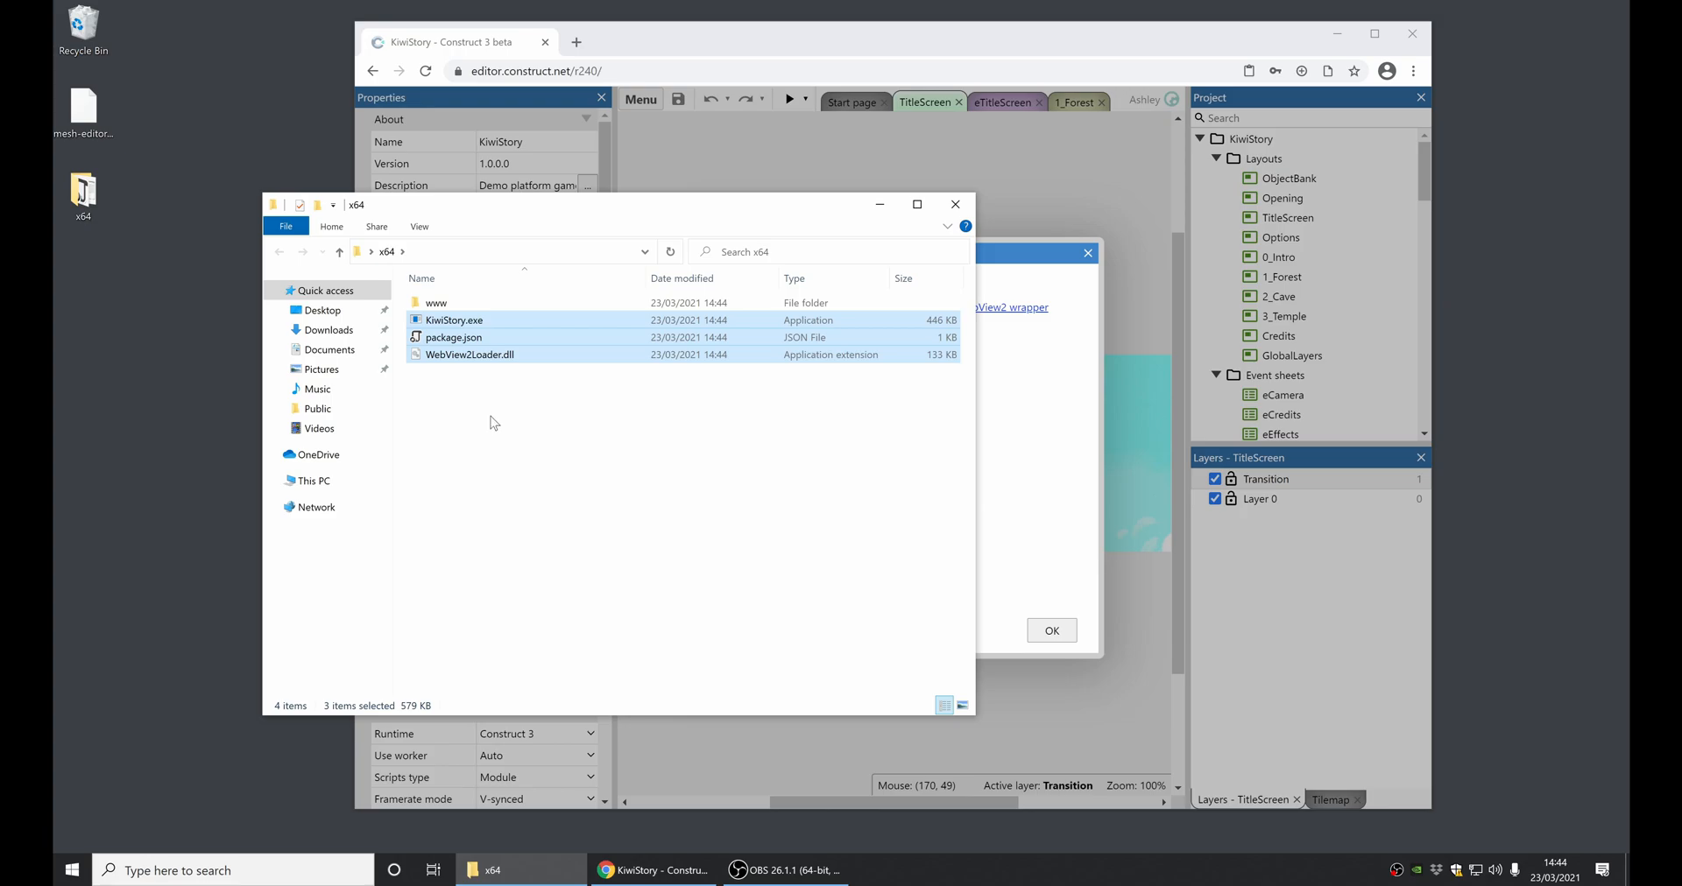
pyautogui.click(497, 423)
pyautogui.doubleClick(453, 320)
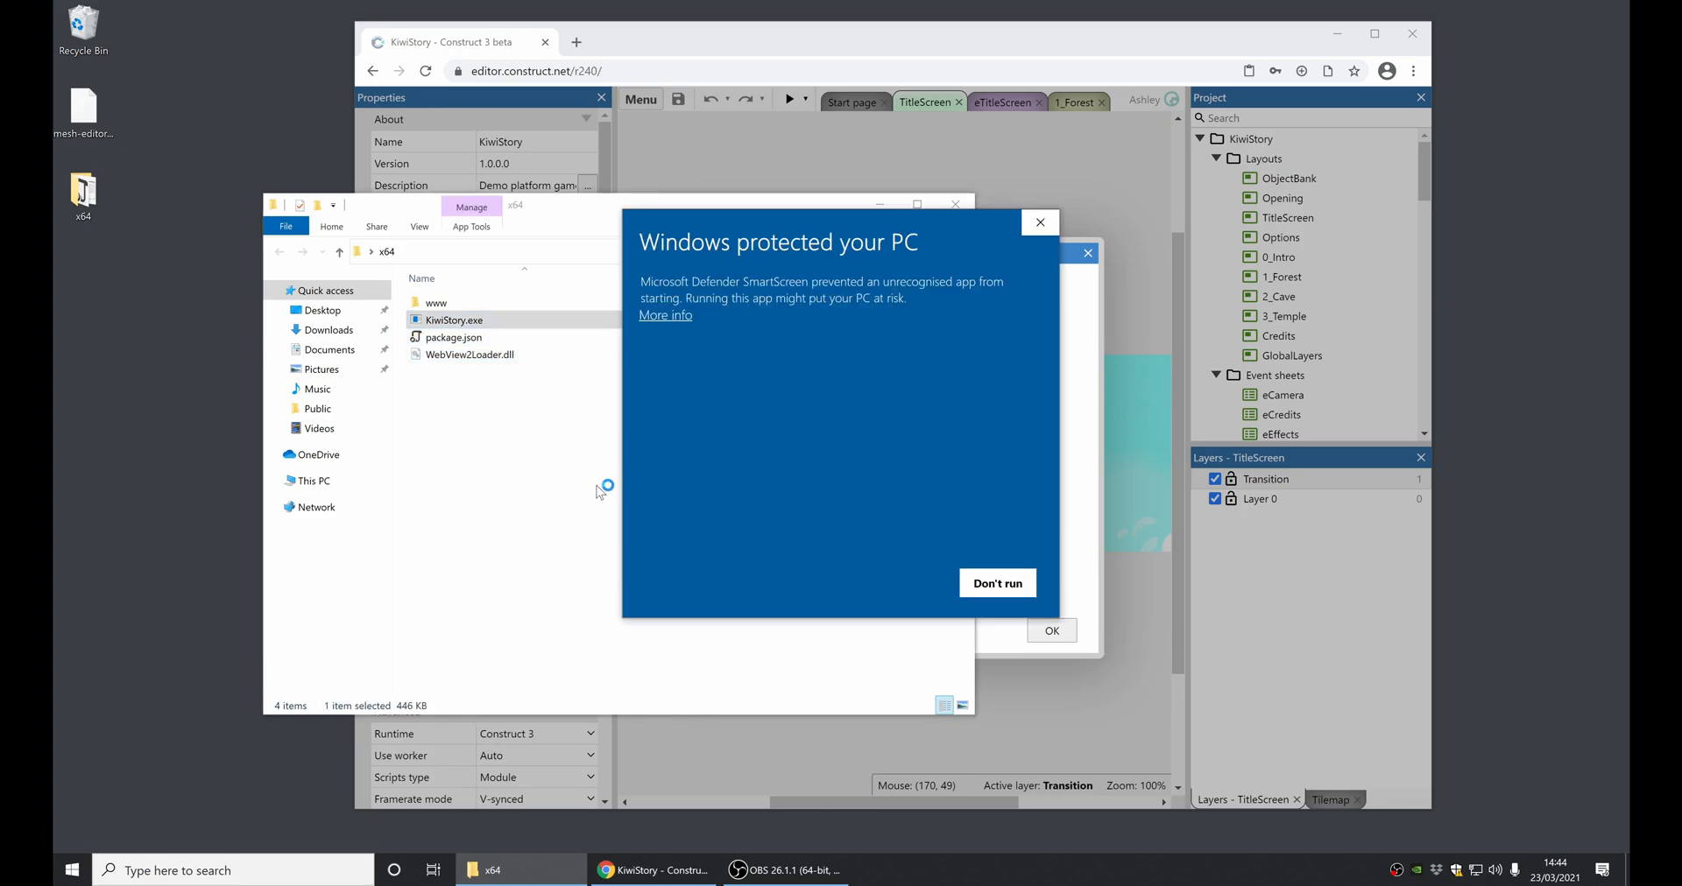
# - Run the blocked KiwiStory app anyway via More info and enlarge its window
pyautogui.click(666, 316)
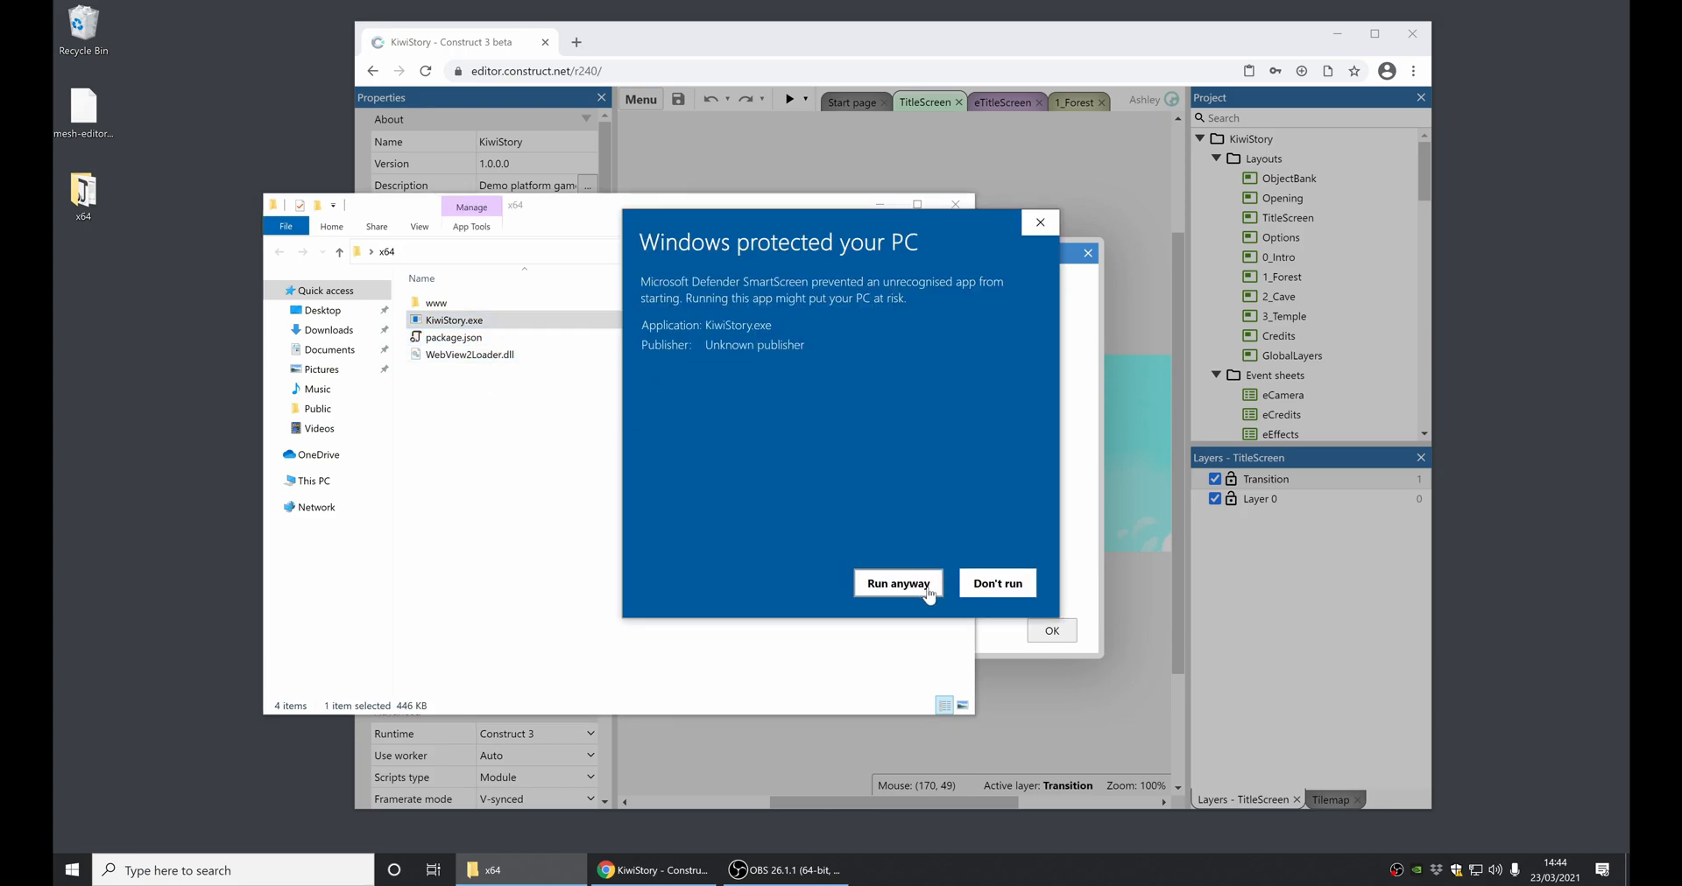
pyautogui.click(898, 584)
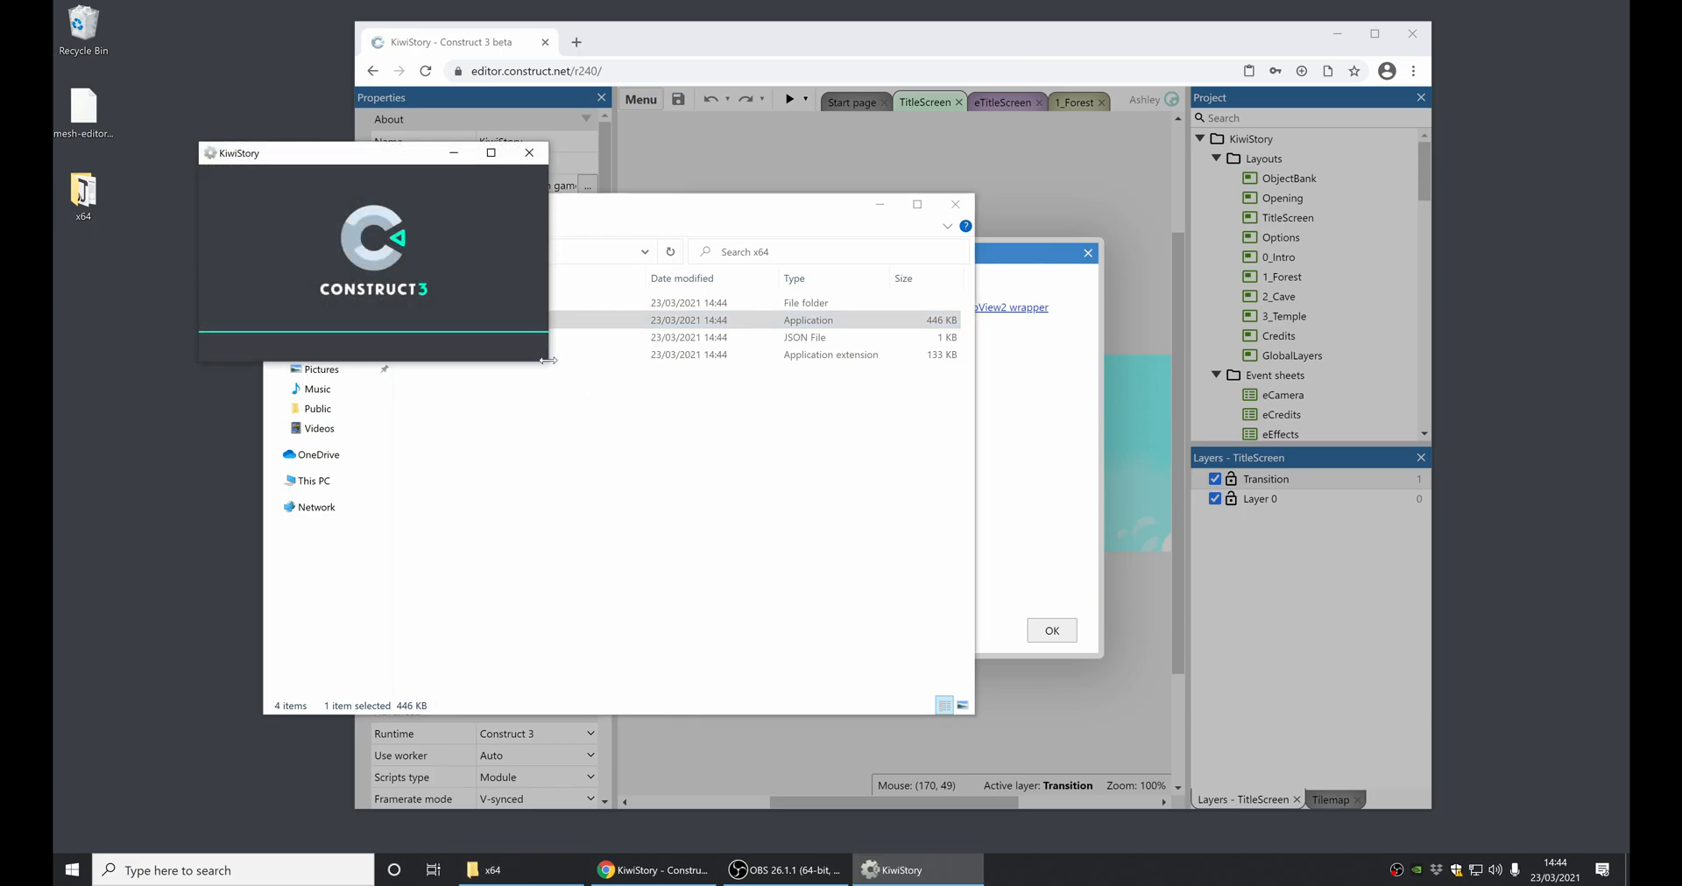
pyautogui.moveTo(548, 361)
pyautogui.mouseDown()
pyautogui.moveTo(1290, 747)
pyautogui.moveTo(1327, 785)
pyautogui.mouseUp()
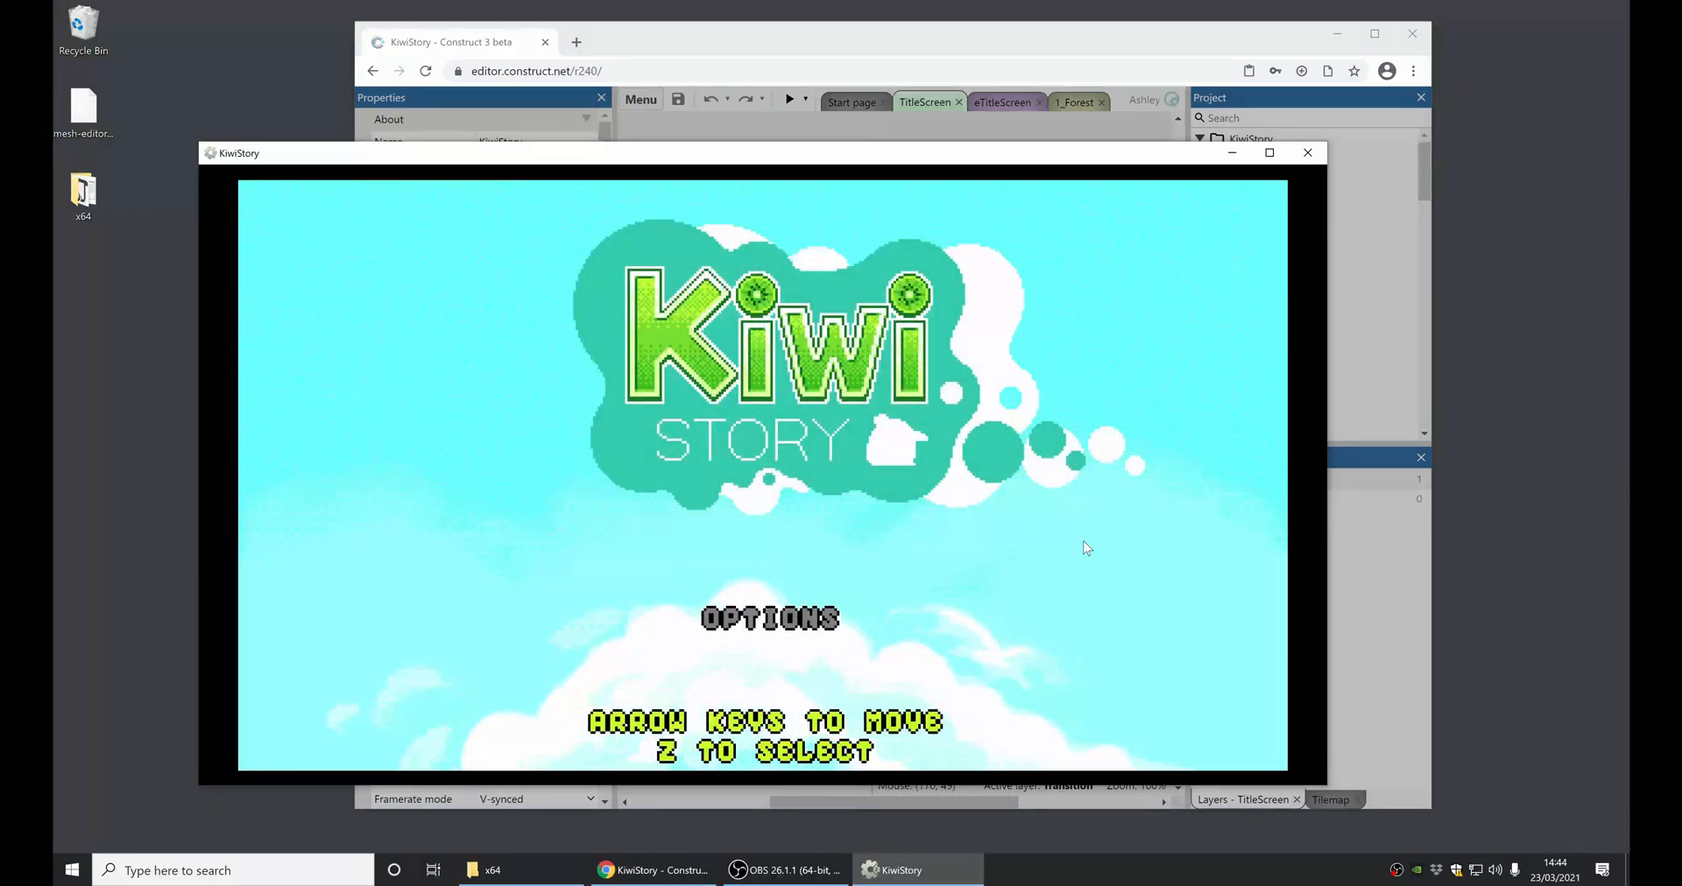
# - Start the game from the title screen and run the kiwi right through the forest levels
pyautogui.press('z')
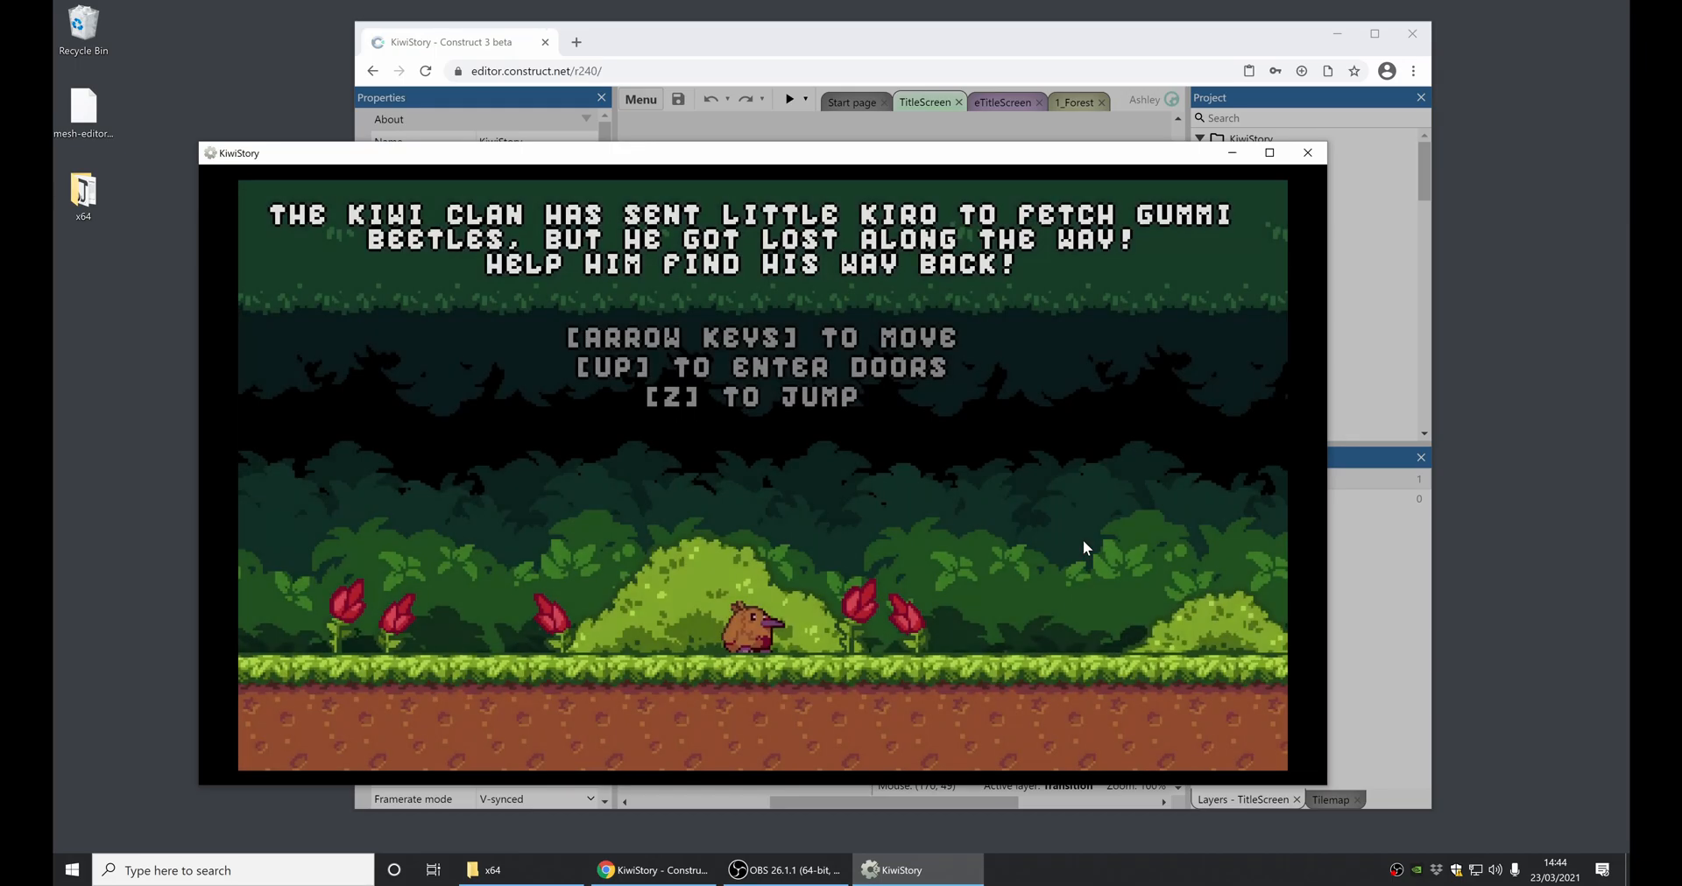
pyautogui.press('Right')
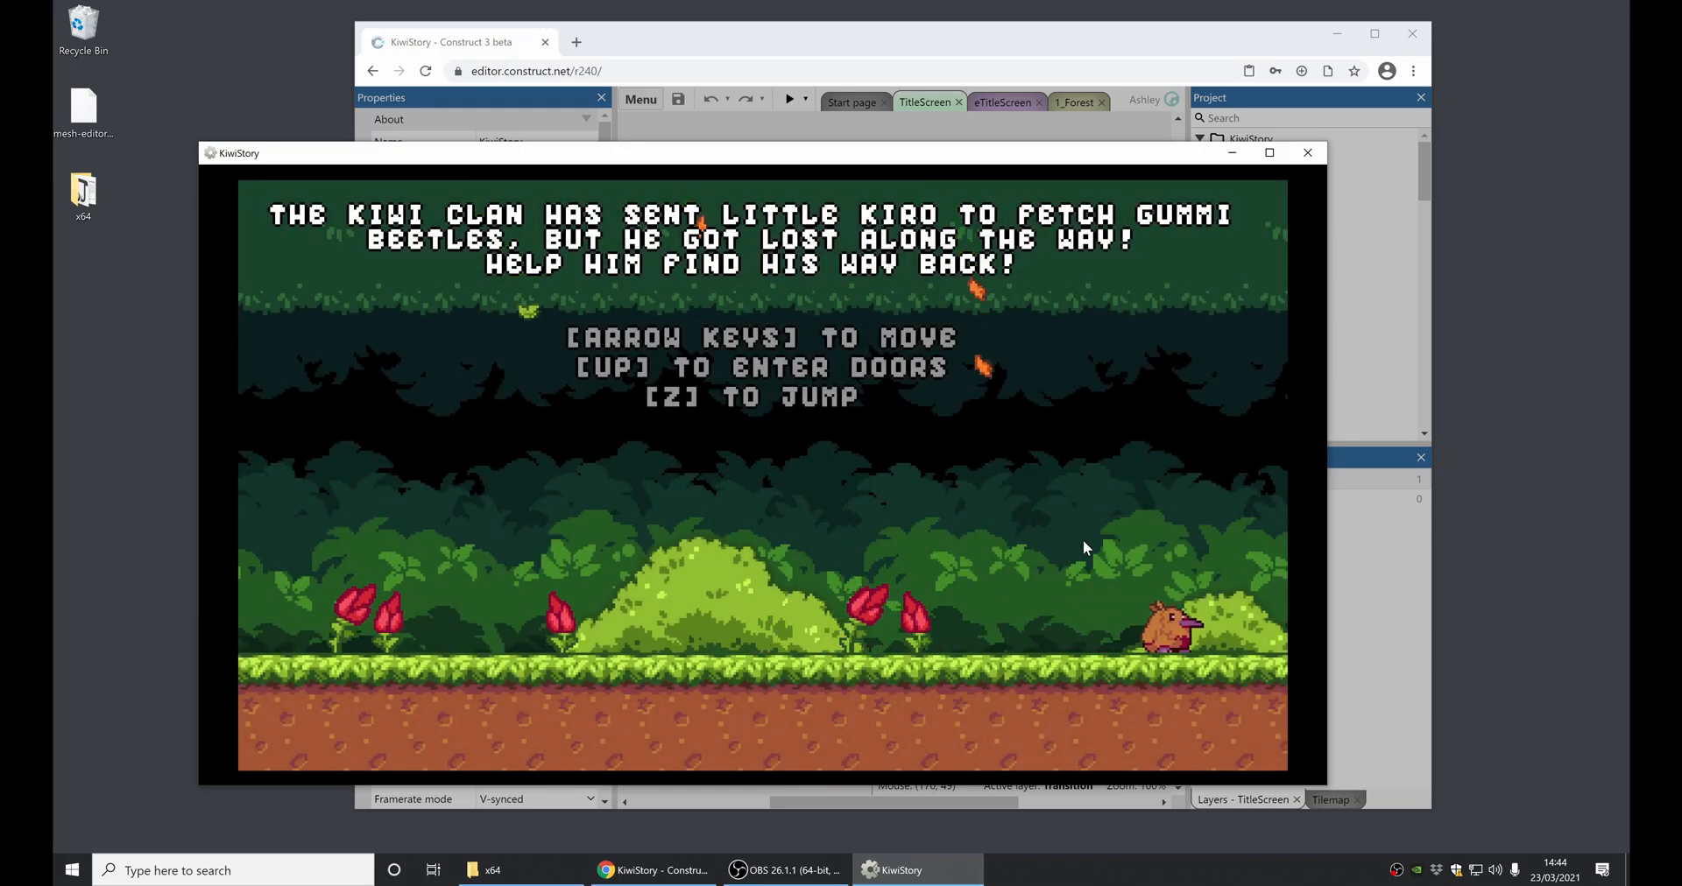
pyautogui.press('Right')
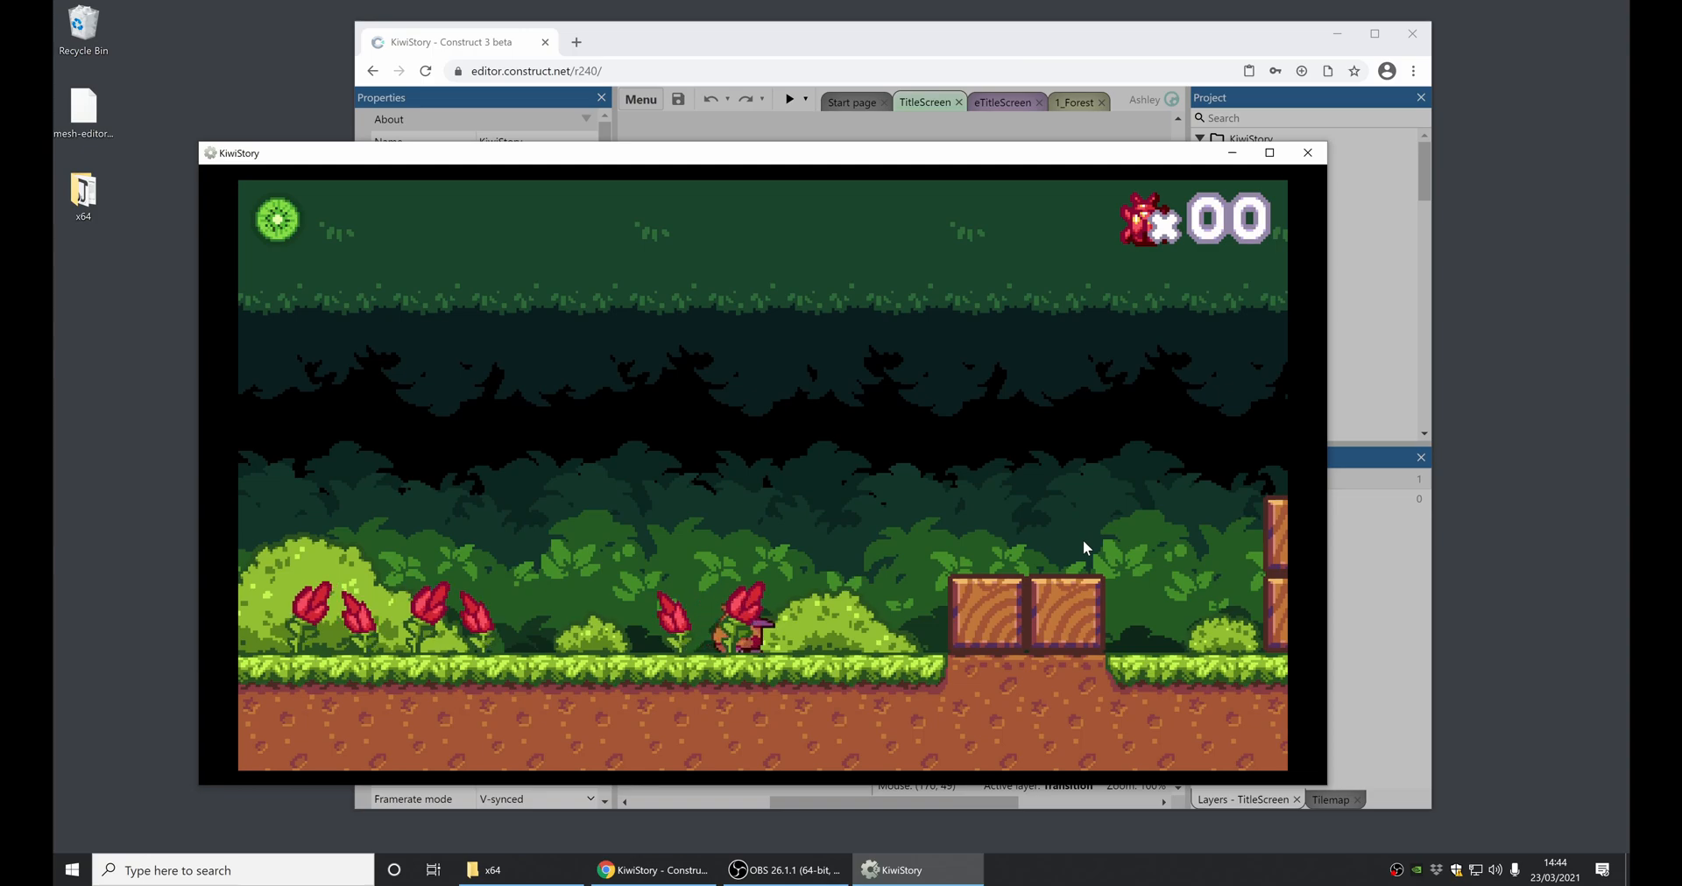
pyautogui.press('Right')
pyautogui.press('Up')
pyautogui.press('Up')
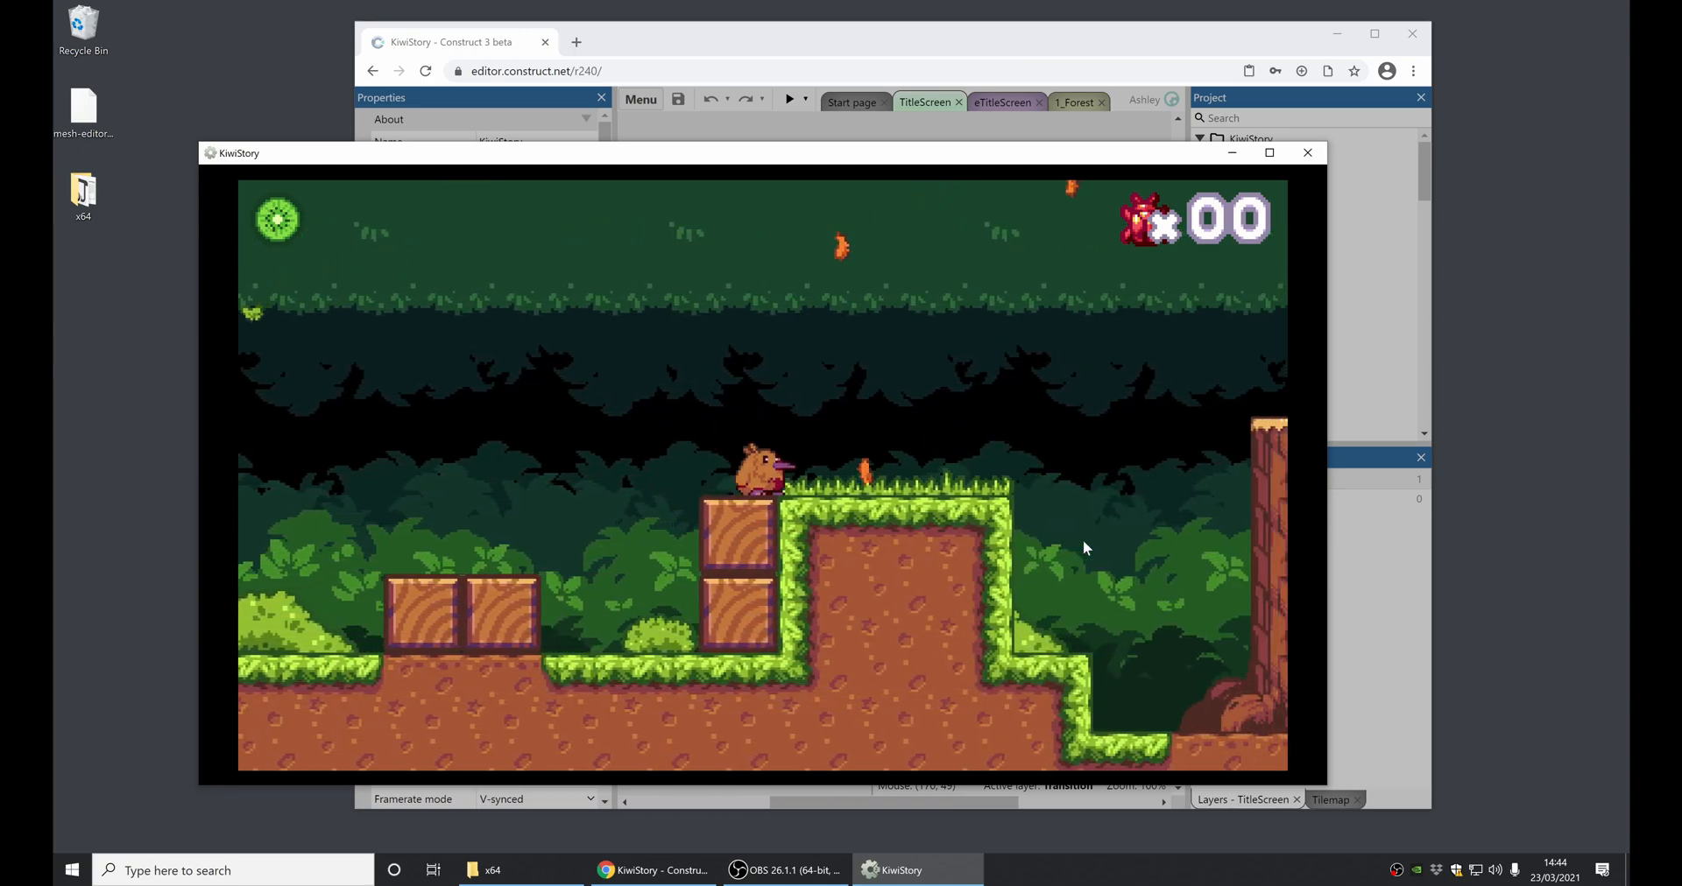
pyautogui.press('Right')
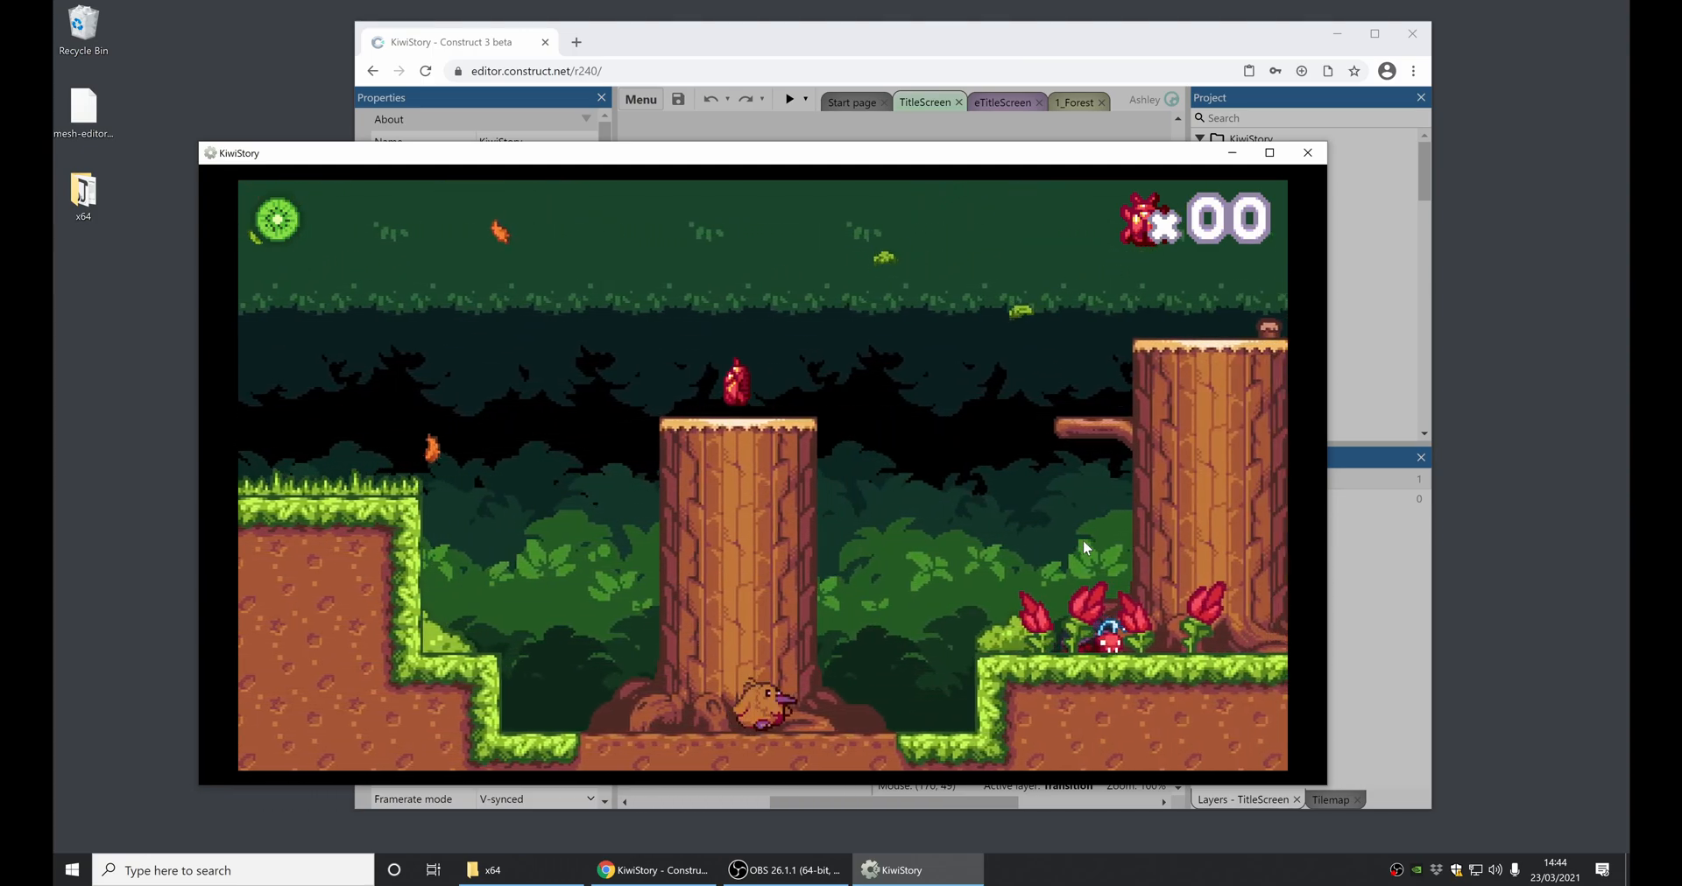
pyautogui.press('Right')
# - Quit the game and compress KiwiStory.exe, package.json and WebView2Loader.dll into a zip
pyautogui.hotkey('alt', 'F4')
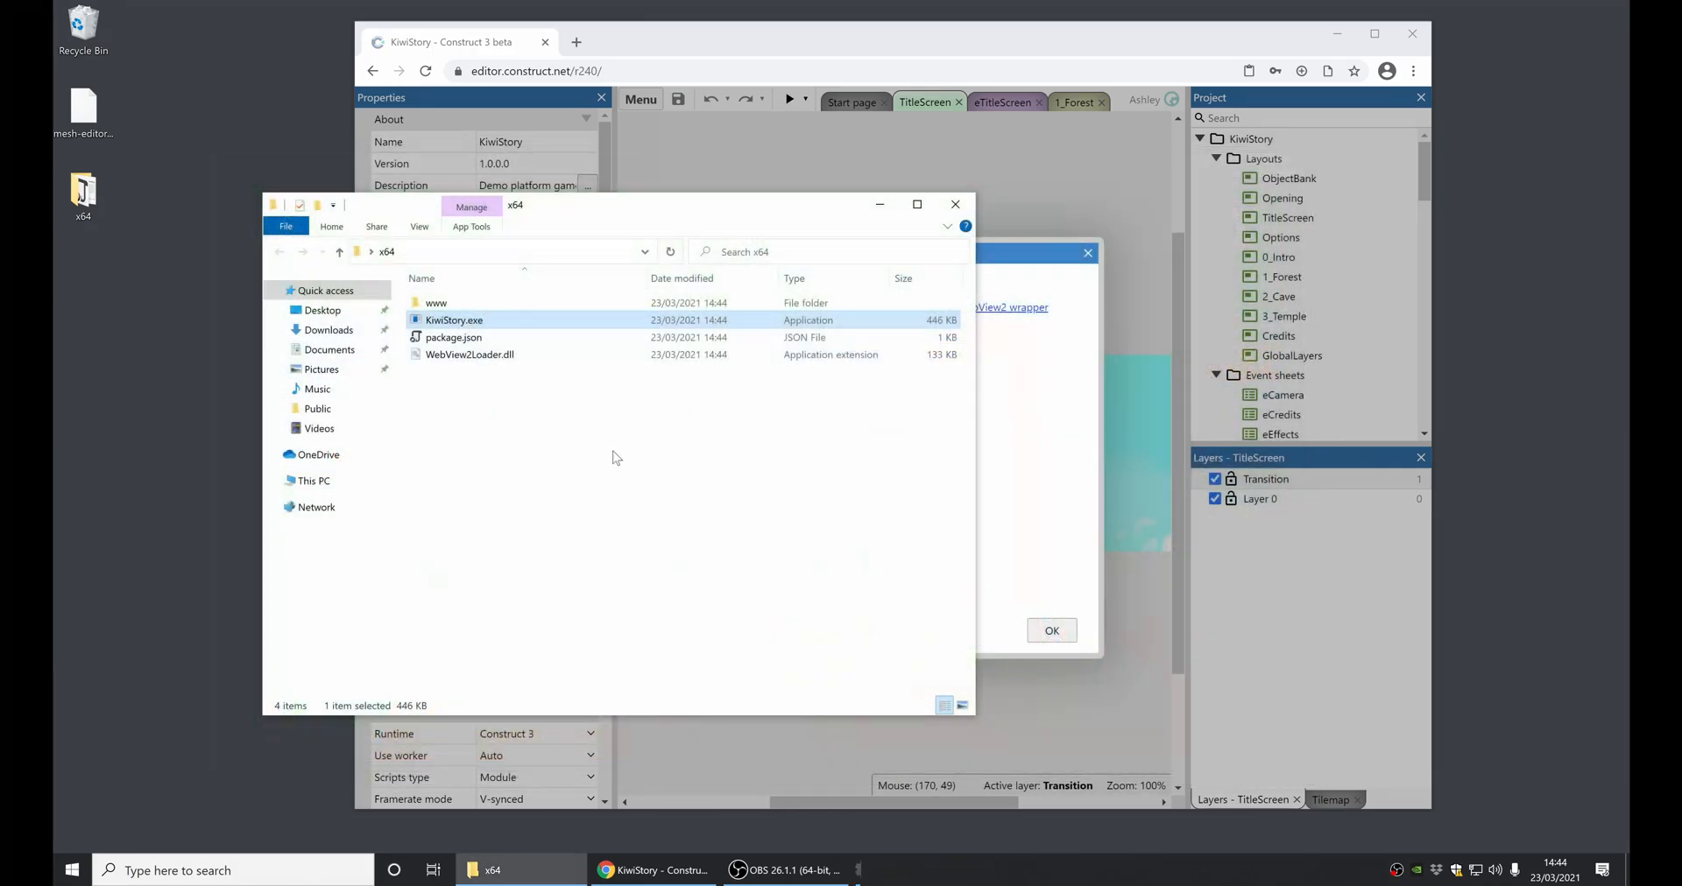
pyautogui.moveTo(565, 474); pyautogui.dragTo(485, 357)
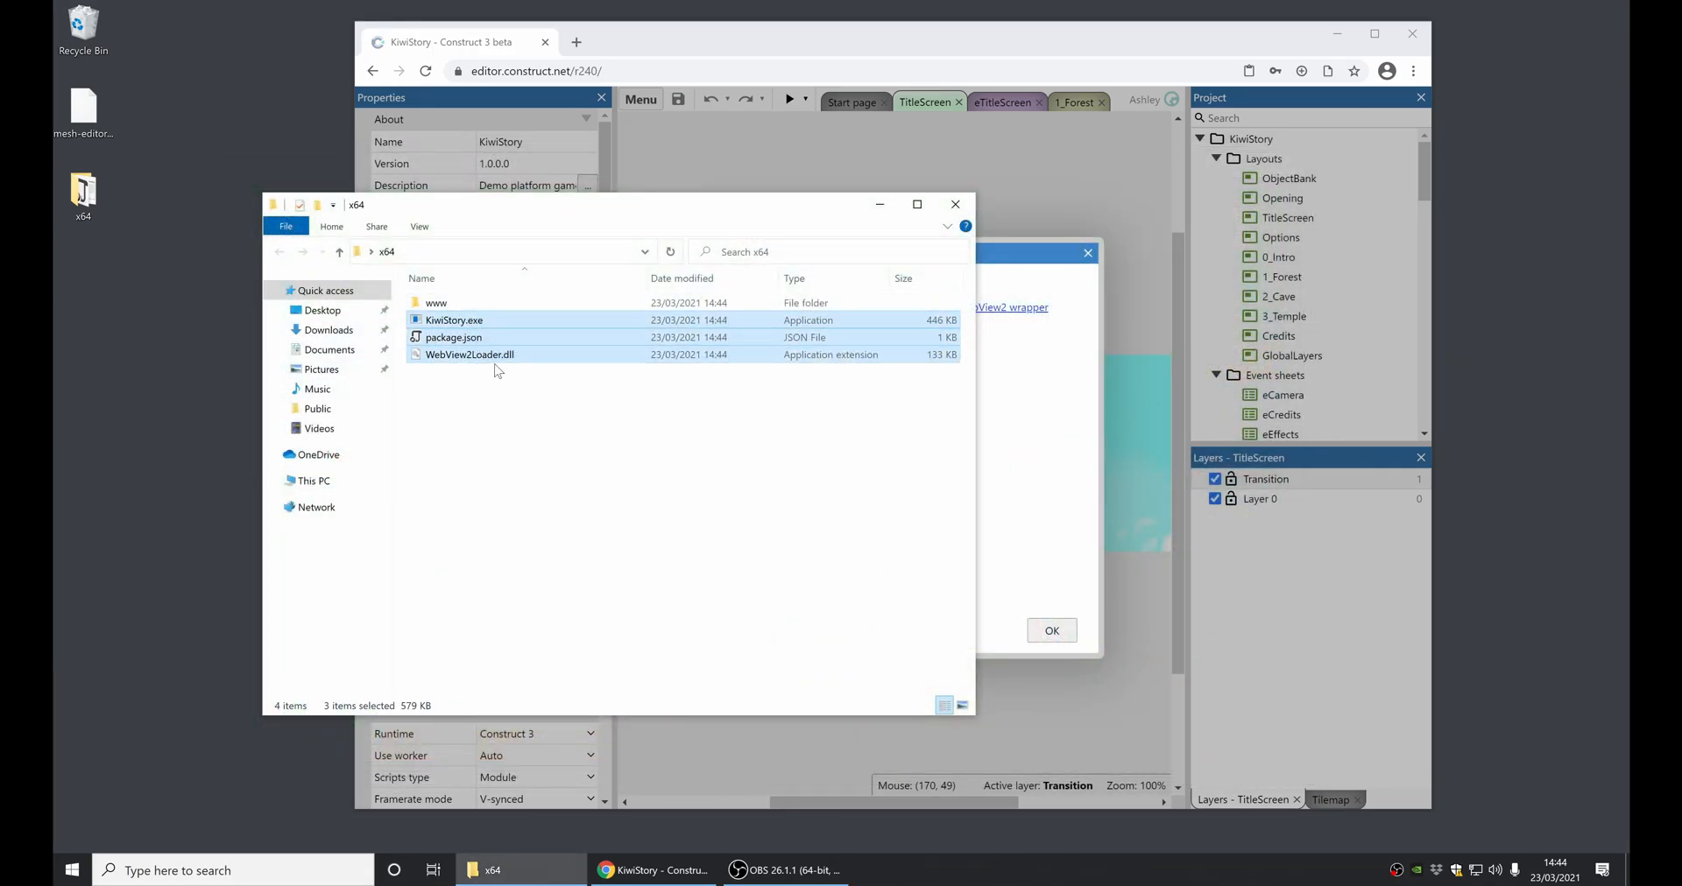
pyautogui.rightClick(497, 368)
pyautogui.moveTo(612, 459)
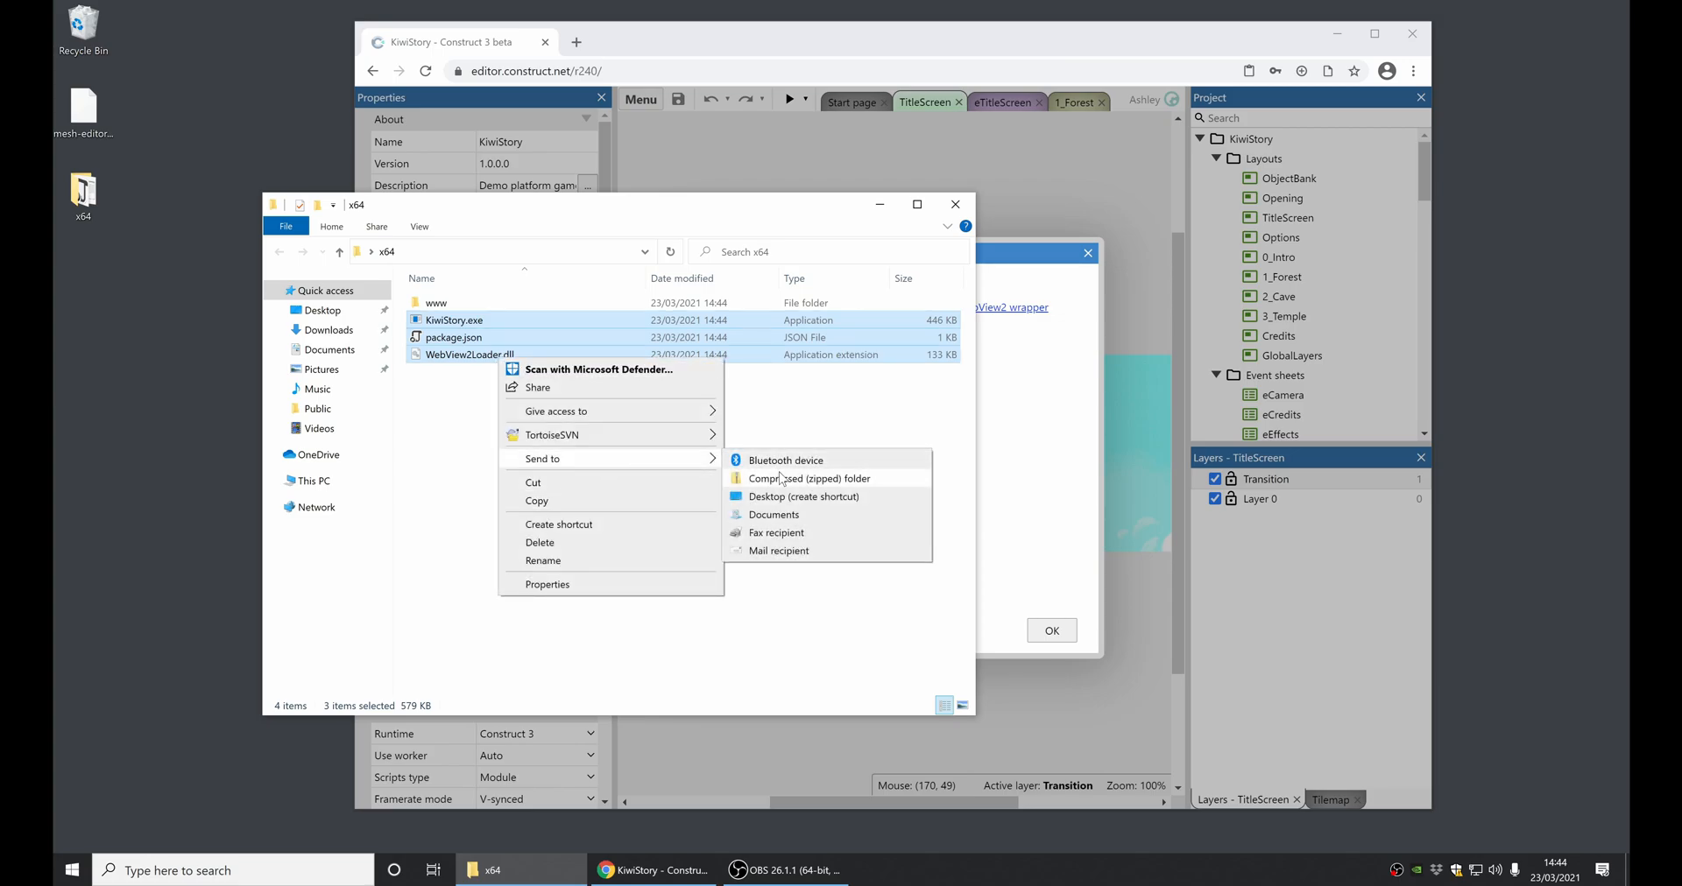
pyautogui.click(780, 479)
pyautogui.click(885, 497)
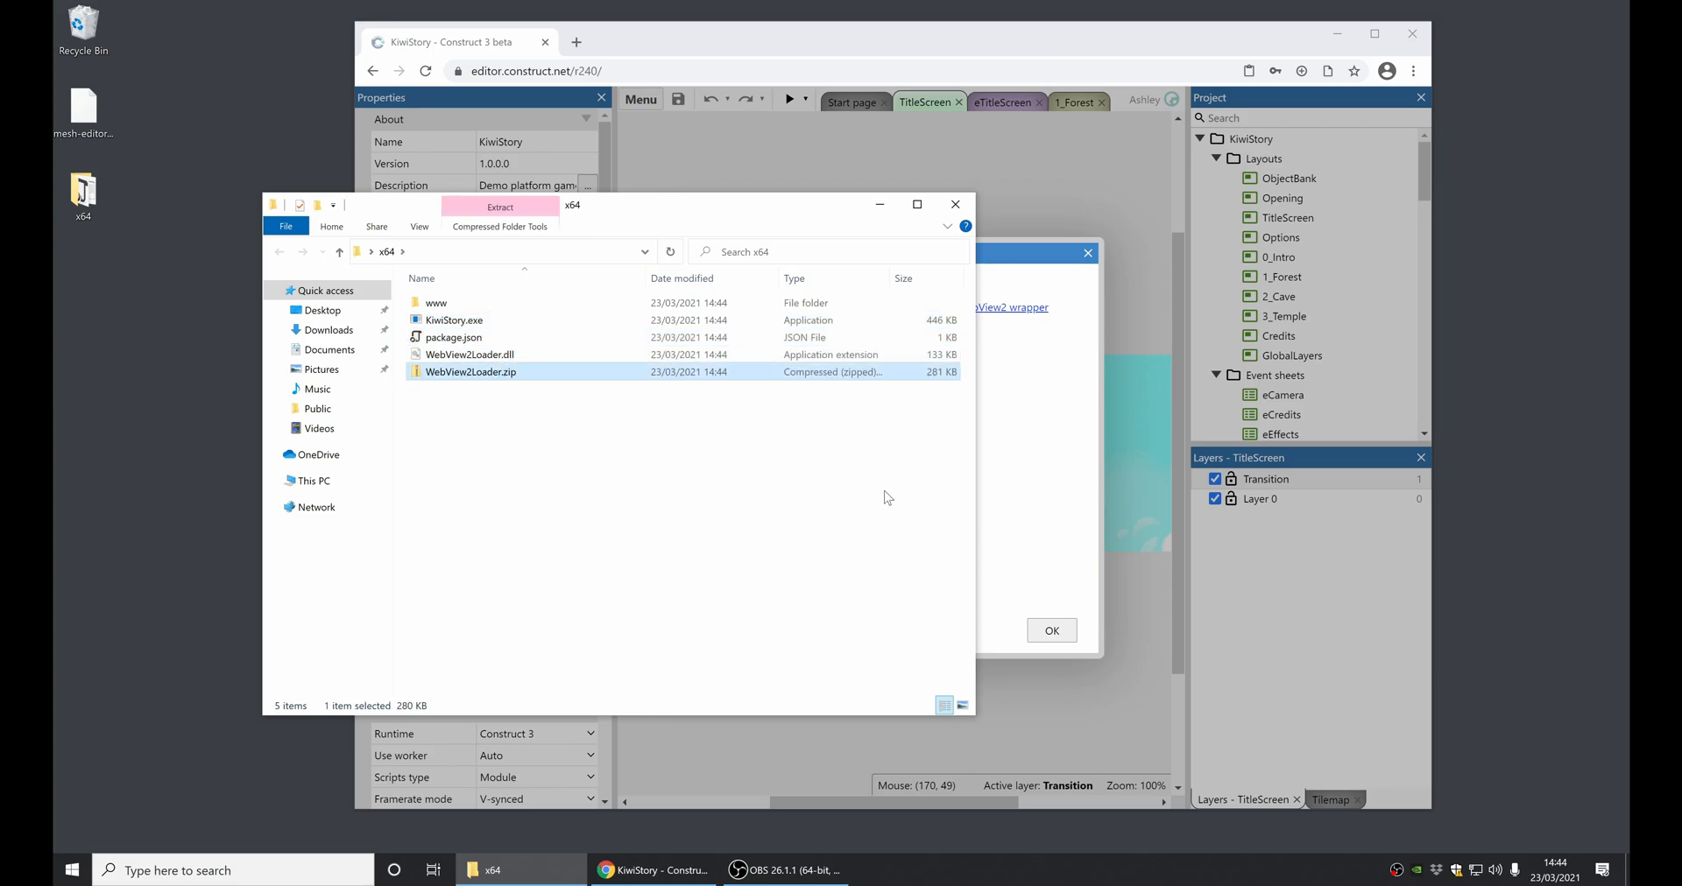
# - Delete the new zip archive and close the x64 folder window
pyautogui.press('Delete')
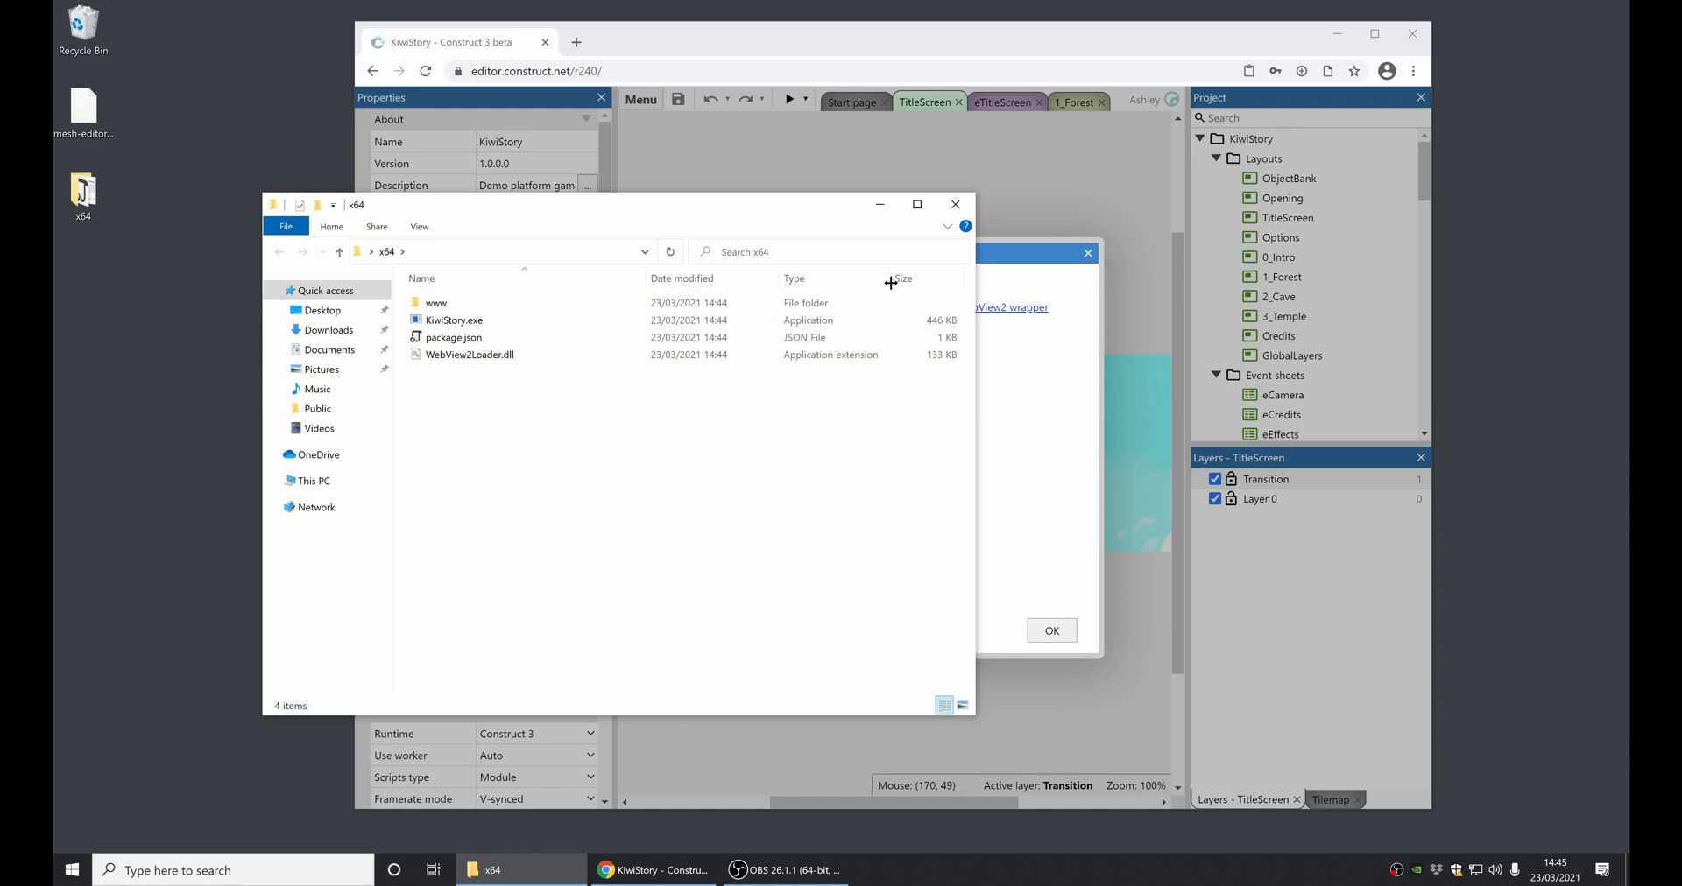
pyautogui.click(954, 204)
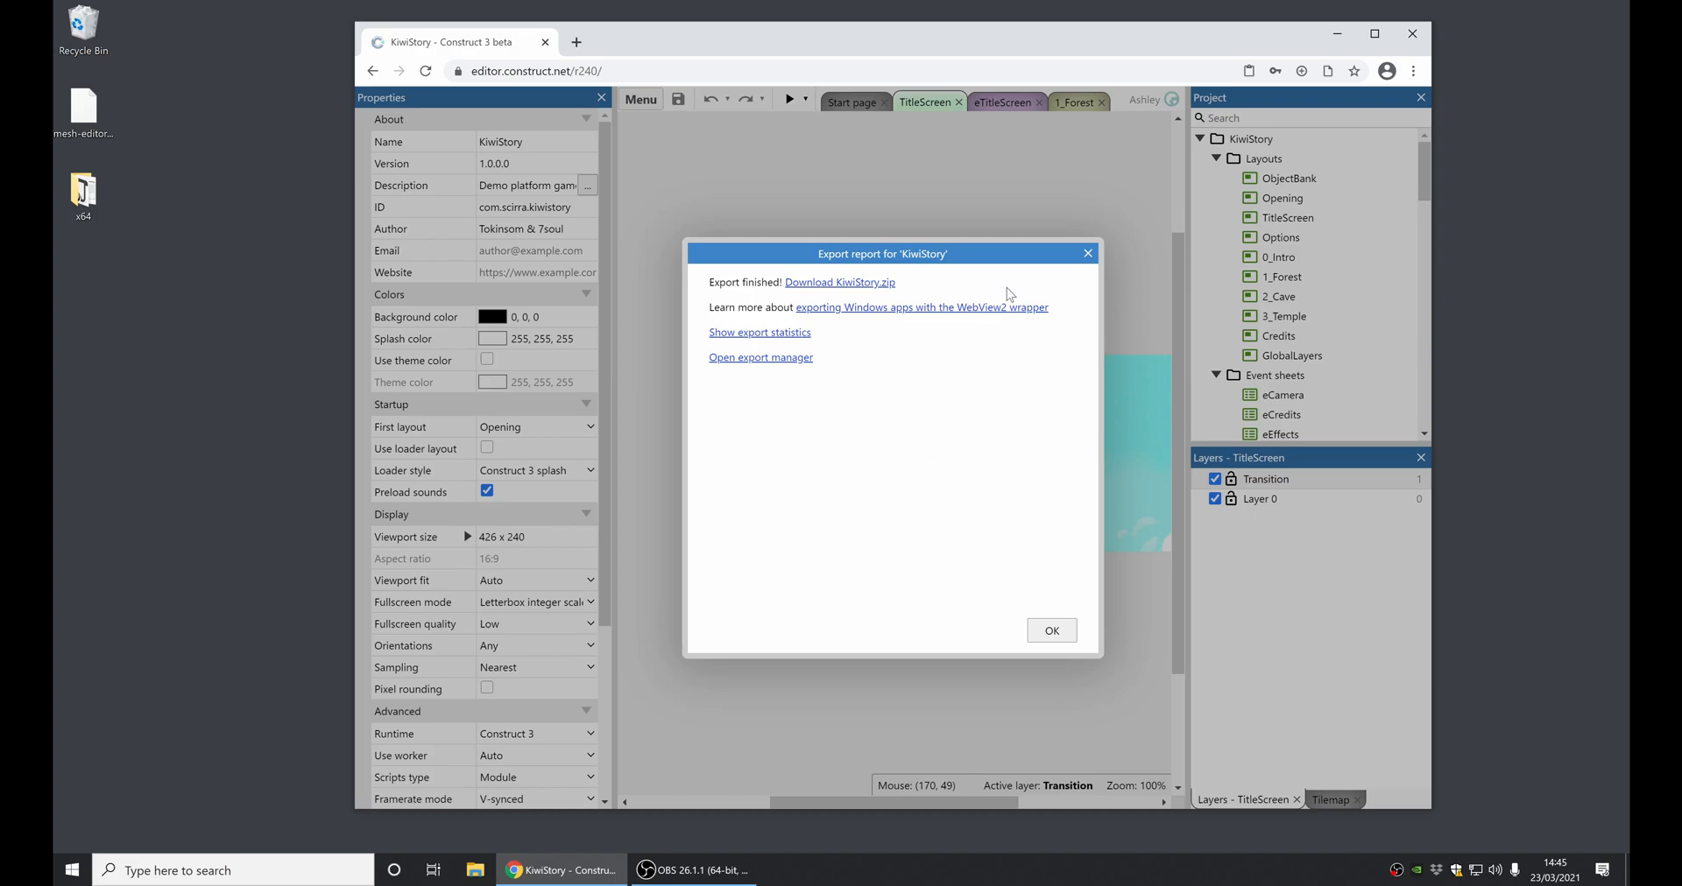
# - Close Kiwi Story and load the mesh example dragged in from the desktop
pyautogui.click(1090, 254)
pyautogui.rightClick(1248, 139)
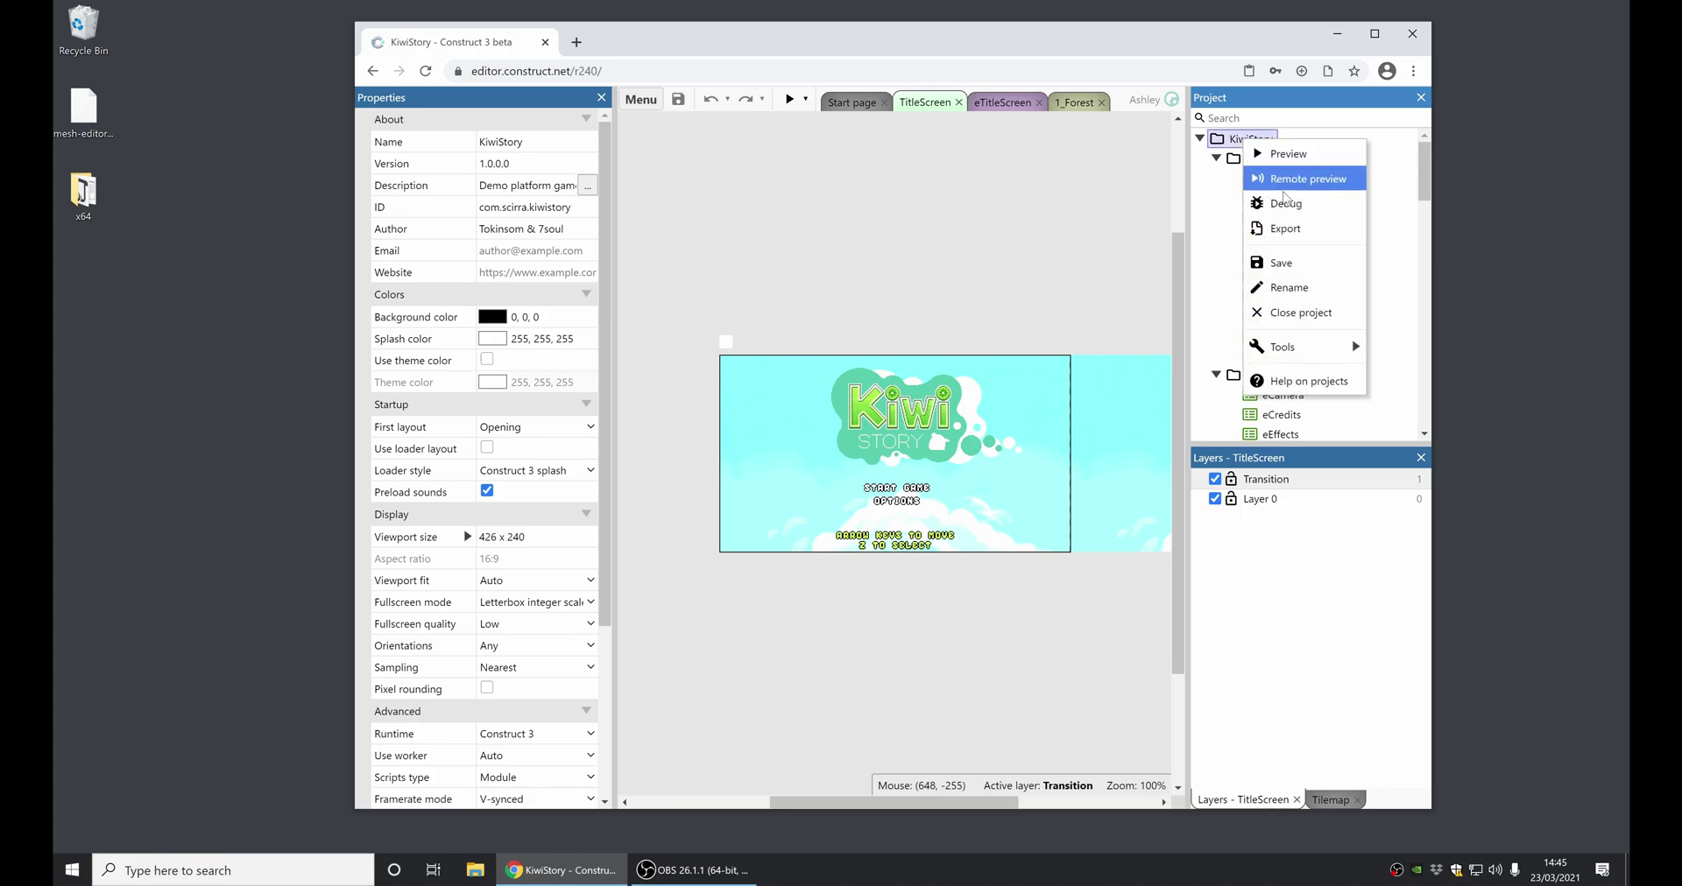
pyautogui.click(1301, 312)
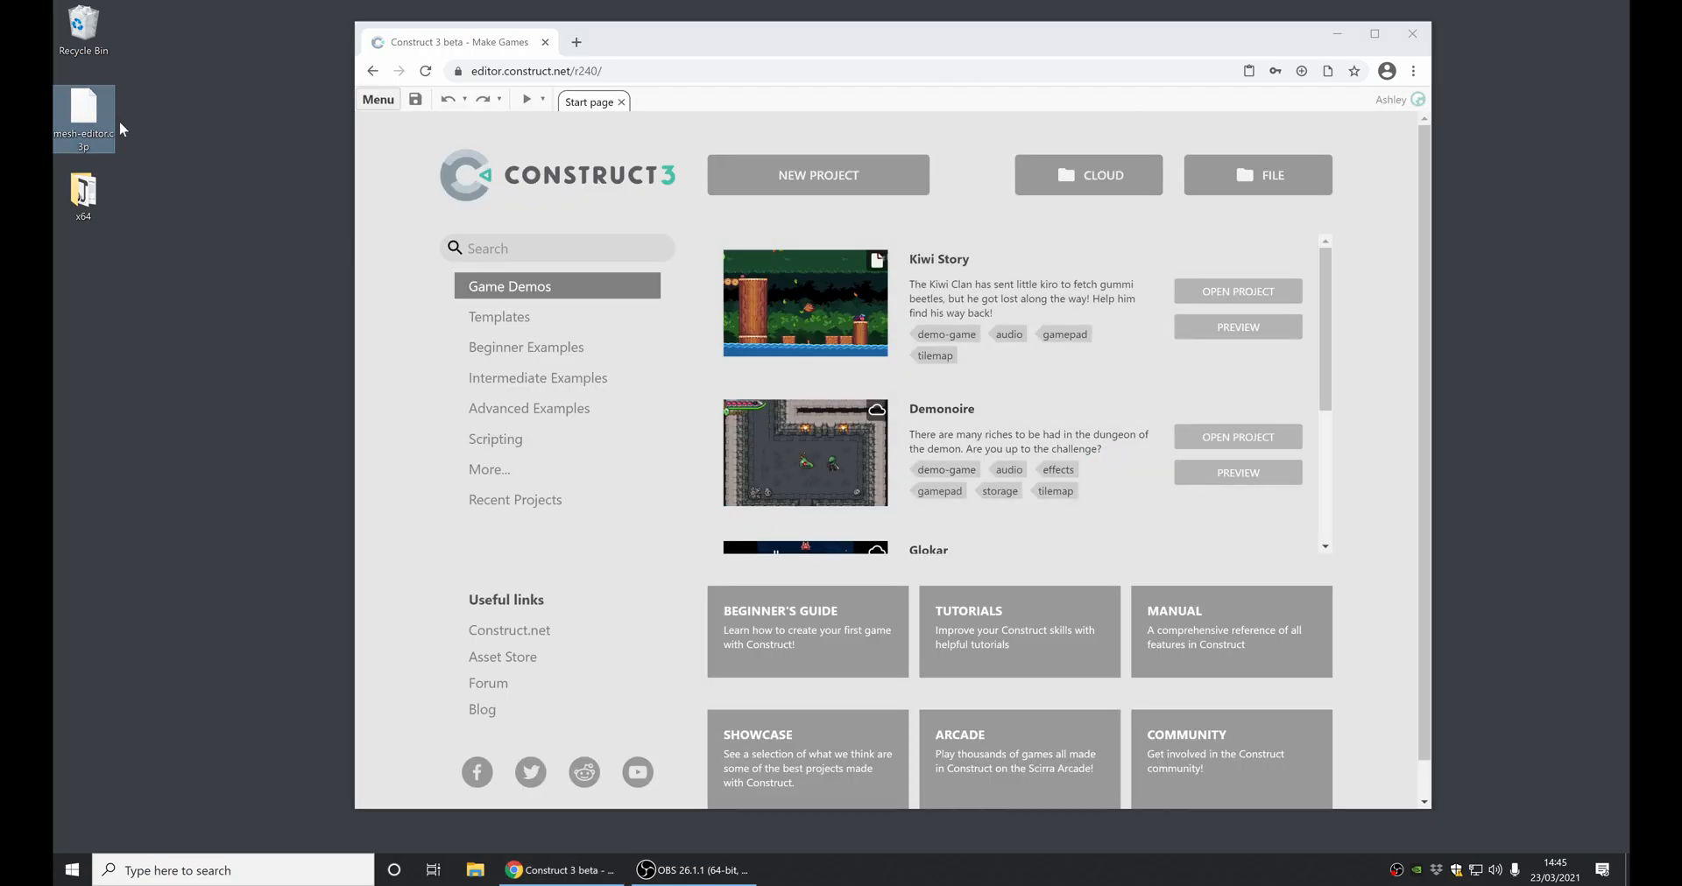
pyautogui.moveTo(84, 118); pyautogui.dragTo(950, 399)
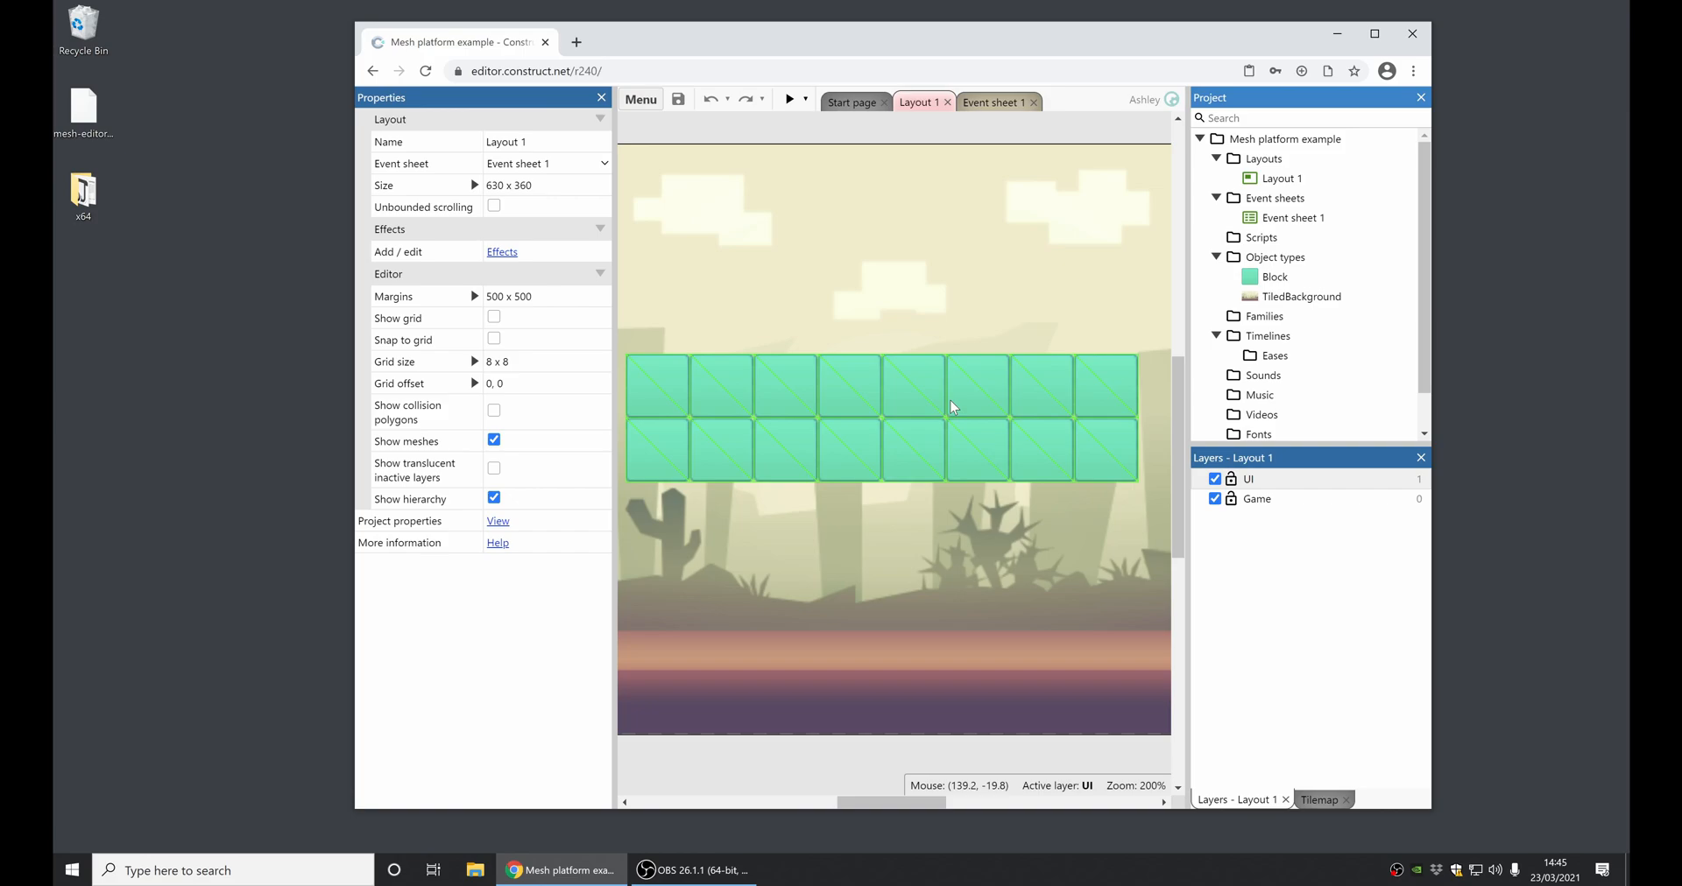
# - Edit the Block's mesh, raise top points into peaks, then undo those edits
pyautogui.rightClick(901, 399)
pyautogui.moveTo(943, 571)
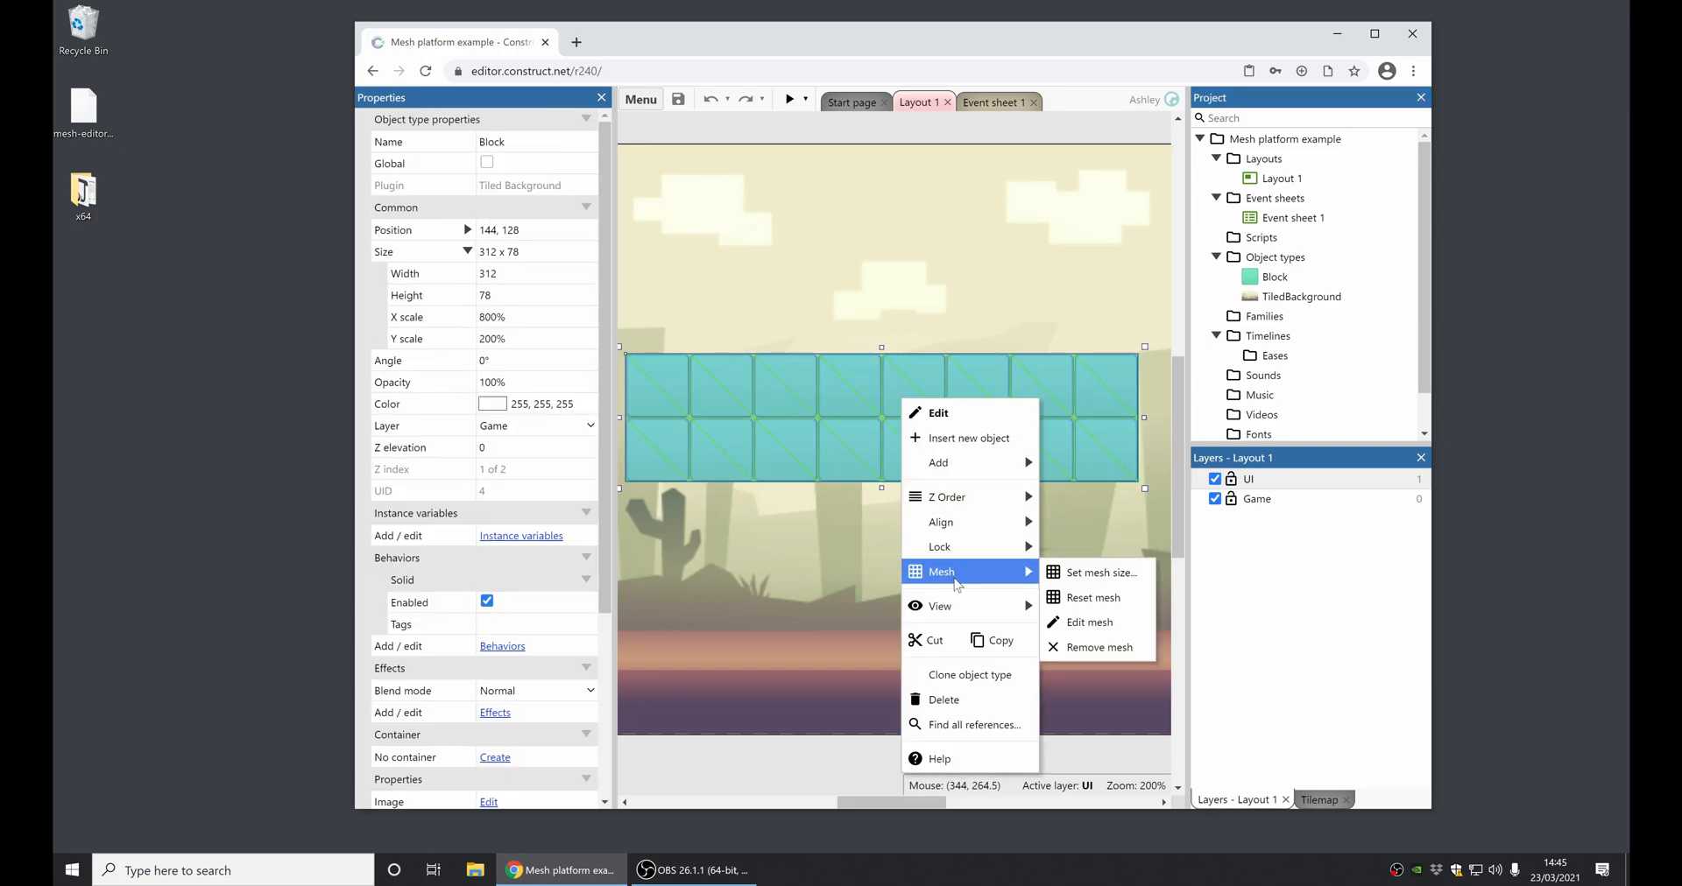
pyautogui.click(1090, 622)
pyautogui.moveTo(881, 354); pyautogui.dragTo(867, 320)
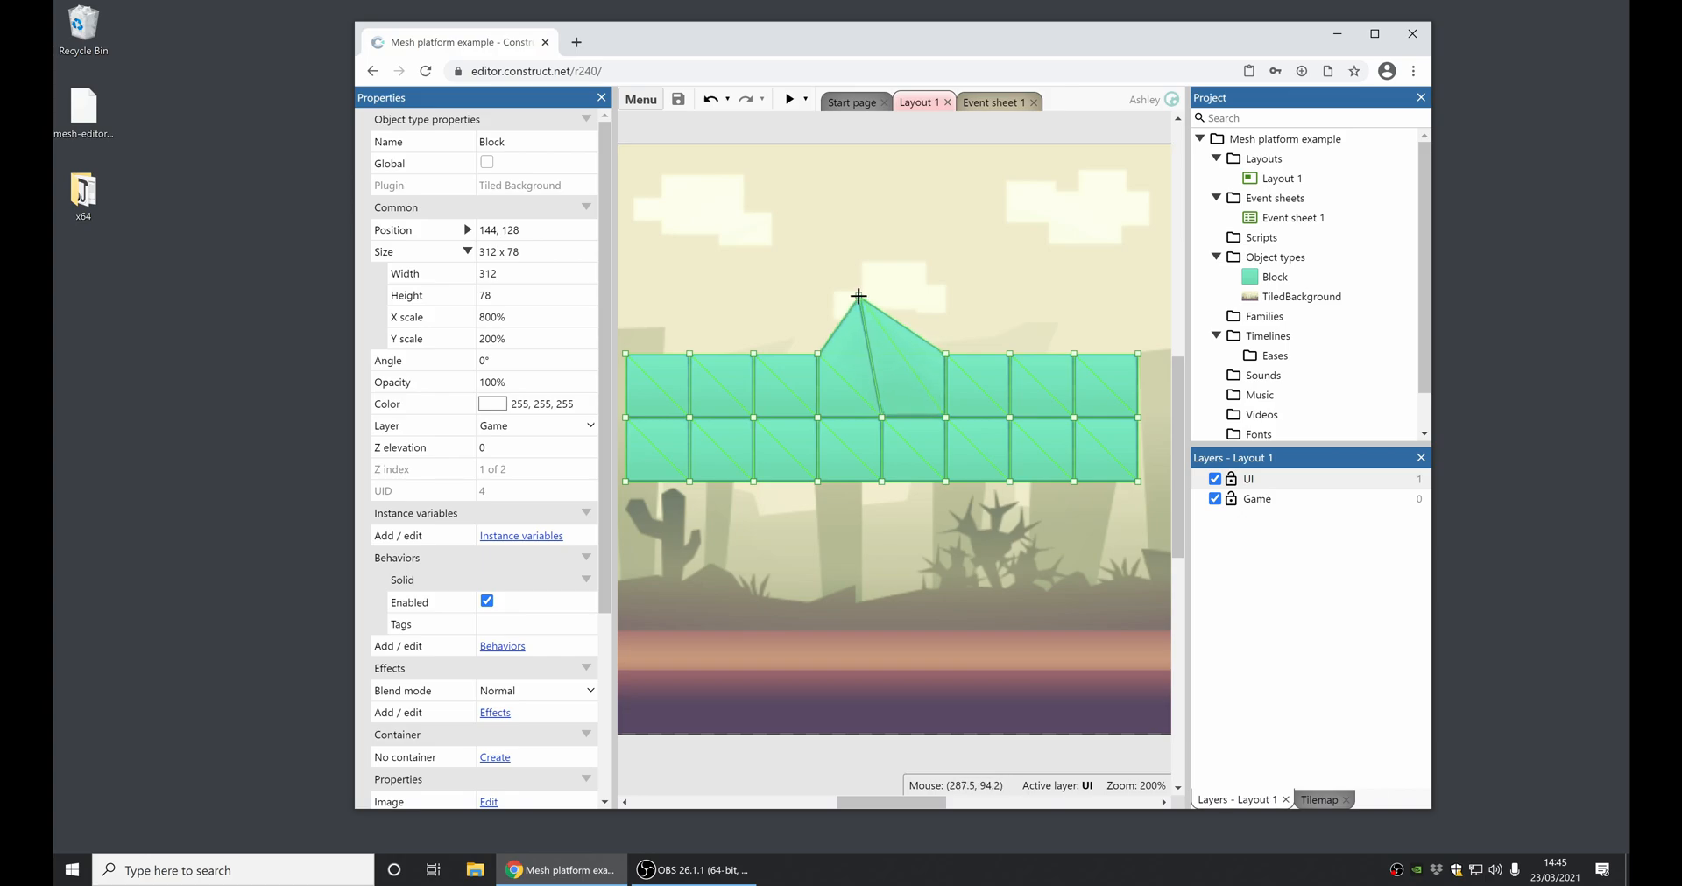
pyautogui.moveTo(946, 354)
pyautogui.mouseDown()
pyautogui.moveTo(954, 325)
pyautogui.moveTo(1023, 330)
pyautogui.moveTo(1014, 345)
pyautogui.mouseUp()
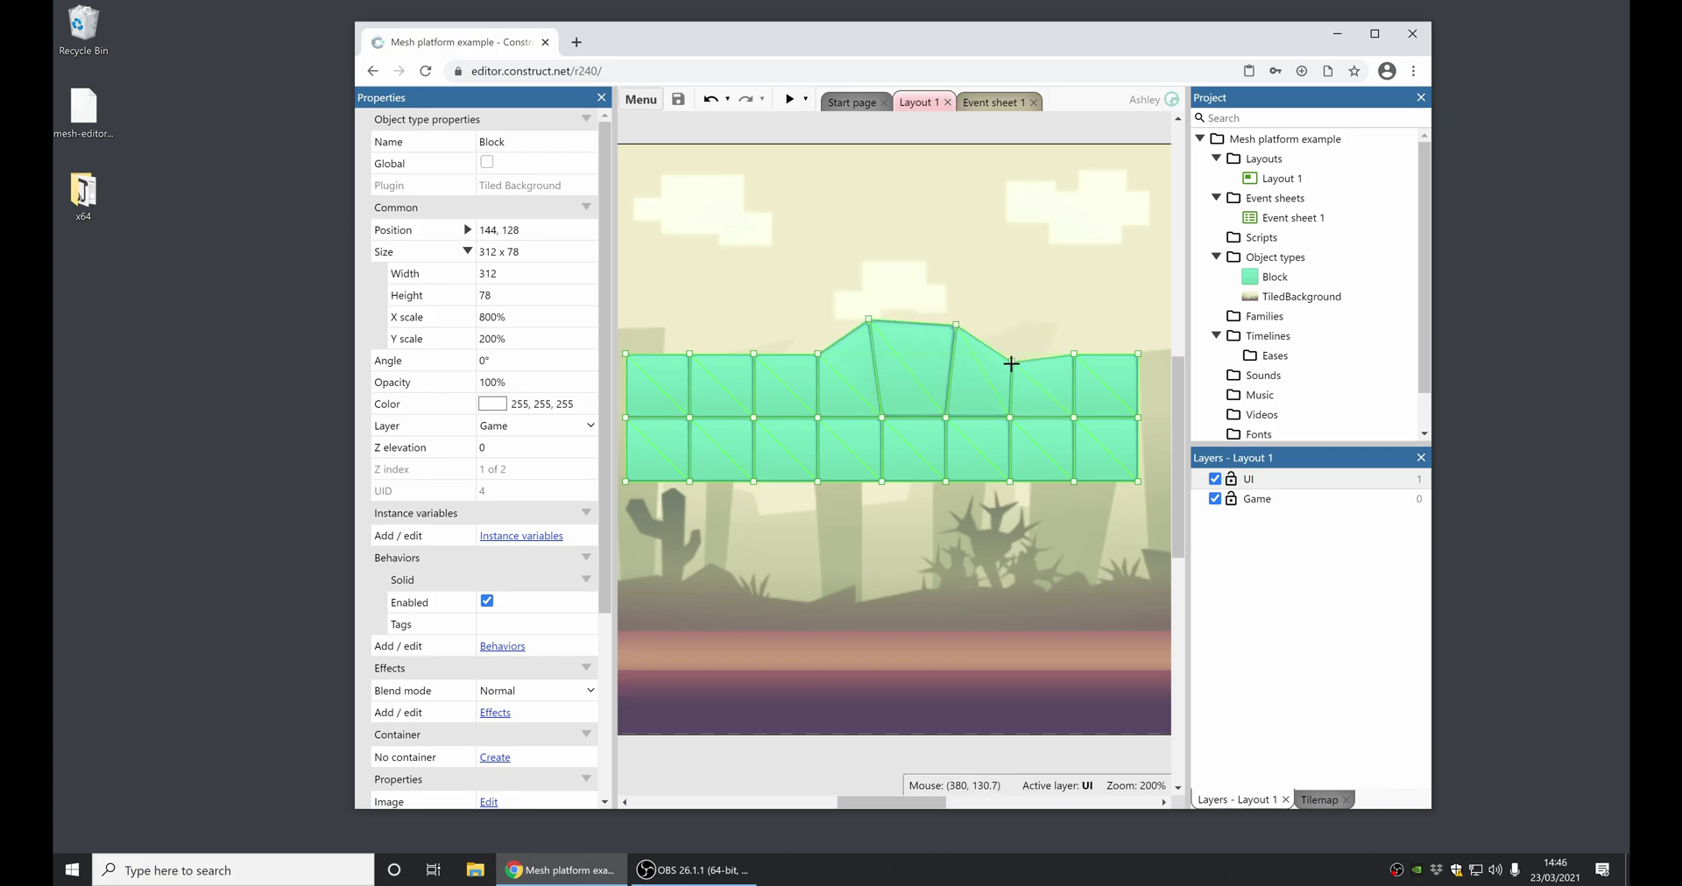
pyautogui.click(711, 99)
pyautogui.click(711, 100)
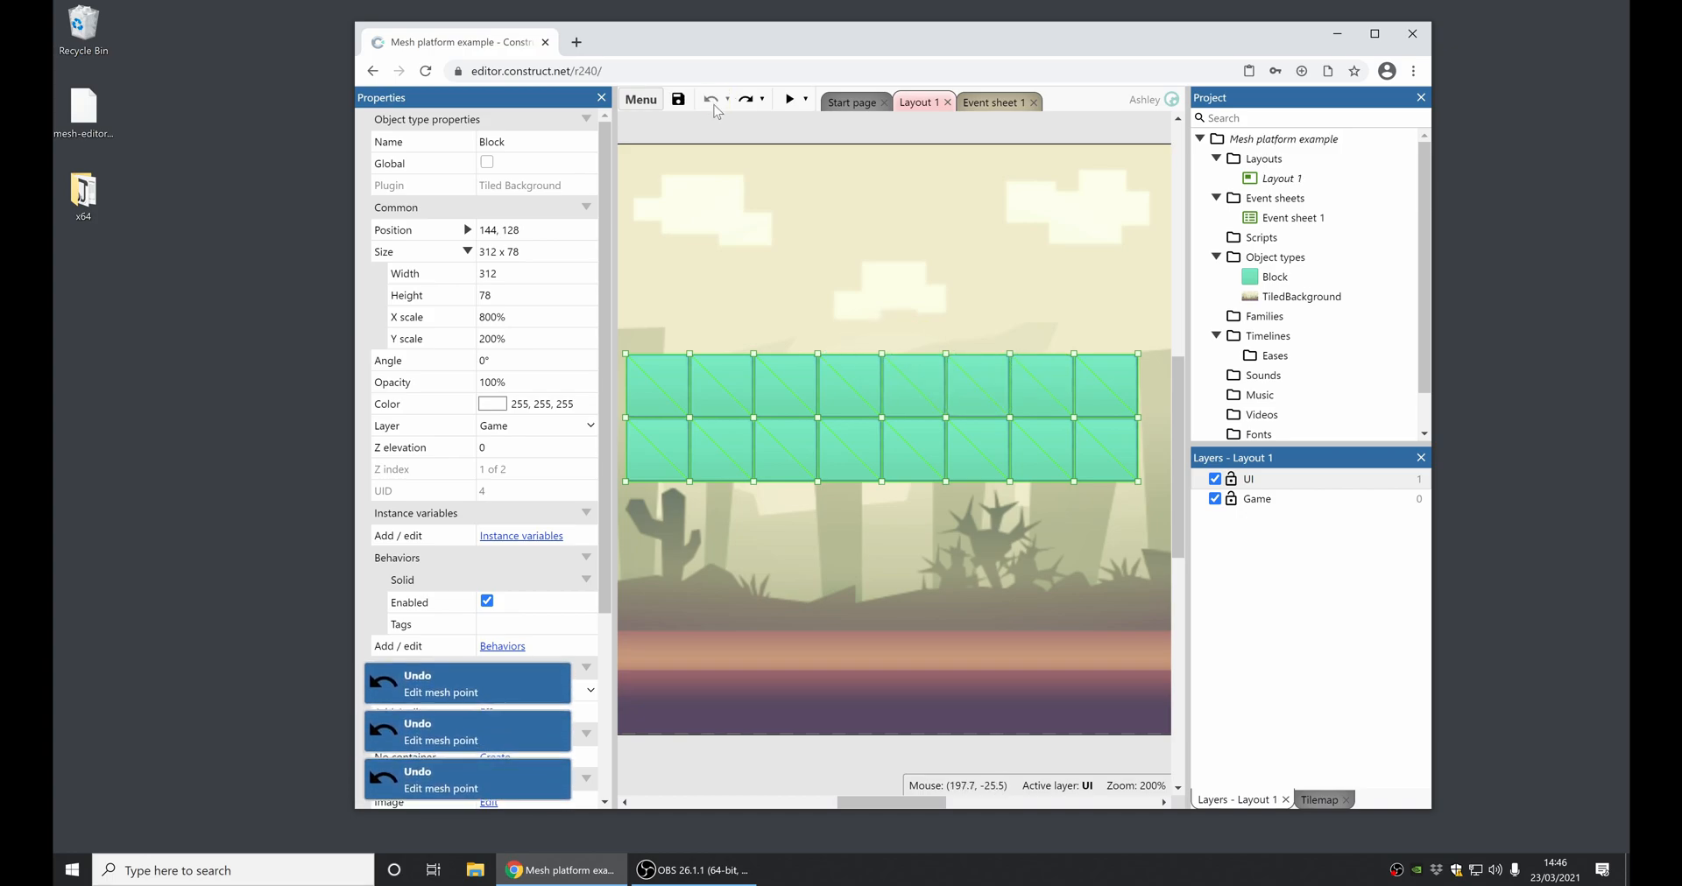
# - Drag top and bottom mesh points into notches, pinching the block into a bow-tie waist
pyautogui.moveTo(882, 354)
pyautogui.mouseDown()
pyautogui.moveTo(890, 386)
pyautogui.moveTo(946, 375)
pyautogui.moveTo(991, 399)
pyautogui.mouseUp()
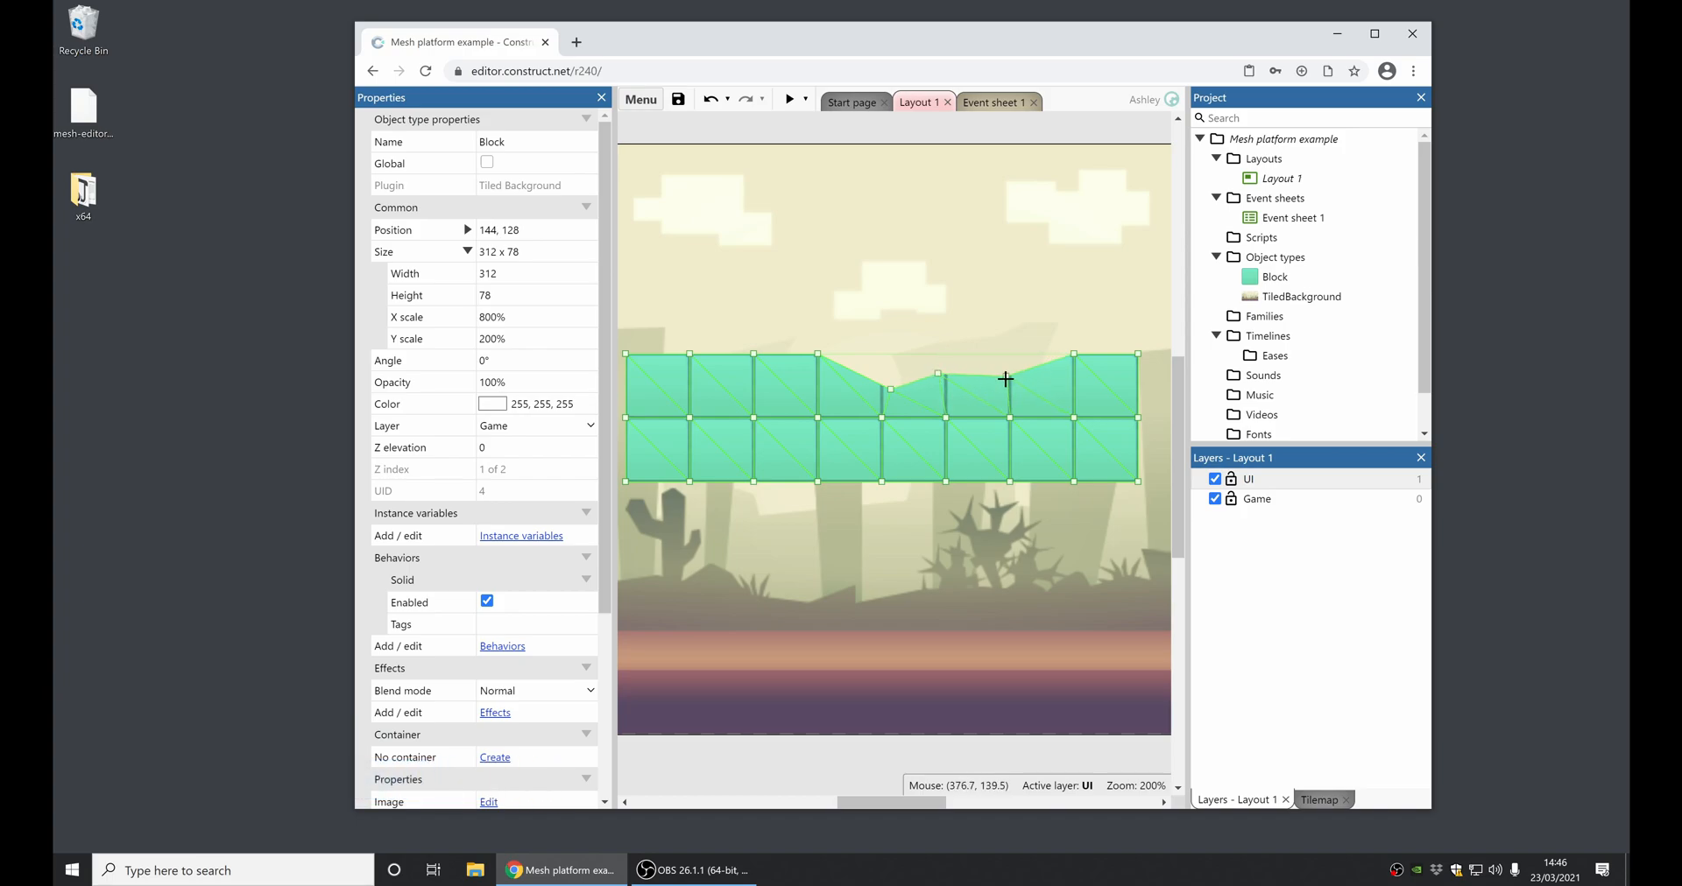
pyautogui.moveTo(1009, 482)
pyautogui.mouseDown()
pyautogui.moveTo(1001, 445)
pyautogui.moveTo(951, 425)
pyautogui.mouseUp()
pyautogui.moveTo(882, 482); pyautogui.dragTo(894, 439)
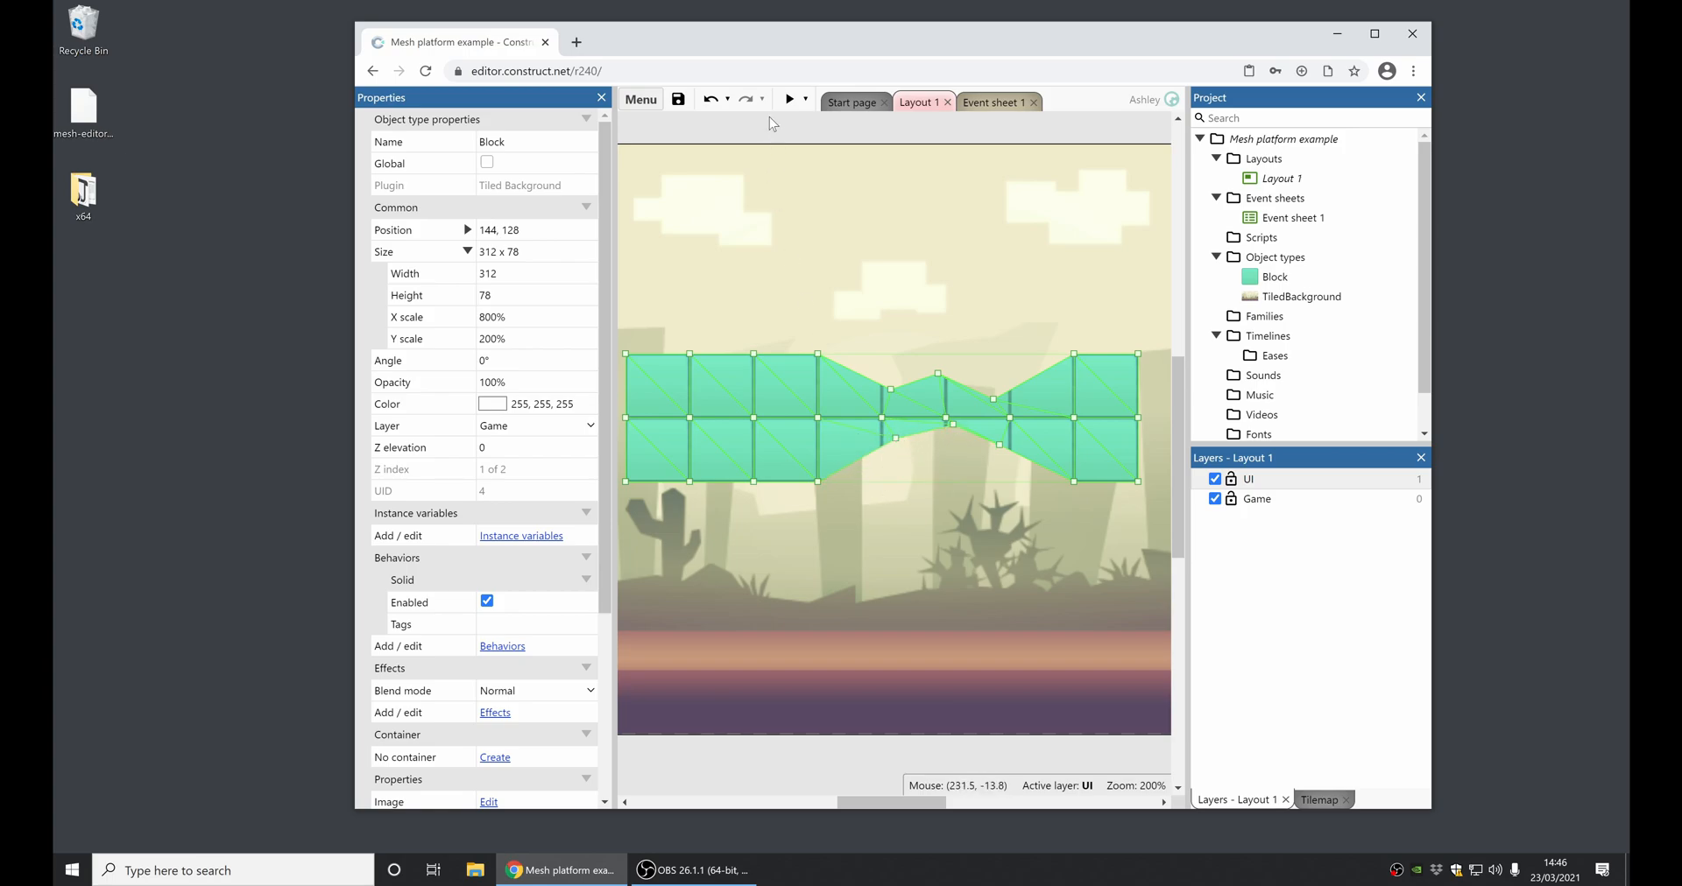
# - Preview the narrowed block, then drag mesh points to raise a tall peak on its left side
pyautogui.click(788, 101)
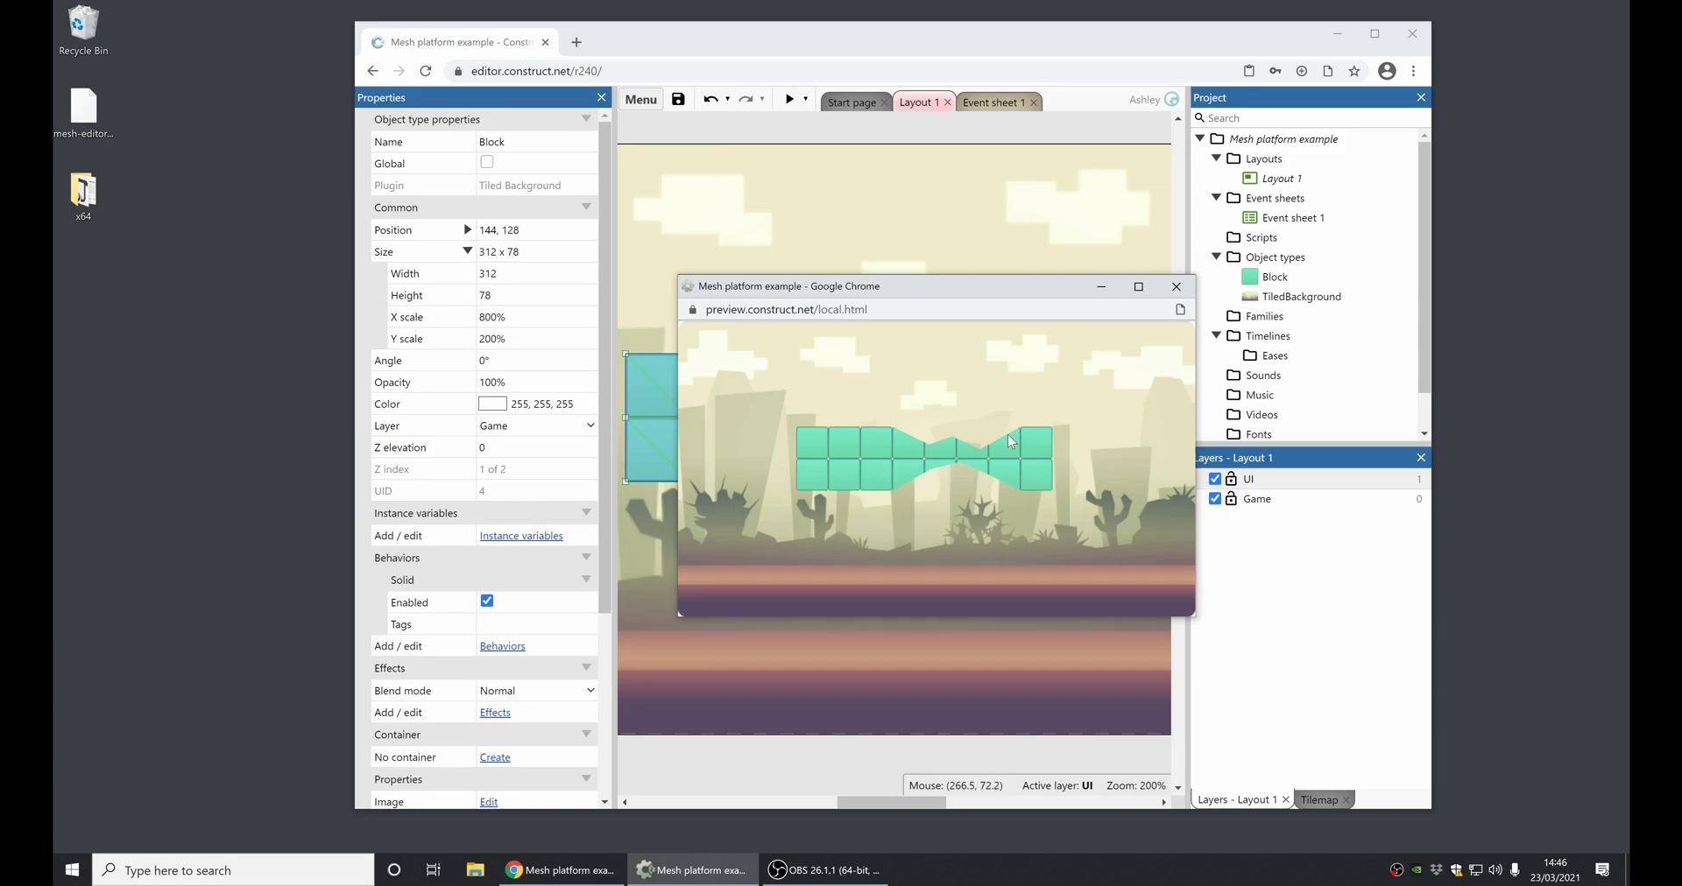
pyautogui.click(1175, 286)
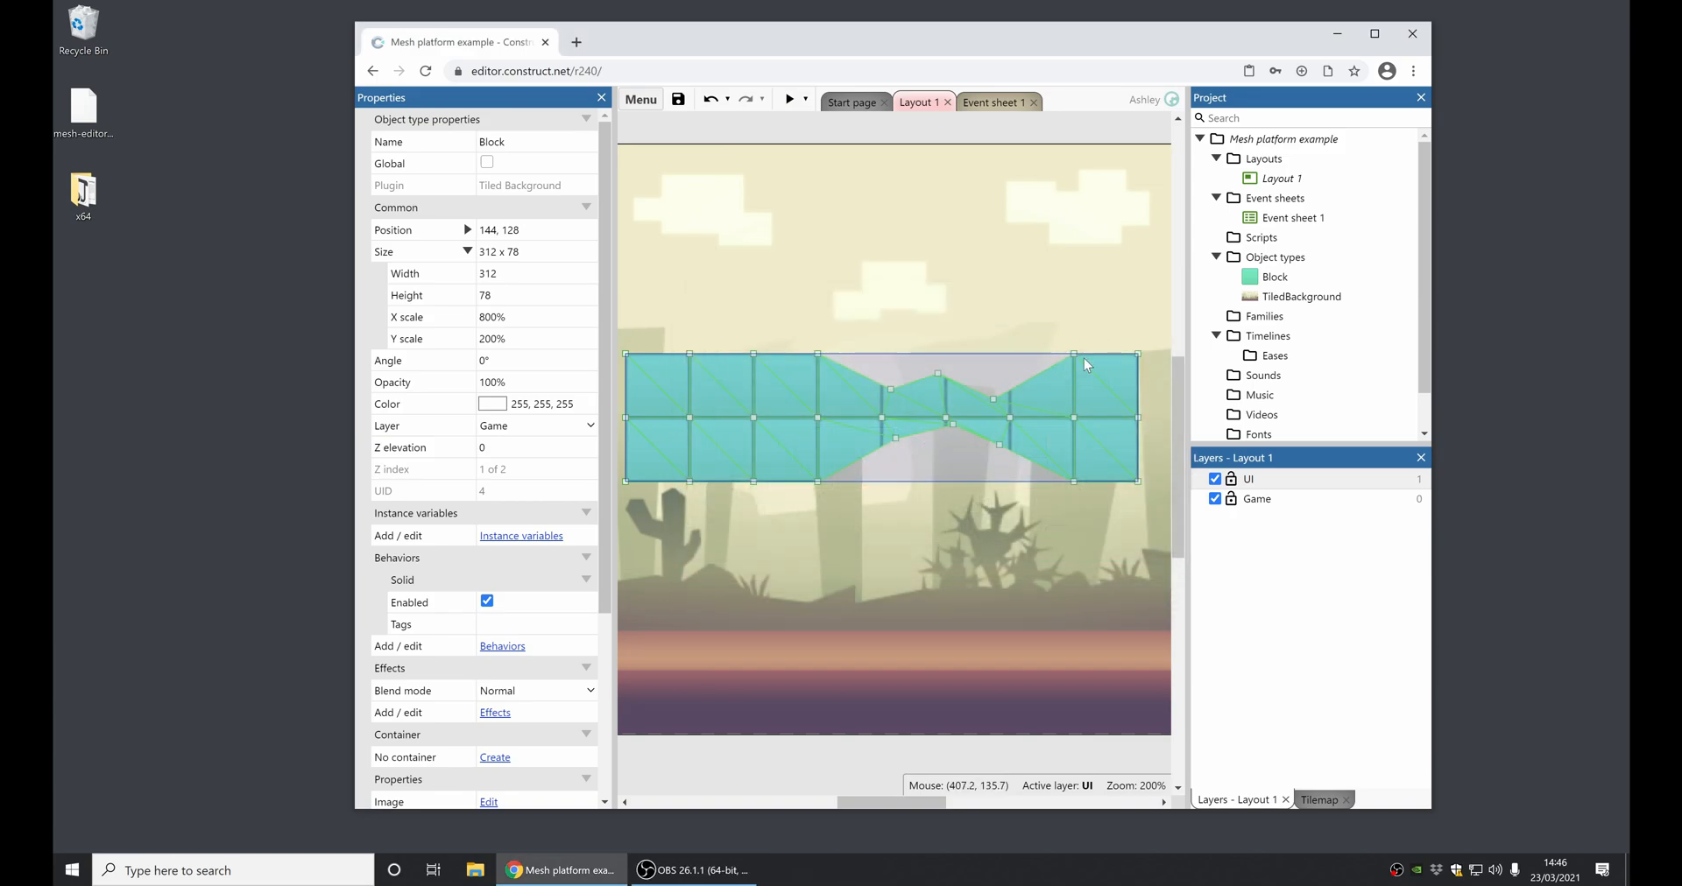
pyautogui.click(911, 696)
pyautogui.moveTo(755, 354); pyautogui.dragTo(759, 297)
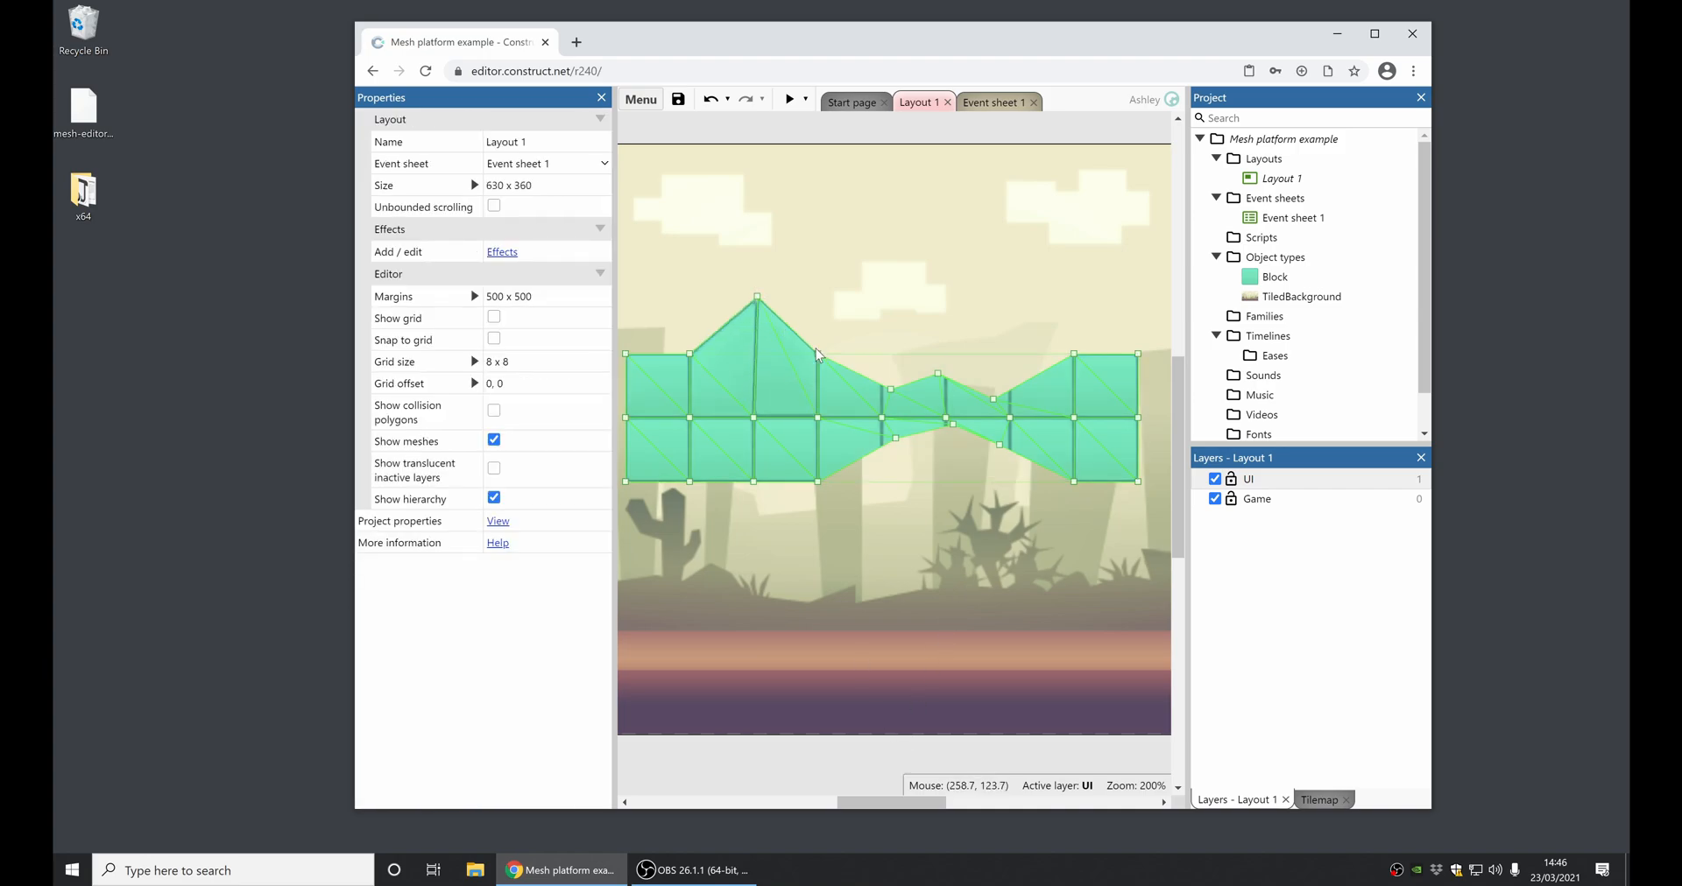
pyautogui.moveTo(818, 355)
pyautogui.mouseDown()
pyautogui.moveTo(841, 322)
pyautogui.moveTo(829, 341)
pyautogui.mouseUp()
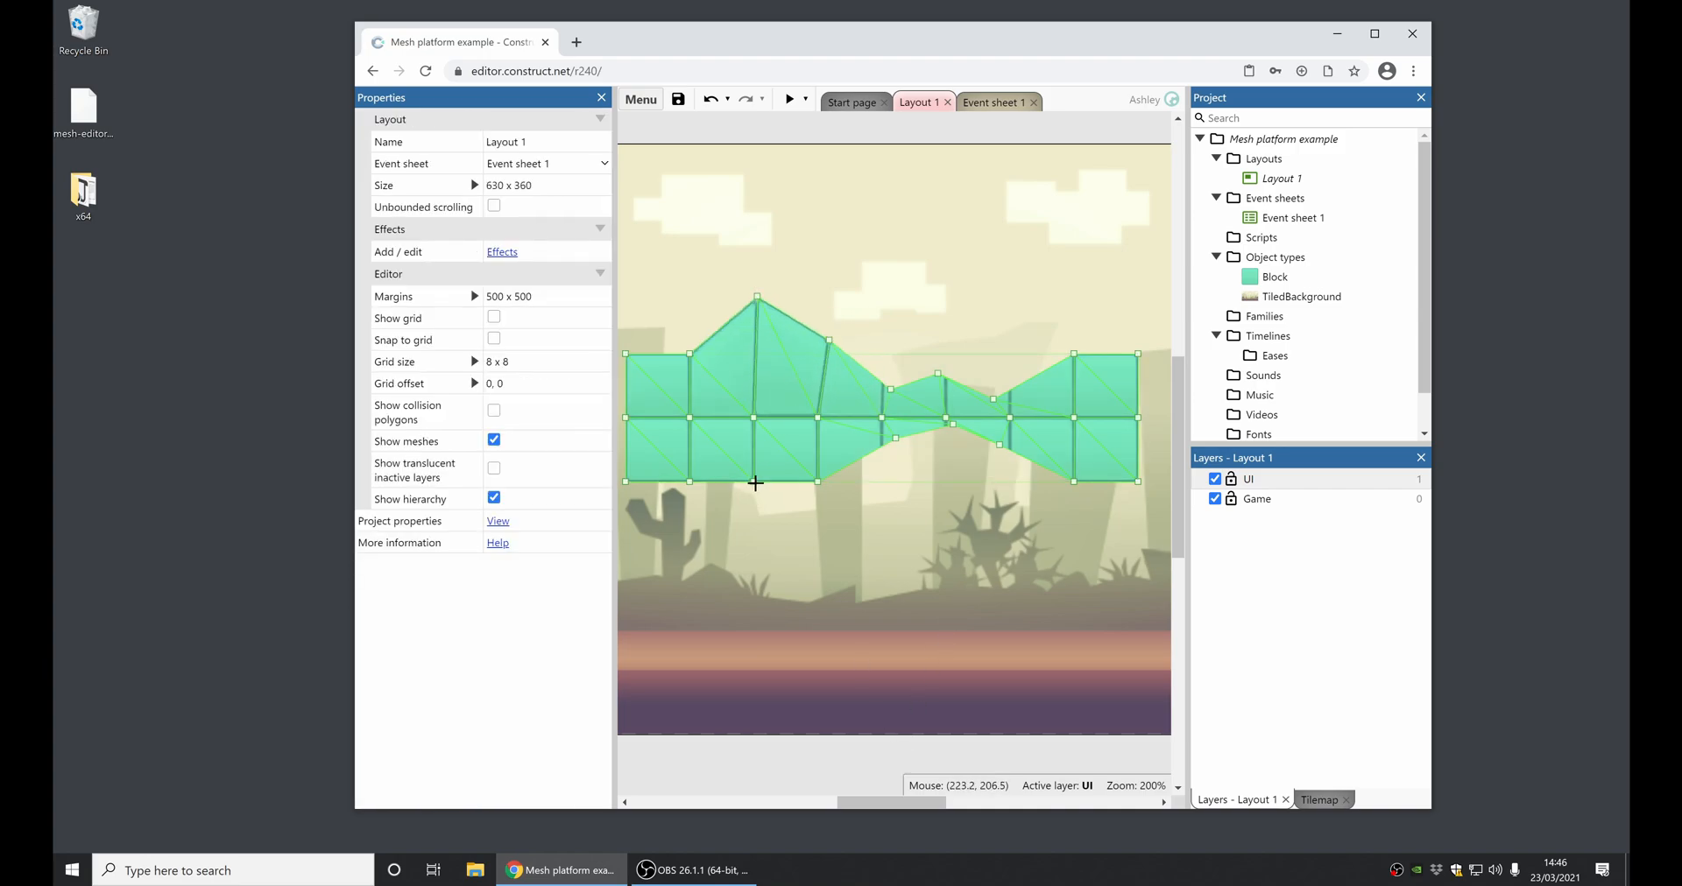
pyautogui.moveTo(755, 482); pyautogui.dragTo(769, 511)
pyautogui.moveTo(755, 414); pyautogui.dragTo(744, 373)
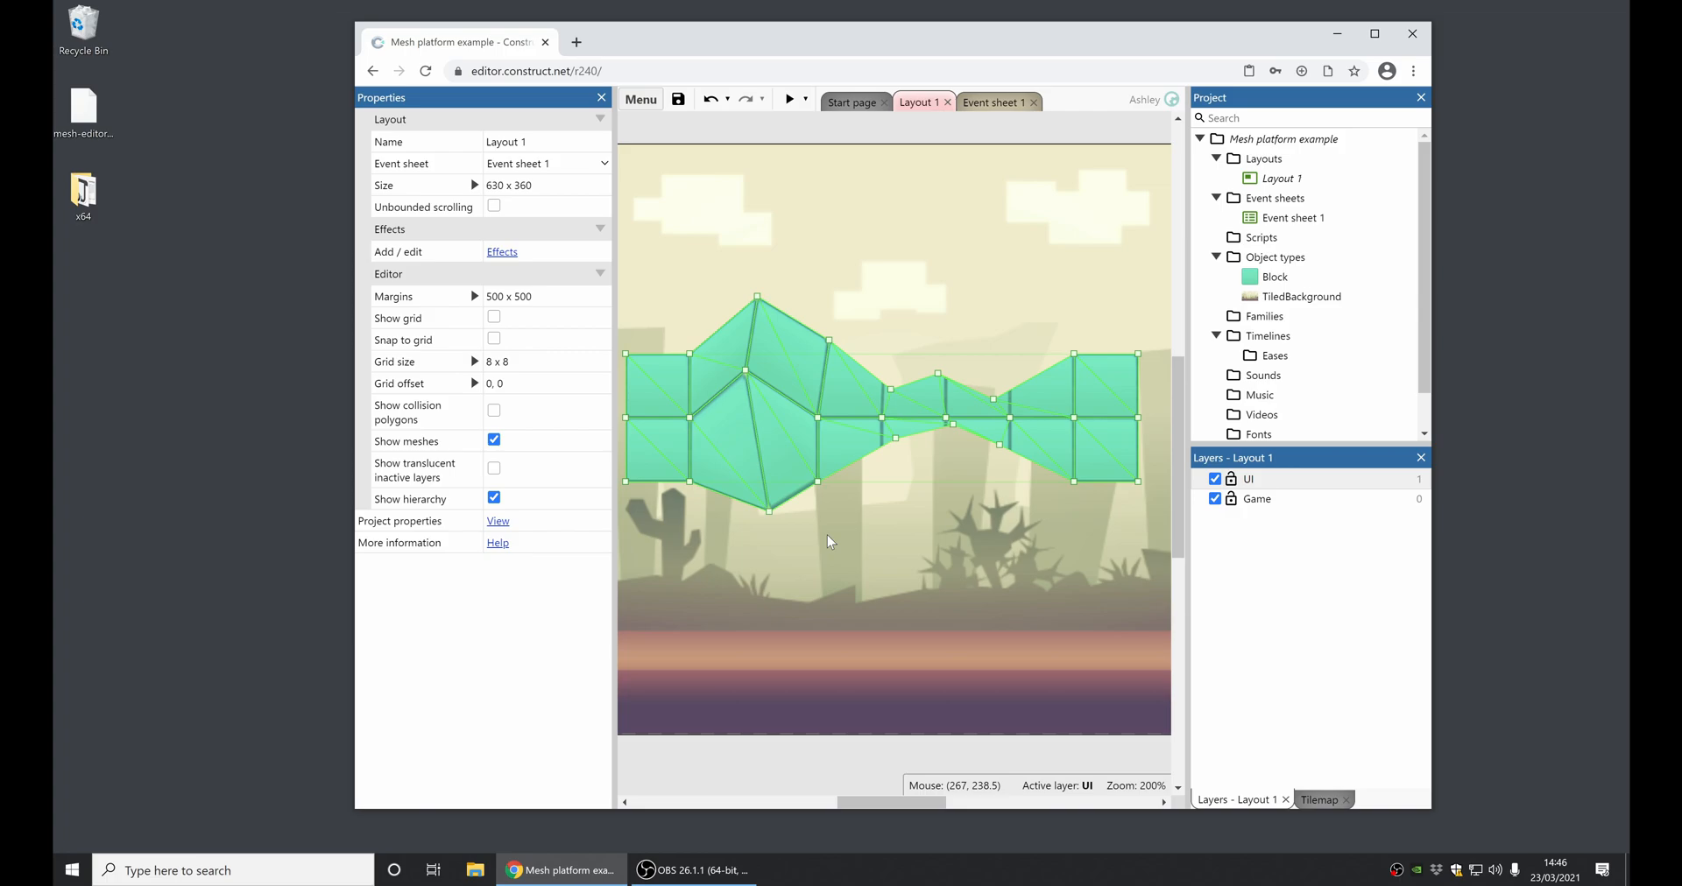
# - Close the Mesh platform example without saving and open the Asset Store from the main menu
pyautogui.rightClick(1283, 139)
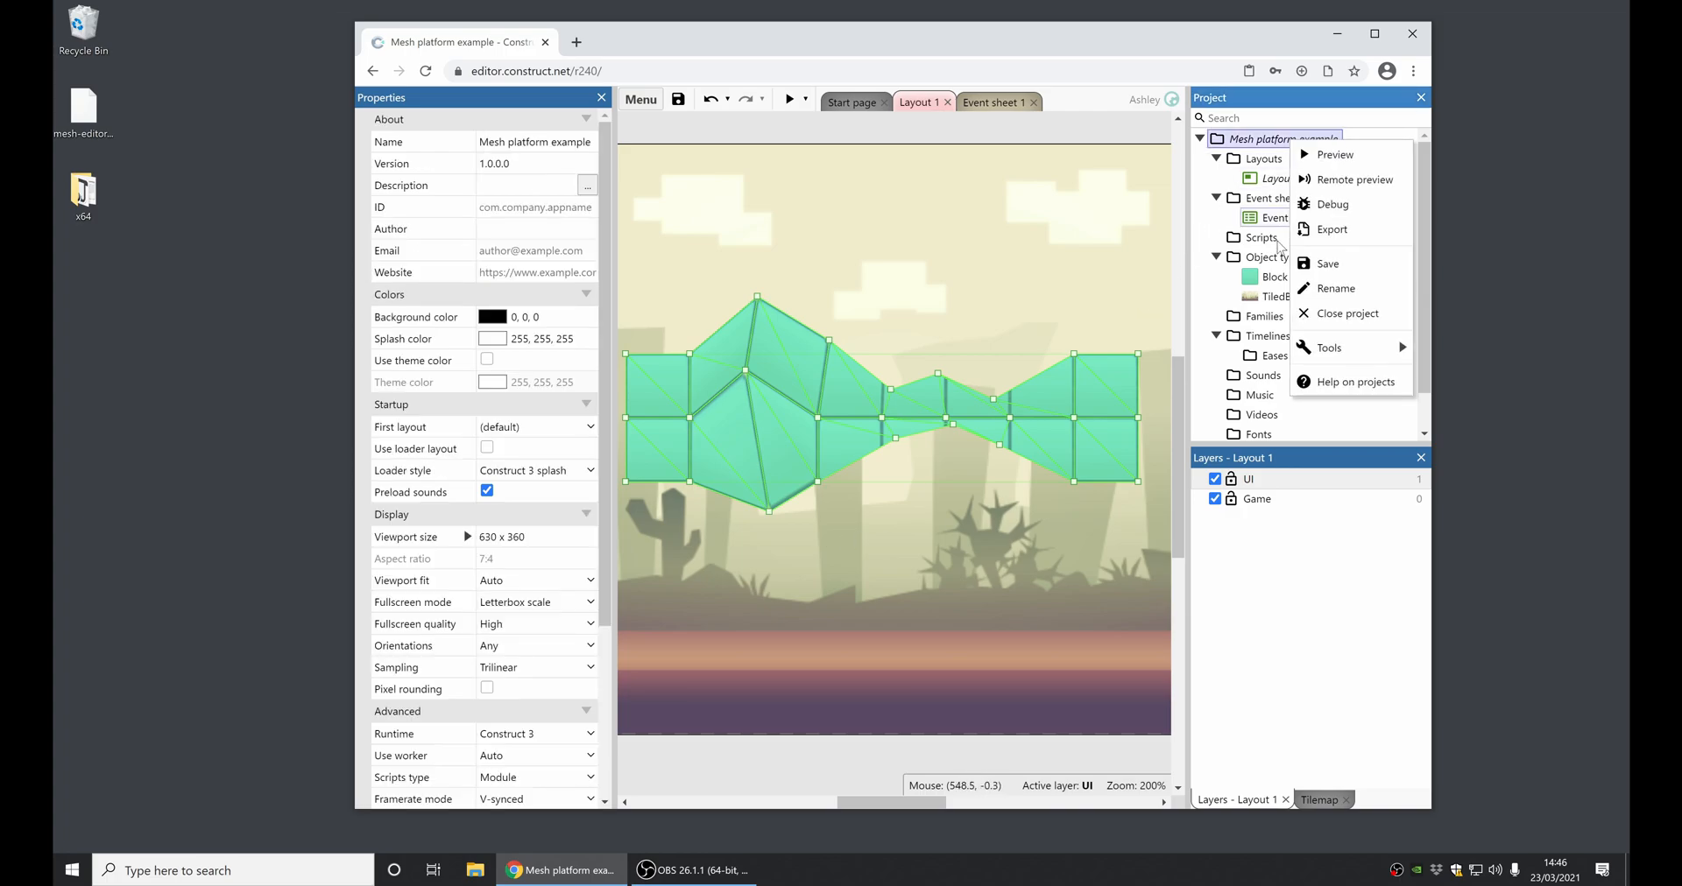
pyautogui.click(1327, 315)
pyautogui.click(1016, 501)
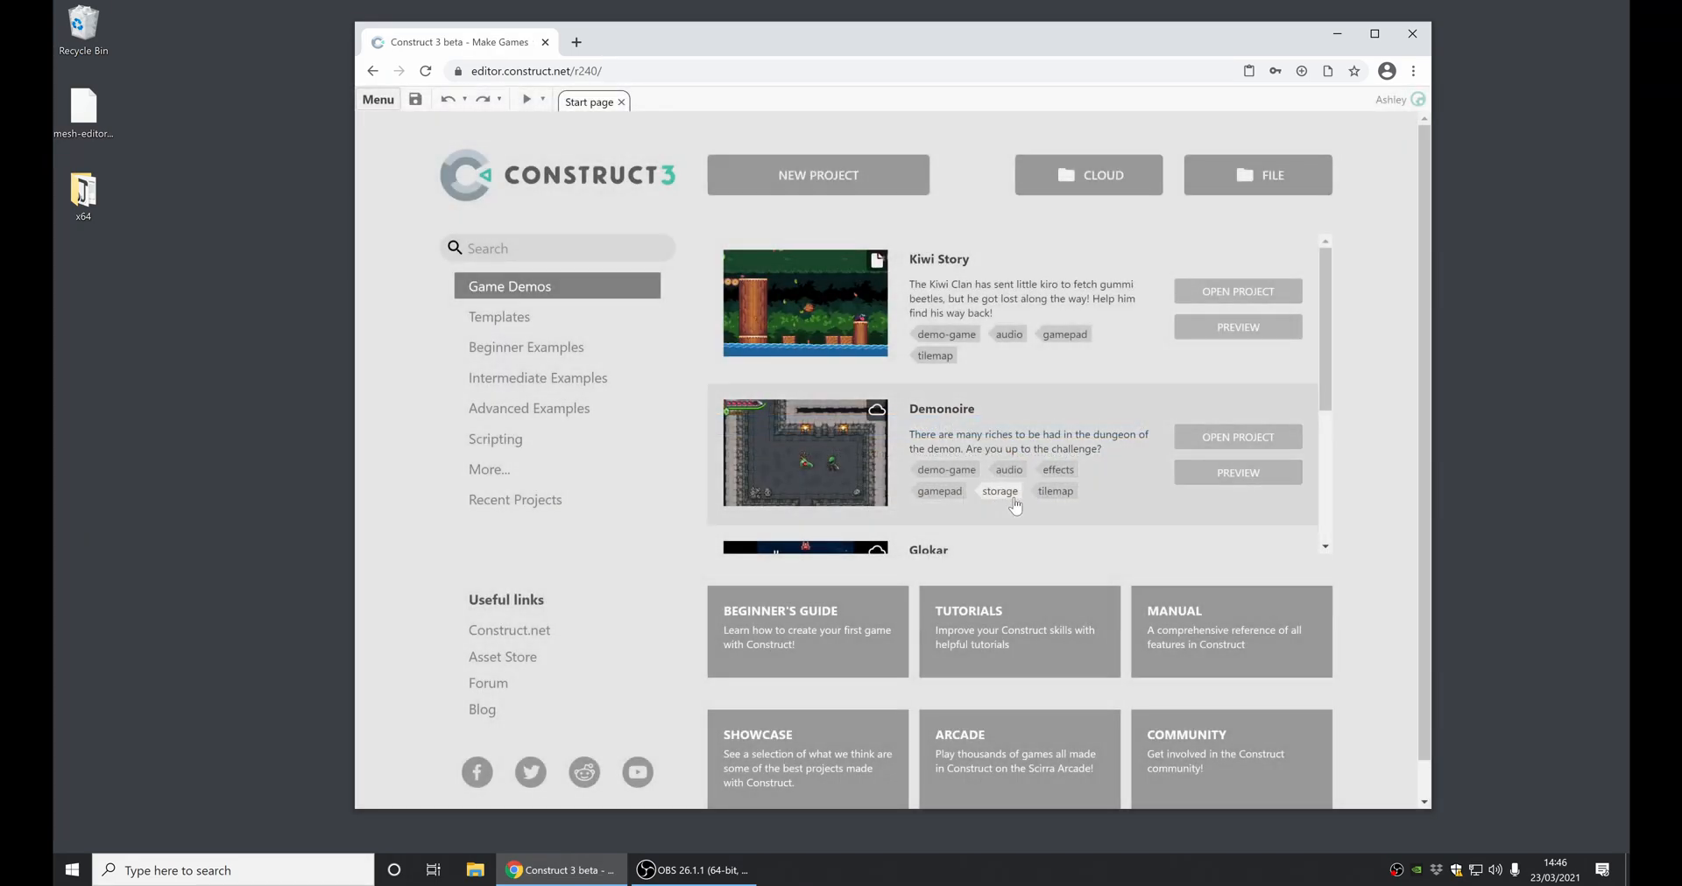
pyautogui.click(380, 101)
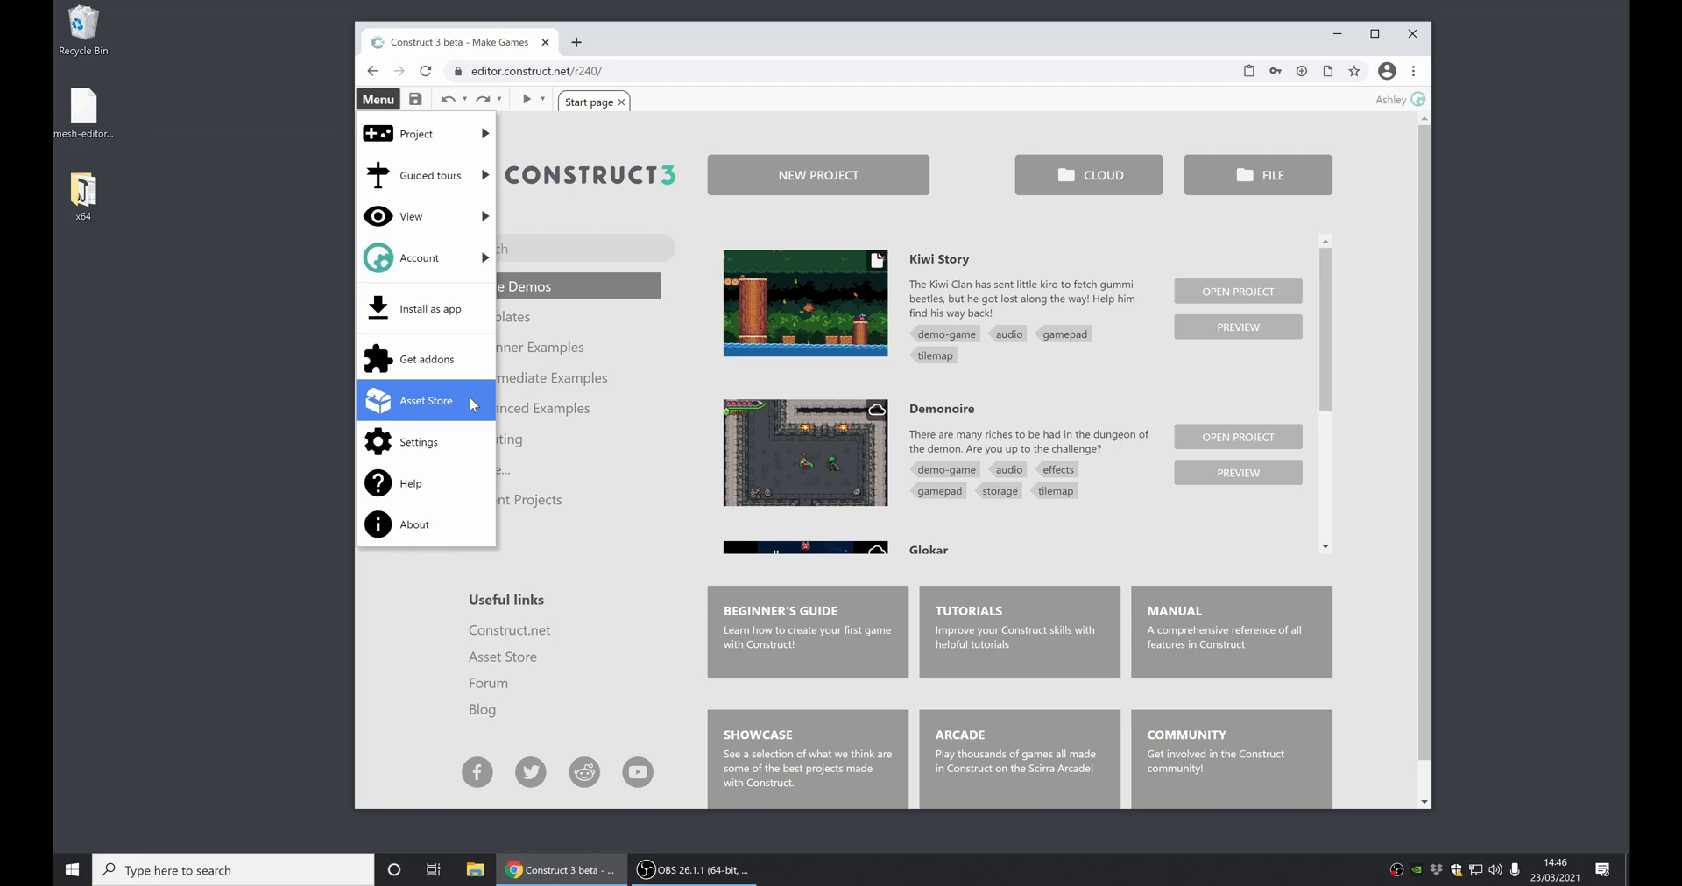
pyautogui.click(426, 400)
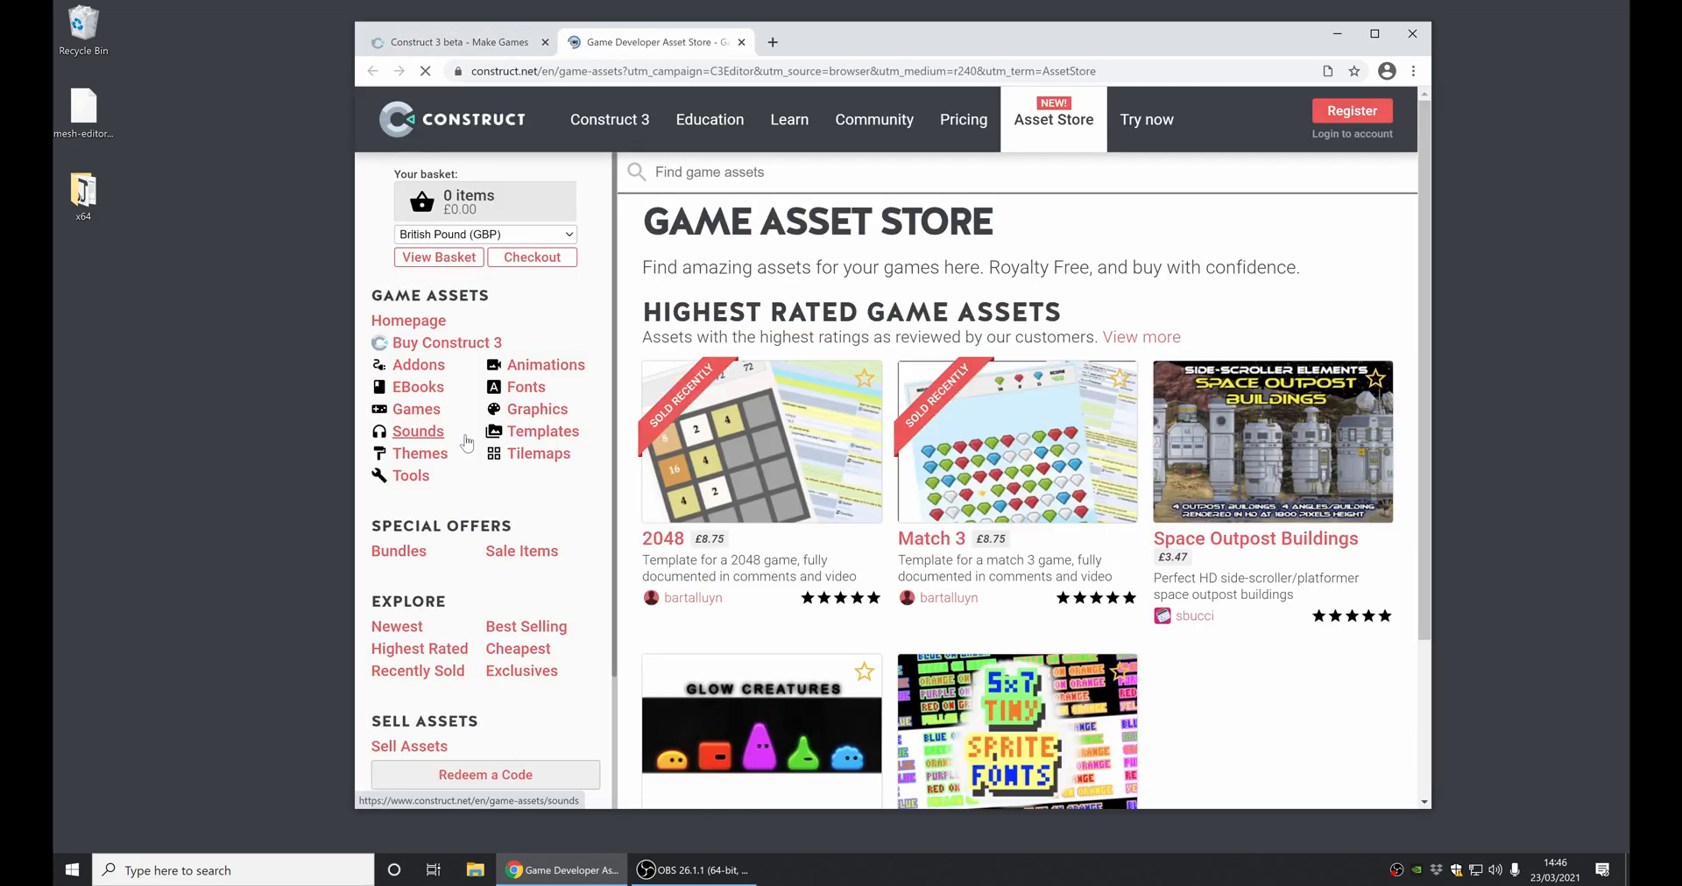